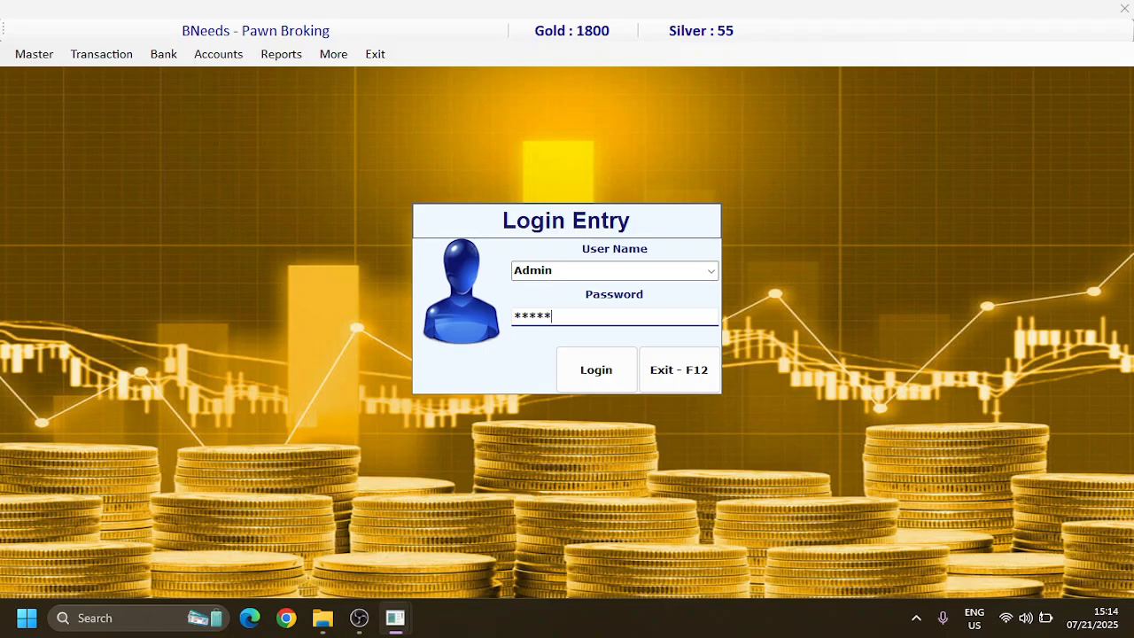
# Step: Submit the Admin login and open the metal creation form
pyautogui.press('Return')
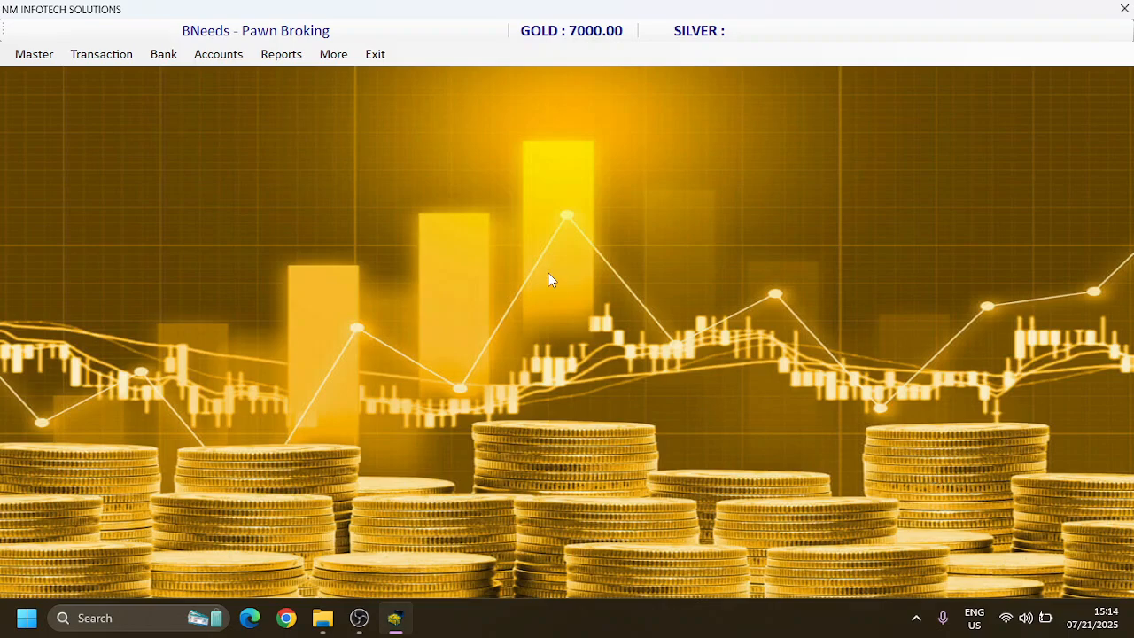
pyautogui.click(39, 52)
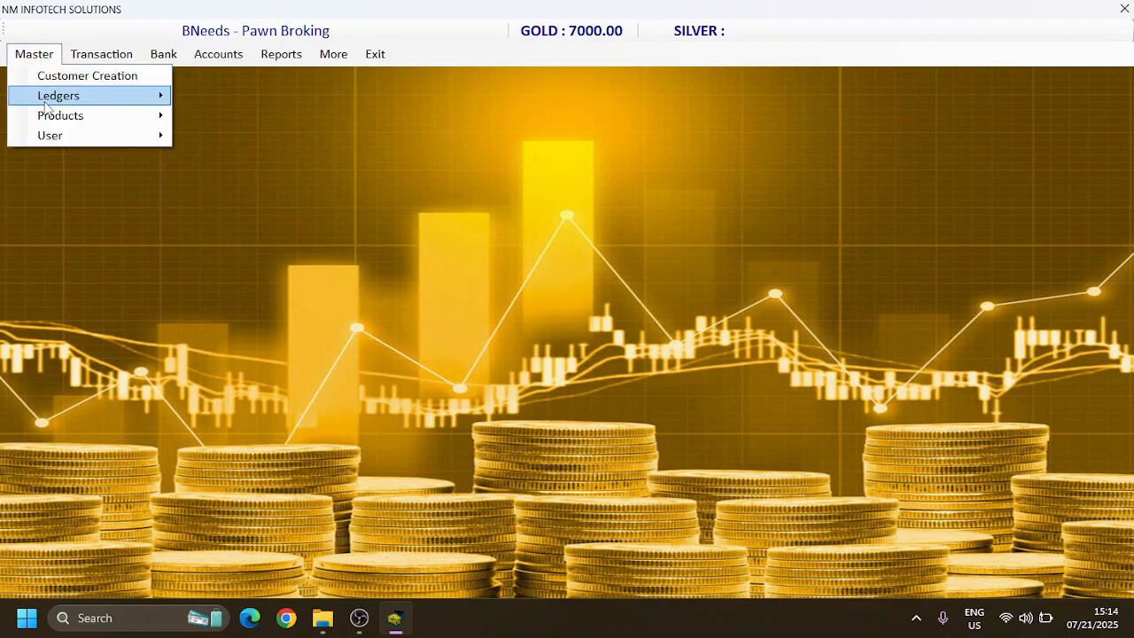
pyautogui.moveTo(49, 123)
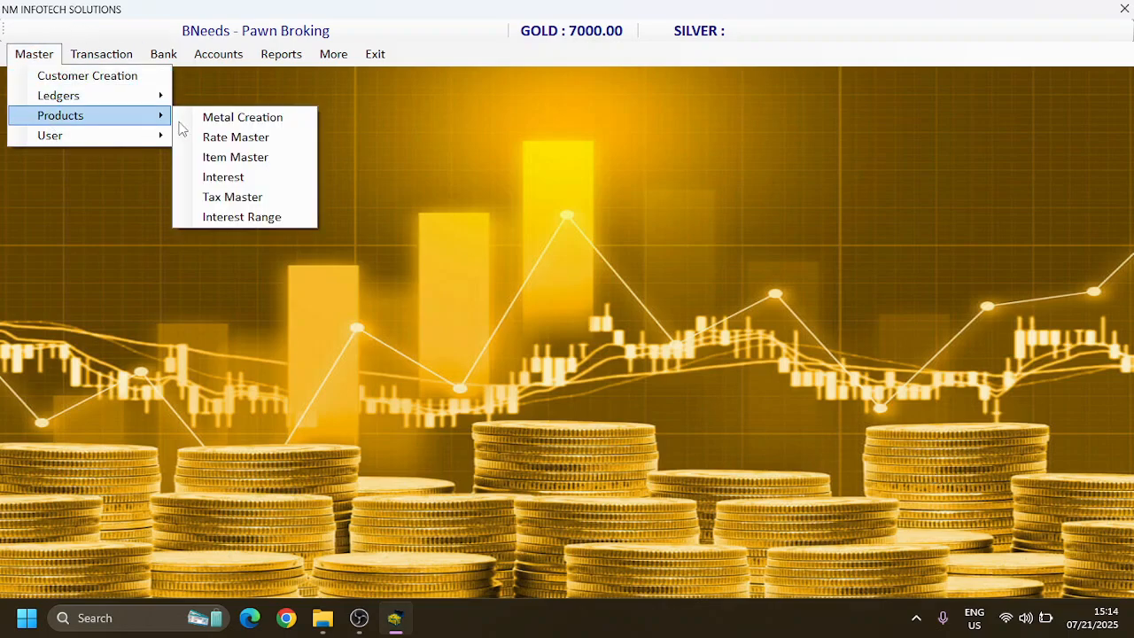
pyautogui.click(227, 122)
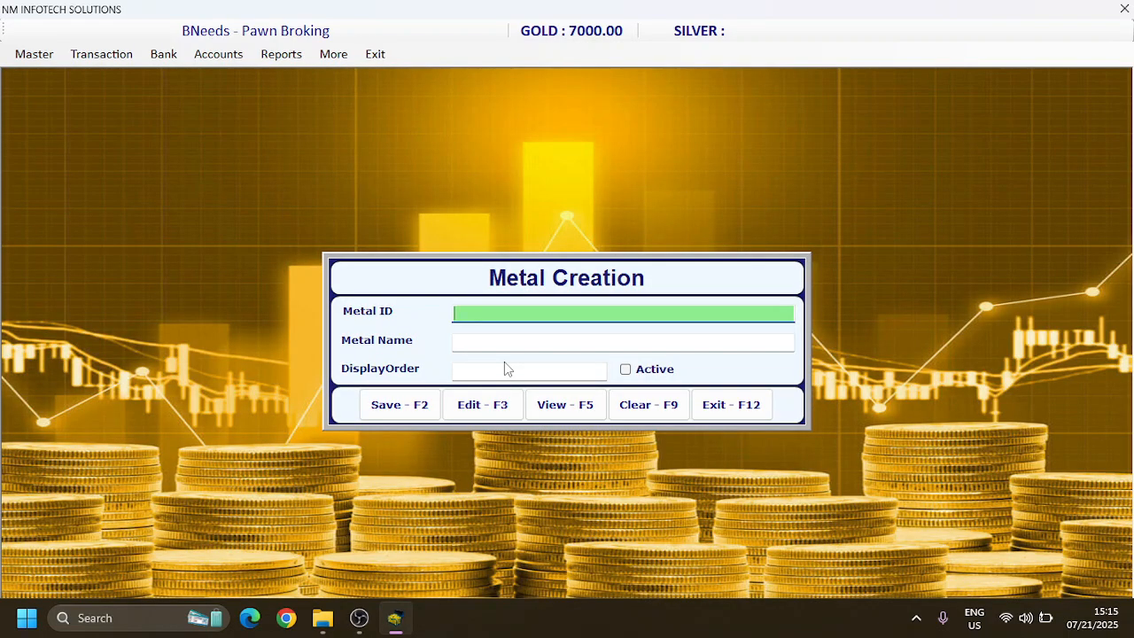
pyautogui.write('G')
pyautogui.press('Return')
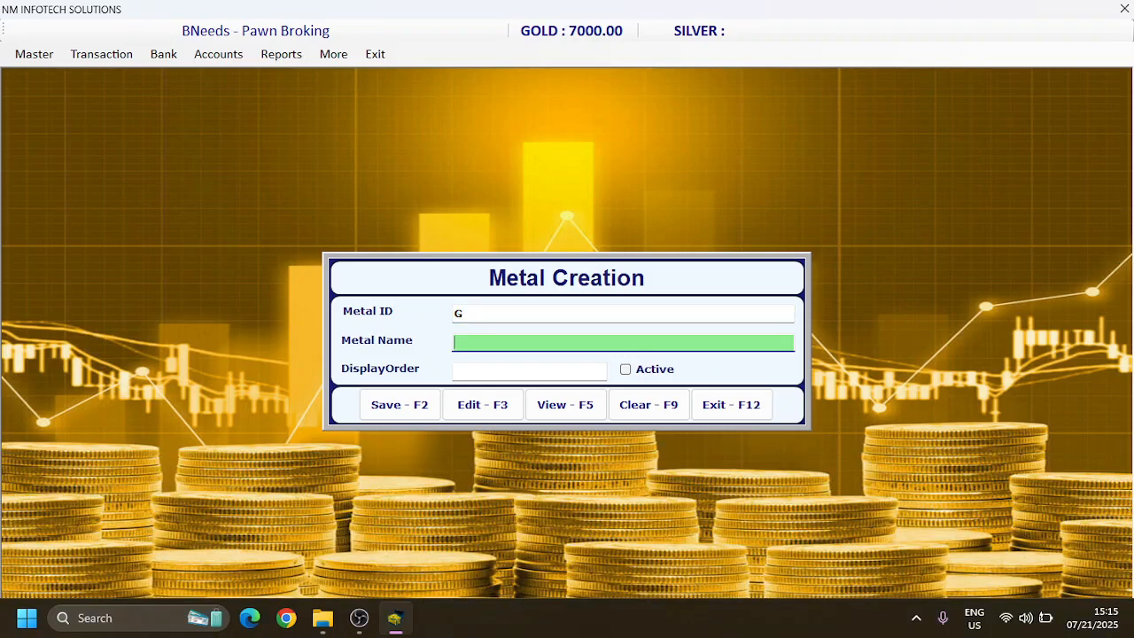
pyautogui.write('GOLD')
pyautogui.press('Return')
pyautogui.write('1')
pyautogui.press('Return')
pyautogui.press('space')
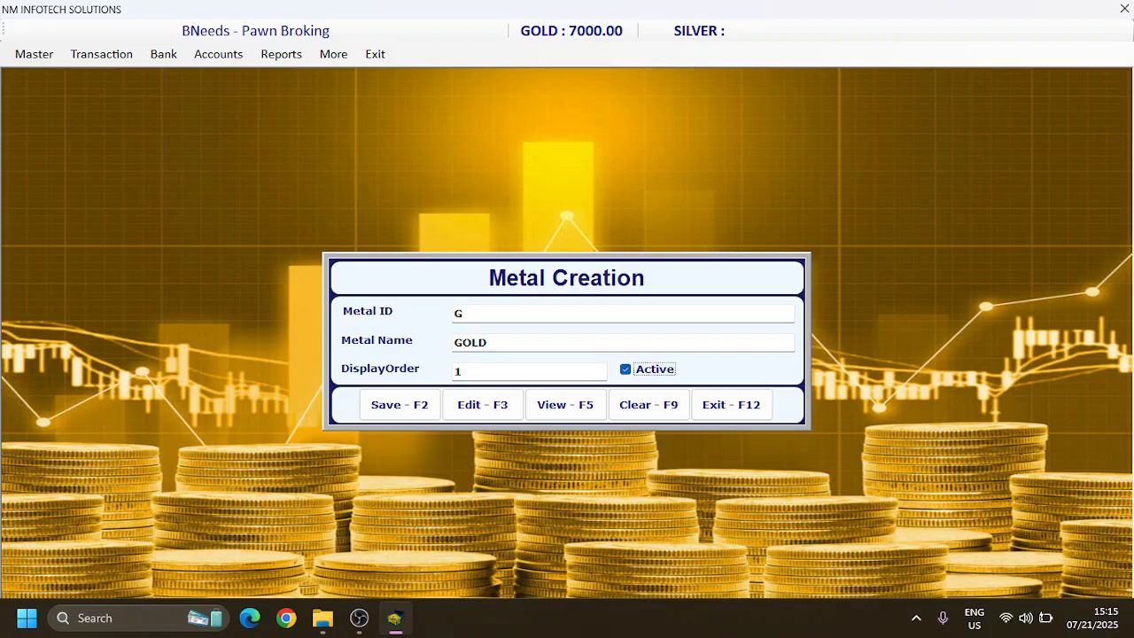
pyautogui.press('Return')
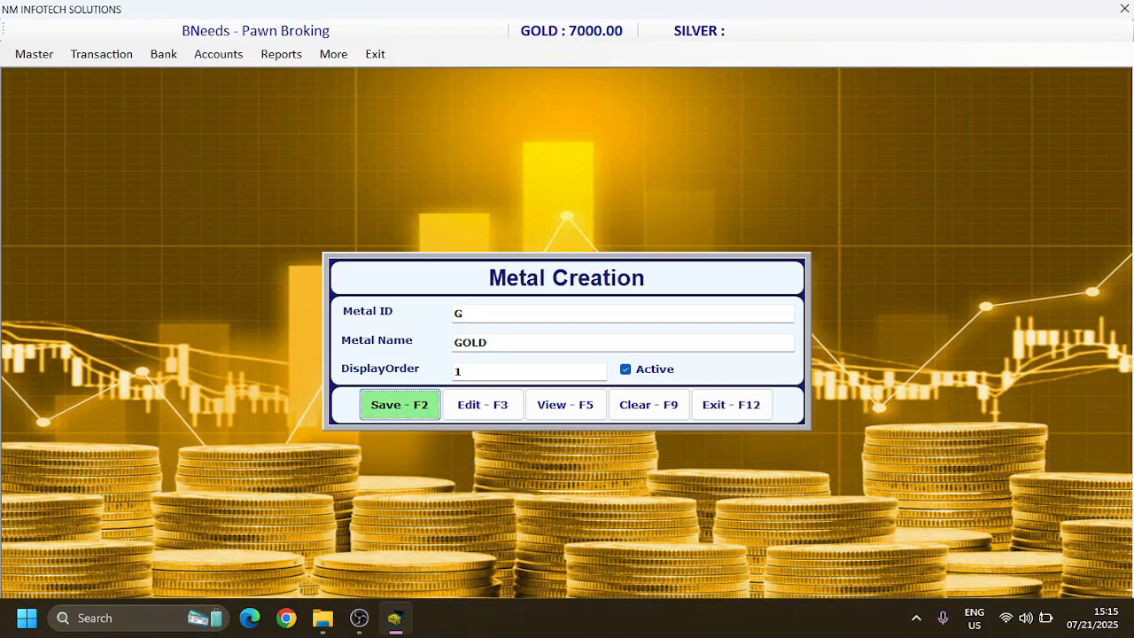
pyautogui.click(635, 406)
# Step: Create the metal SILVER with ID S and display order 2, mark it active, and save it
pyautogui.click(489, 310)
pyautogui.write('S')
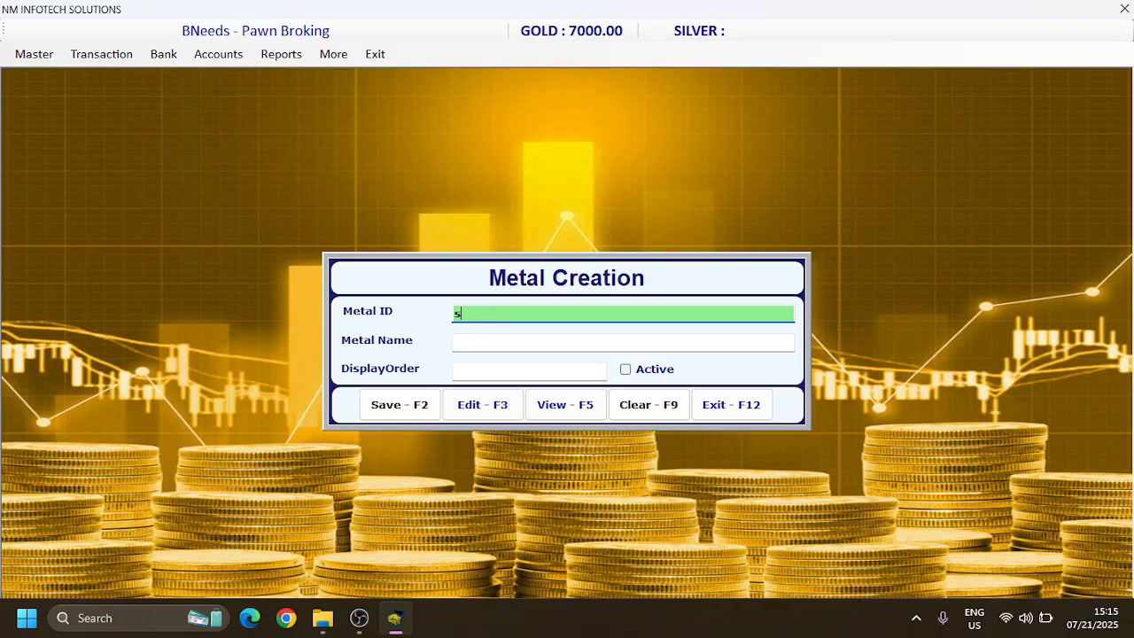
pyautogui.press('BackSpace')
pyautogui.write('S')
pyautogui.press('Return')
pyautogui.write('SILVER')
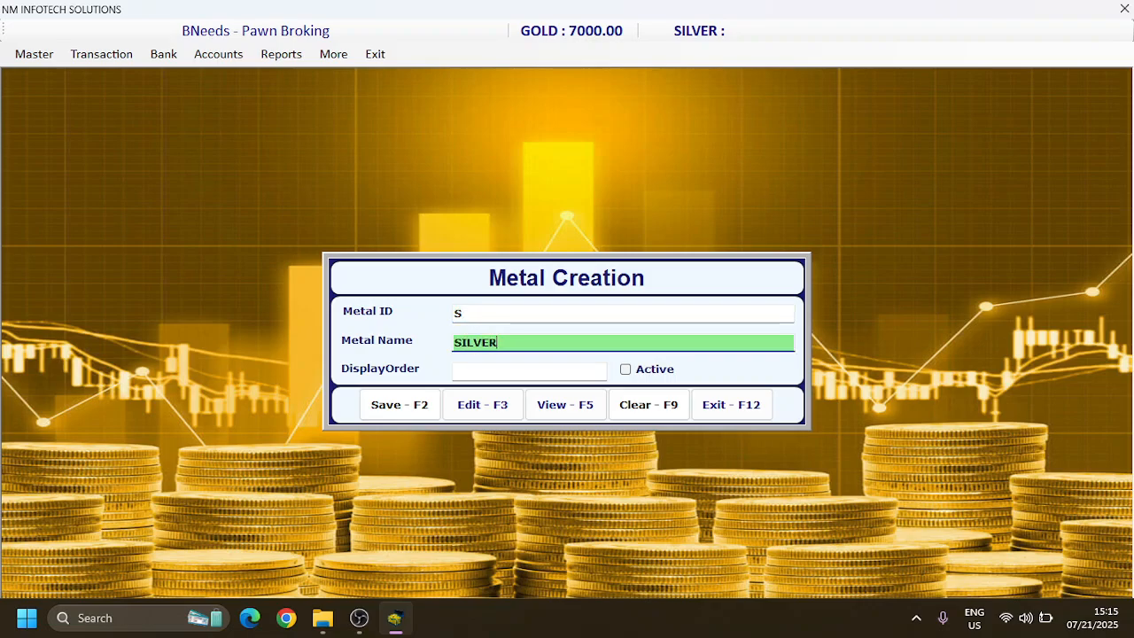
pyautogui.press('Return')
pyautogui.write('2')
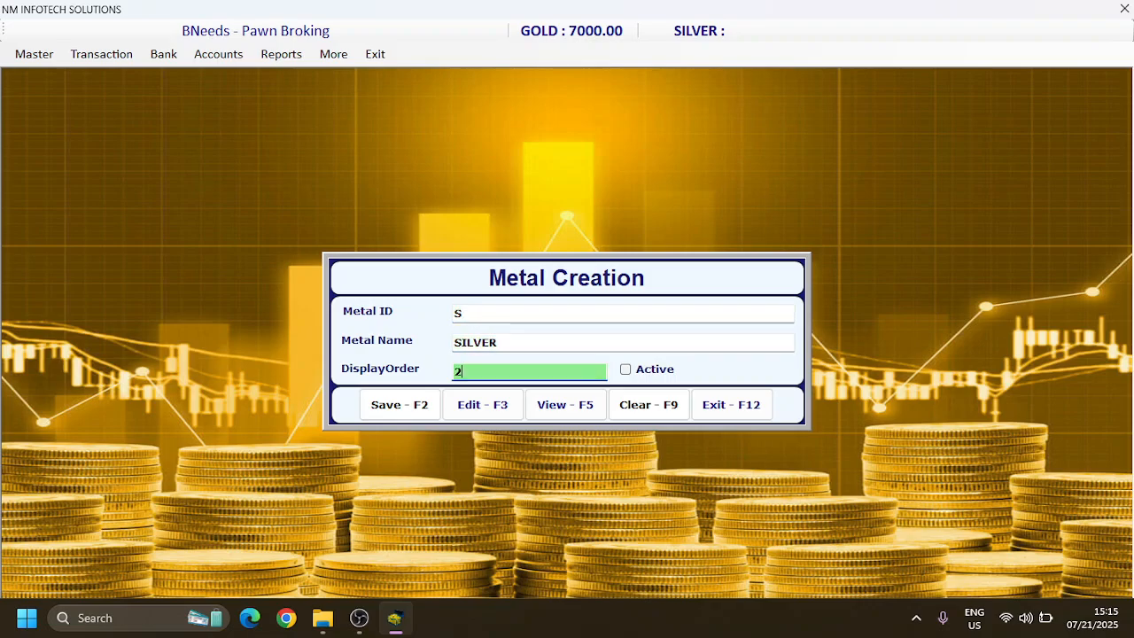
pyautogui.press('Return')
pyautogui.press('space')
pyautogui.press('Return')
pyautogui.press('Return')
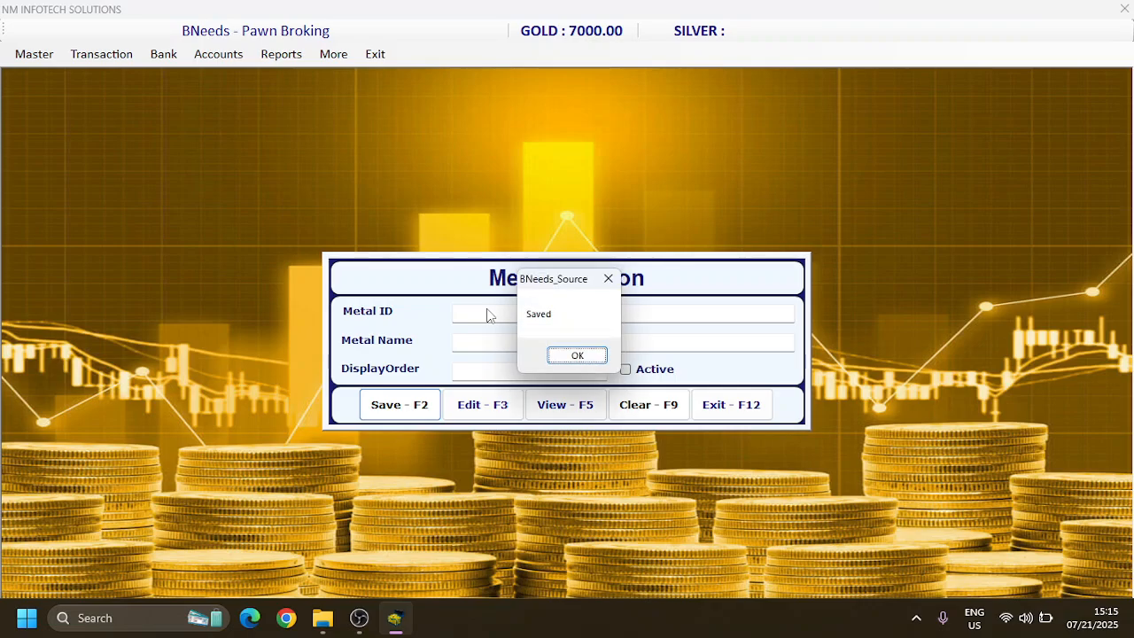
pyautogui.press('Return')
# Step: Review the list of saved metals, closing it and the metal creation form
pyautogui.click(574, 403)
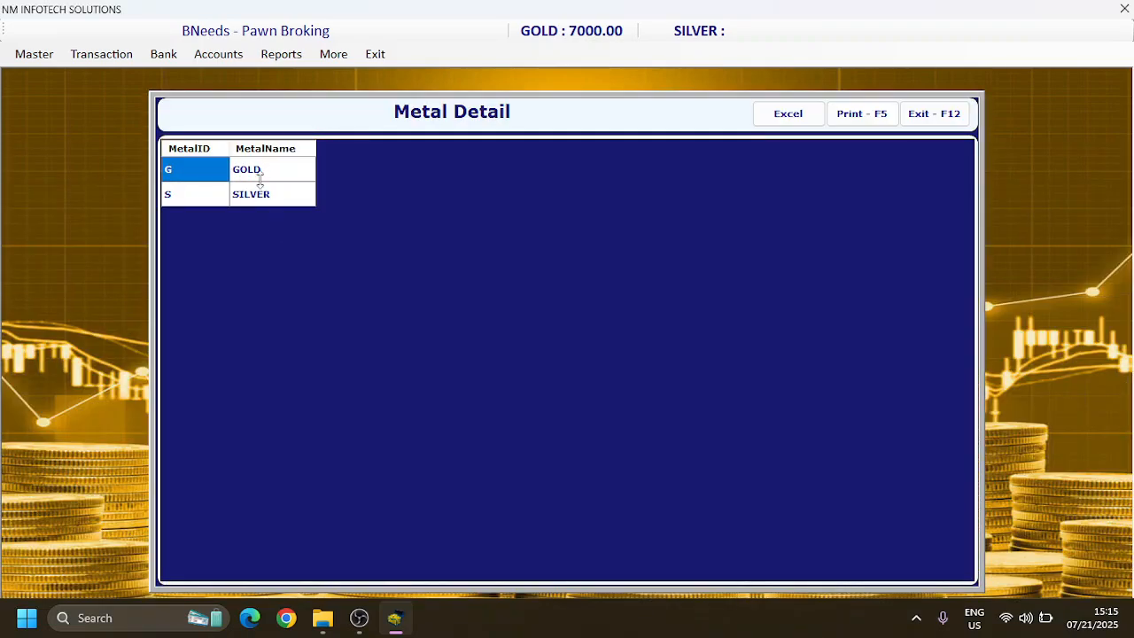
pyautogui.click(928, 113)
pyautogui.click(739, 406)
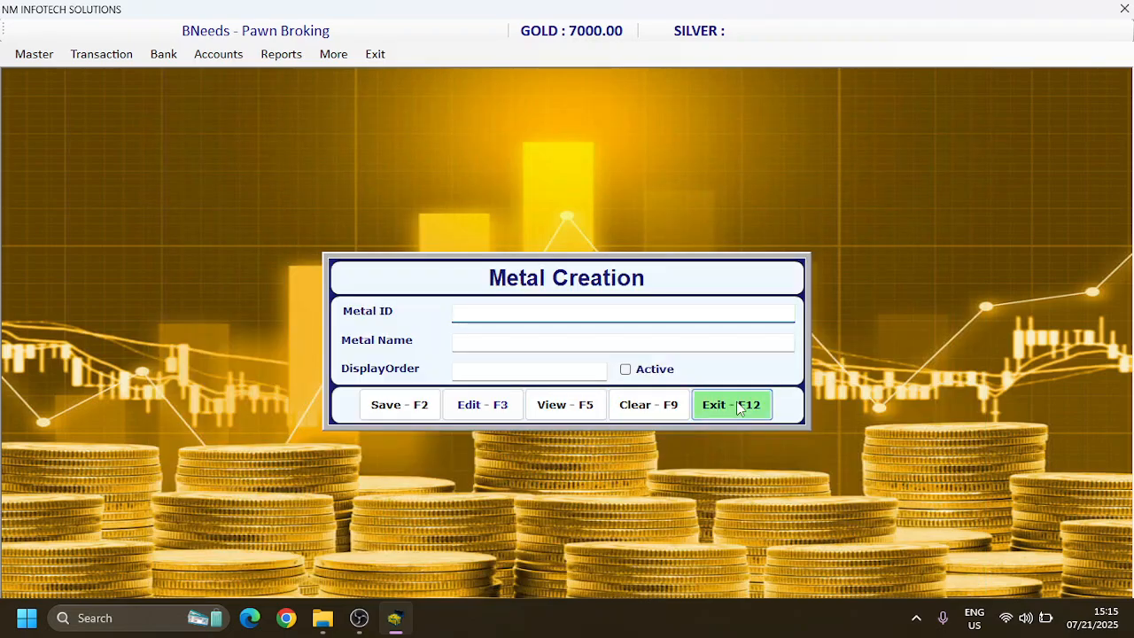
# Step: Save a GOLD rate of 7500 dated 01/05/2025 in the rate master
pyautogui.click(29, 55)
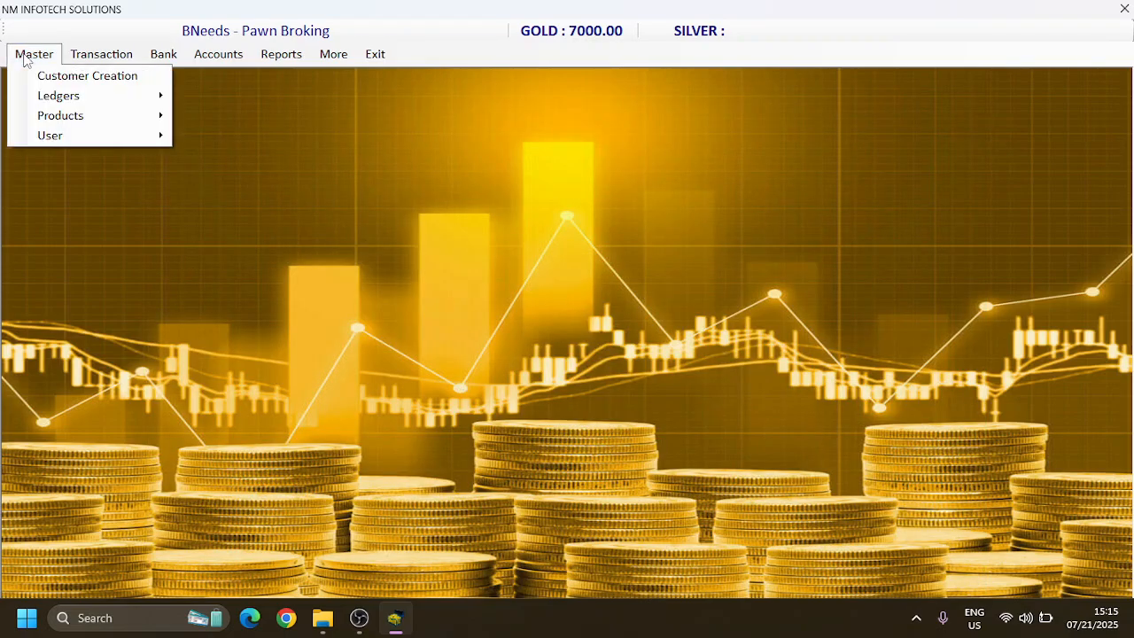
pyautogui.moveTo(51, 115)
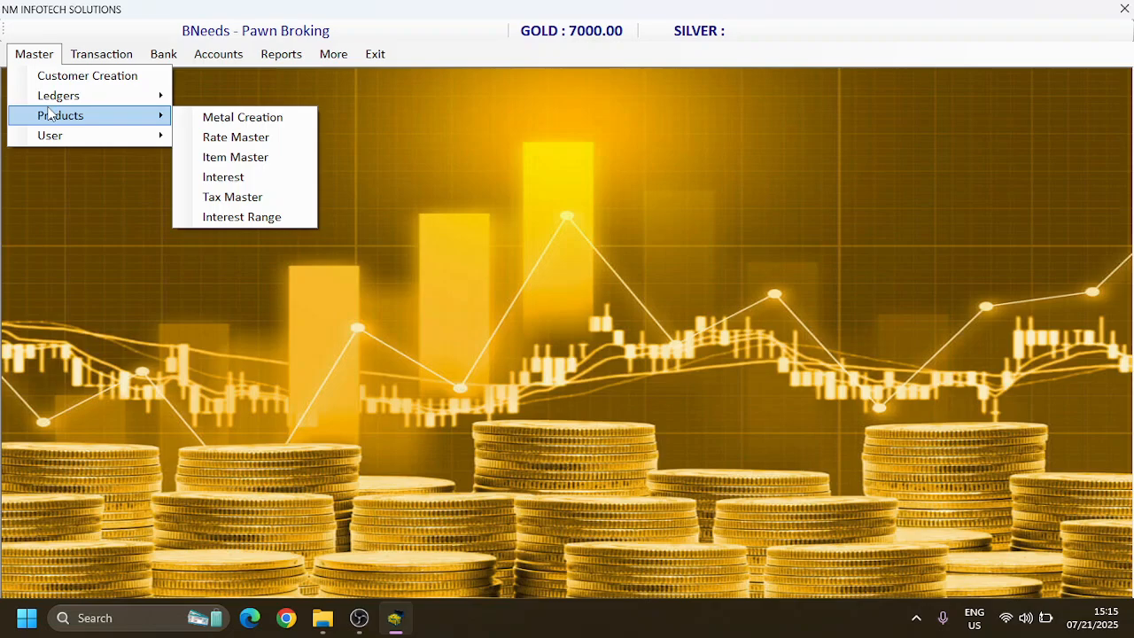
pyautogui.click(205, 138)
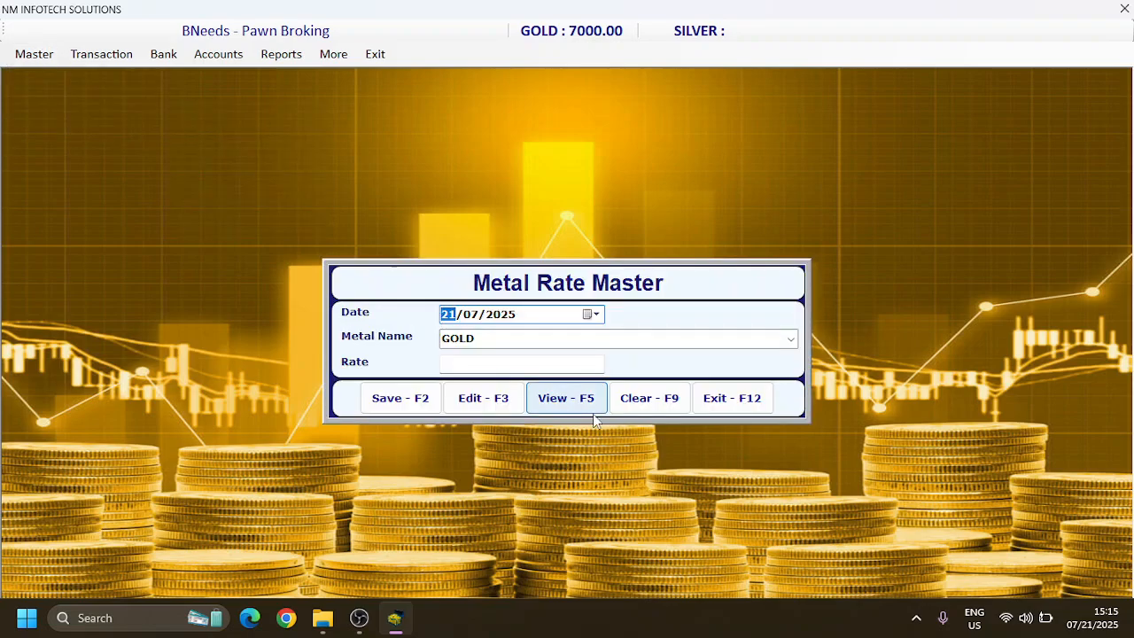
pyautogui.write('0105')
pyautogui.press('Return')
pyautogui.press('Return')
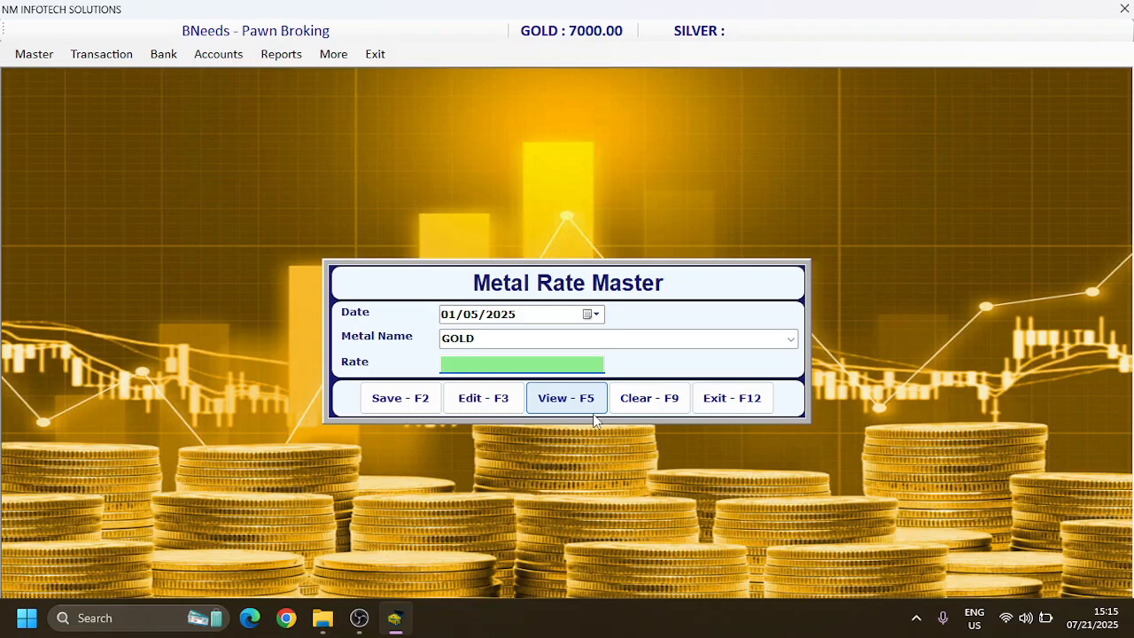
pyautogui.write('7500')
pyautogui.press('Return')
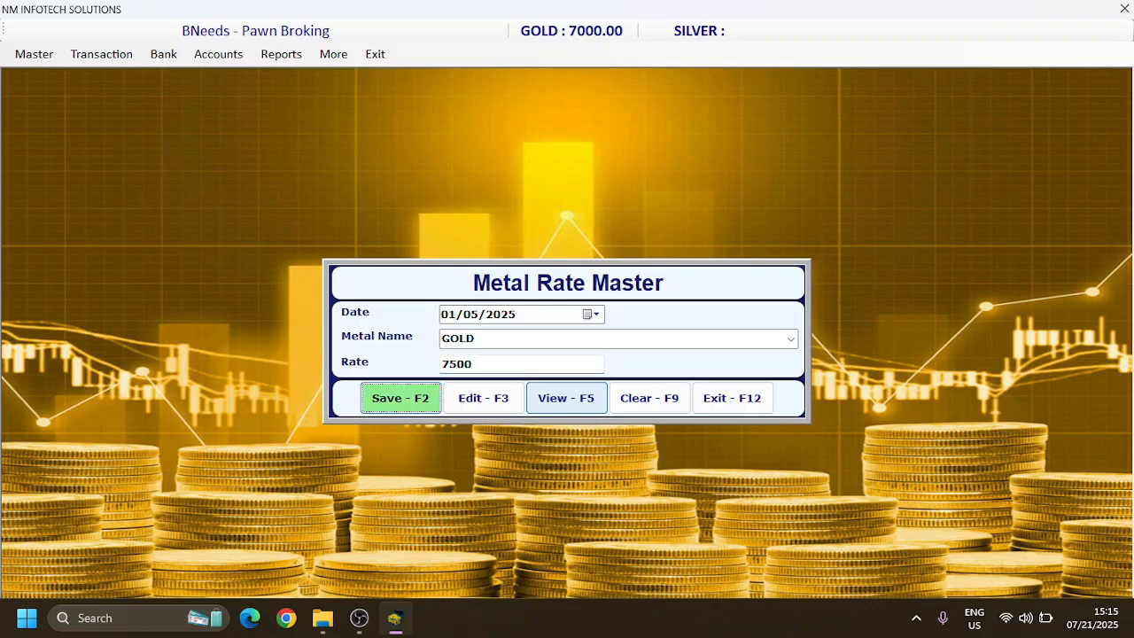
pyautogui.press('Return')
pyautogui.press('Return')
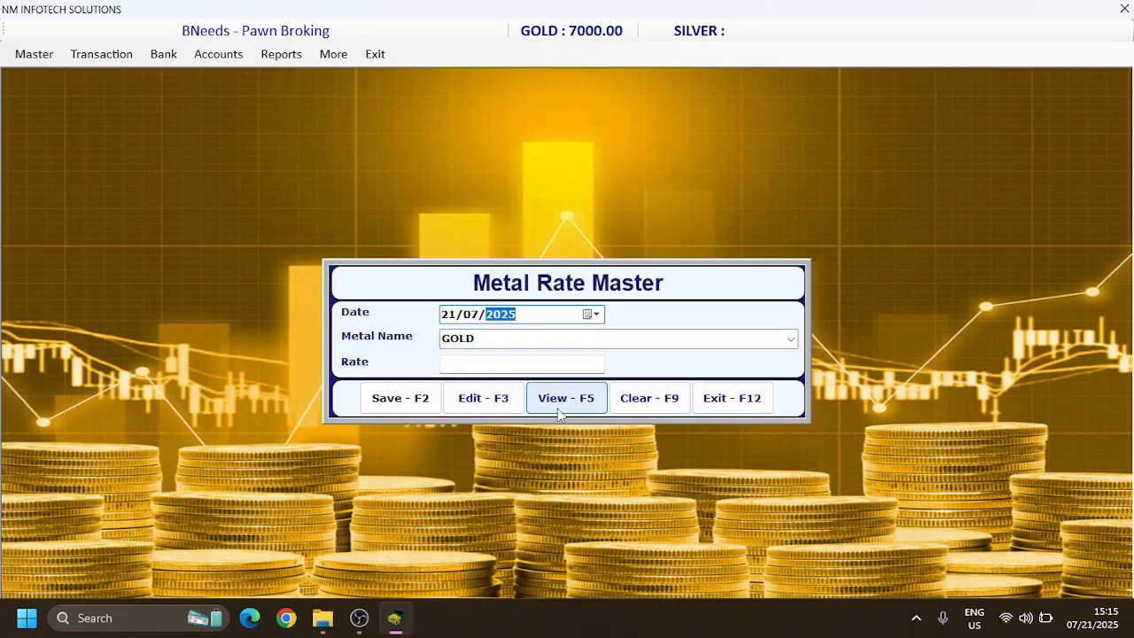
# Step: Review the dated entries in the metal rate list, closing it and the rate master form
pyautogui.click(563, 408)
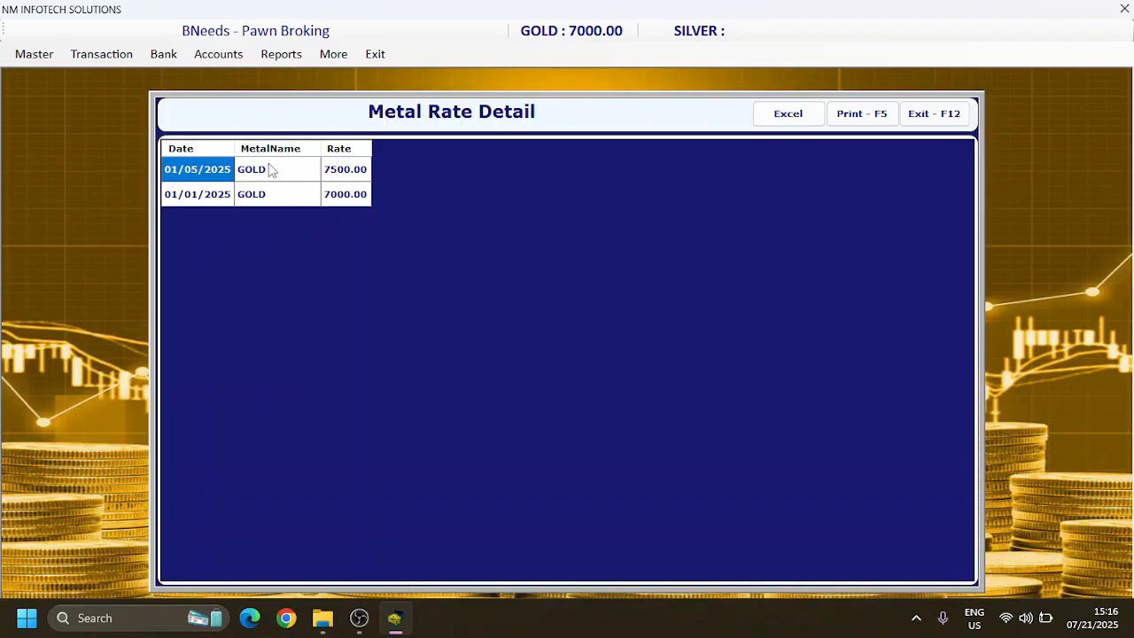
pyautogui.click(220, 203)
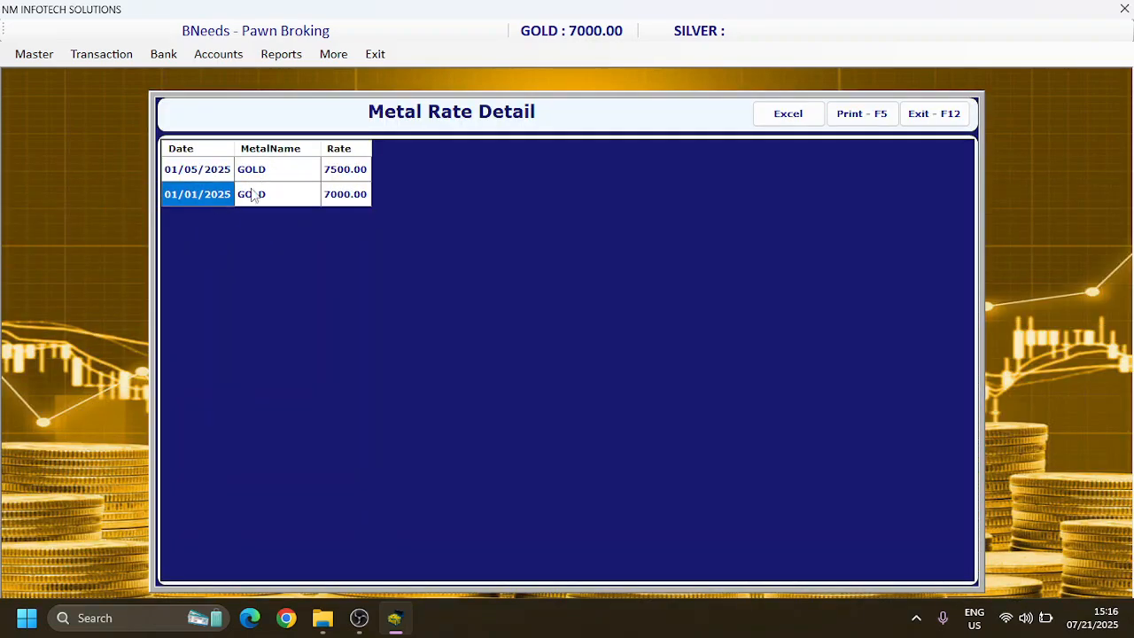
pyautogui.click(261, 177)
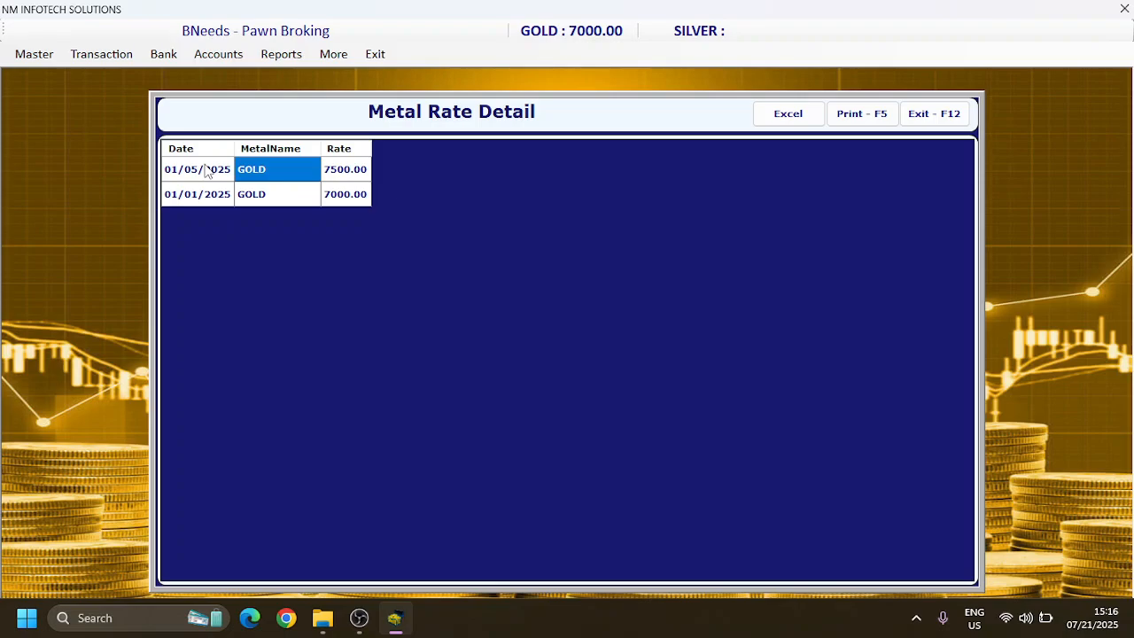
pyautogui.click(934, 113)
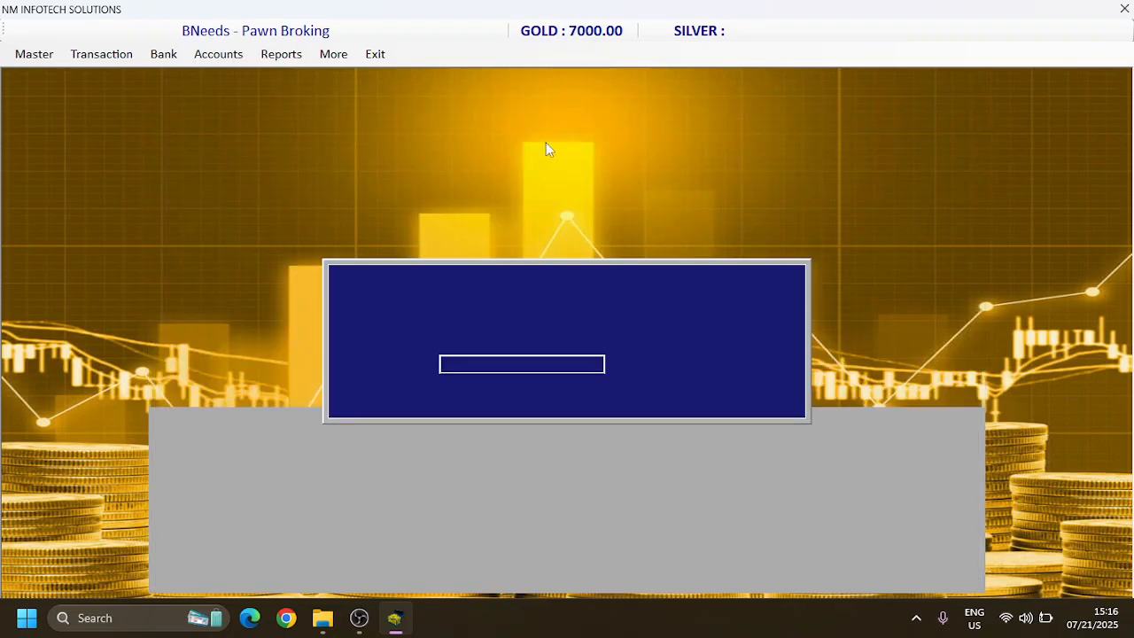
pyautogui.click(734, 398)
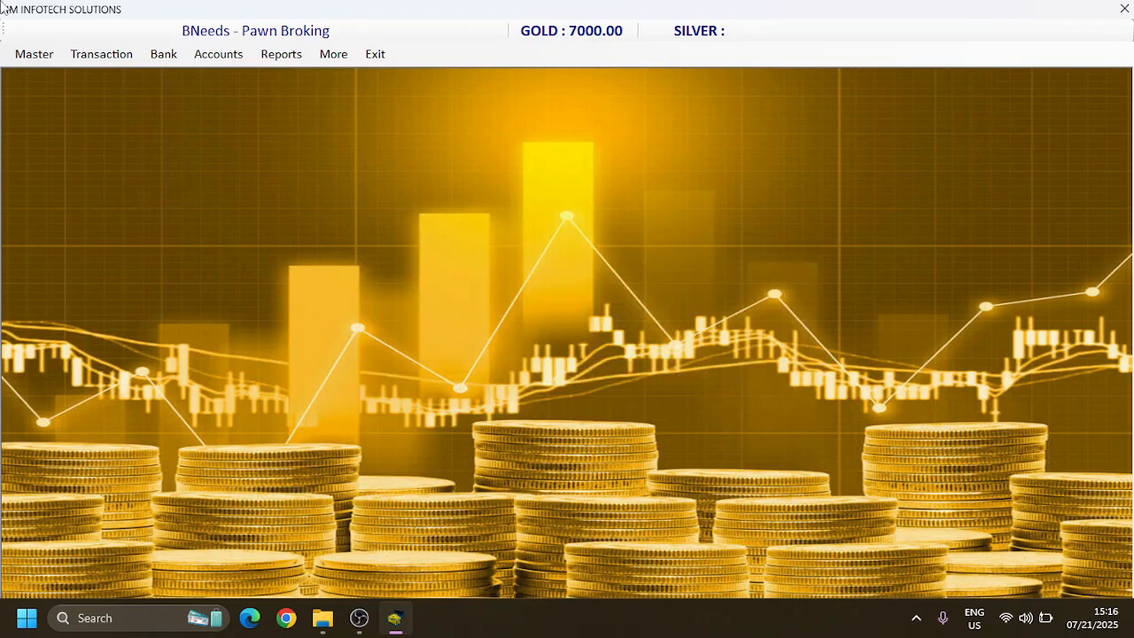
# Step: Open the item master and review the list of existing items before returning to the blank form
pyautogui.click(33, 58)
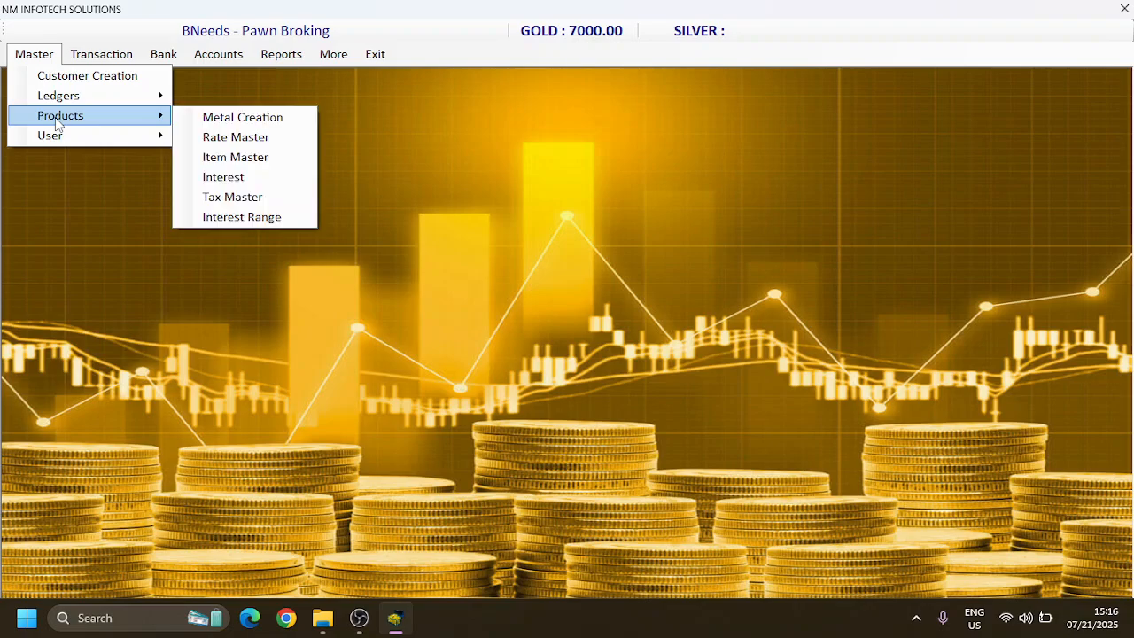
pyautogui.click(200, 159)
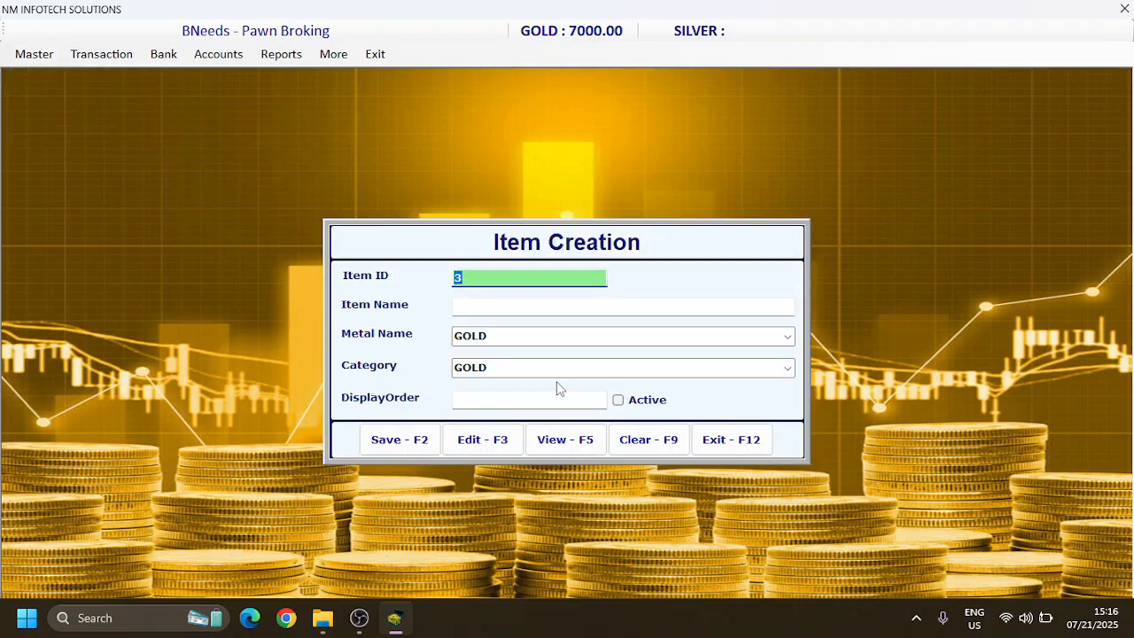
pyautogui.click(499, 308)
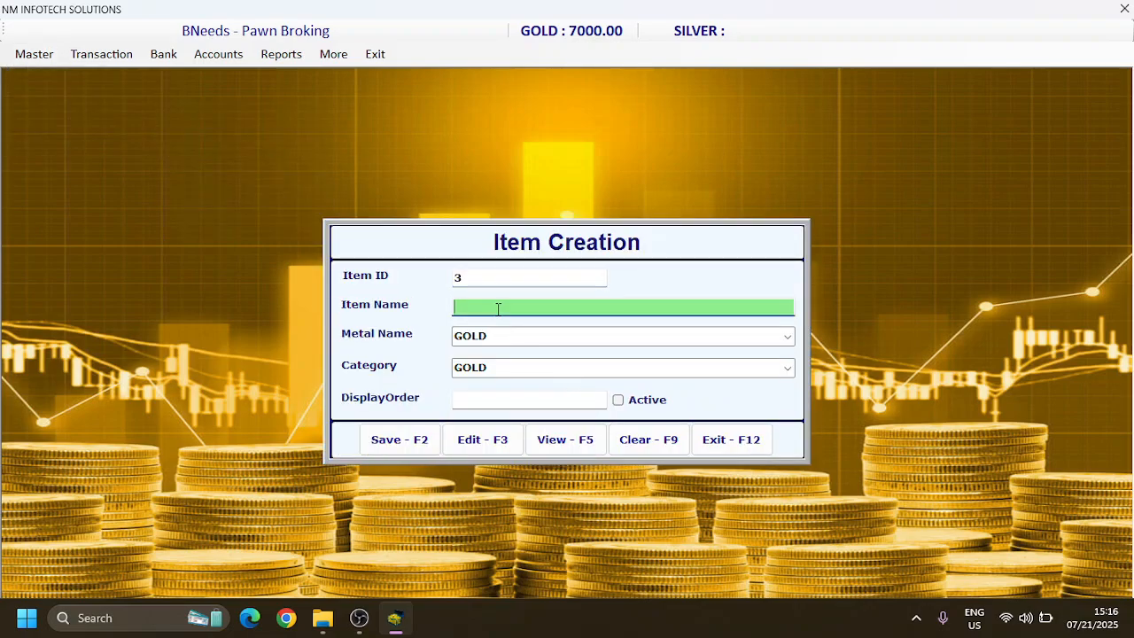
pyautogui.click(566, 440)
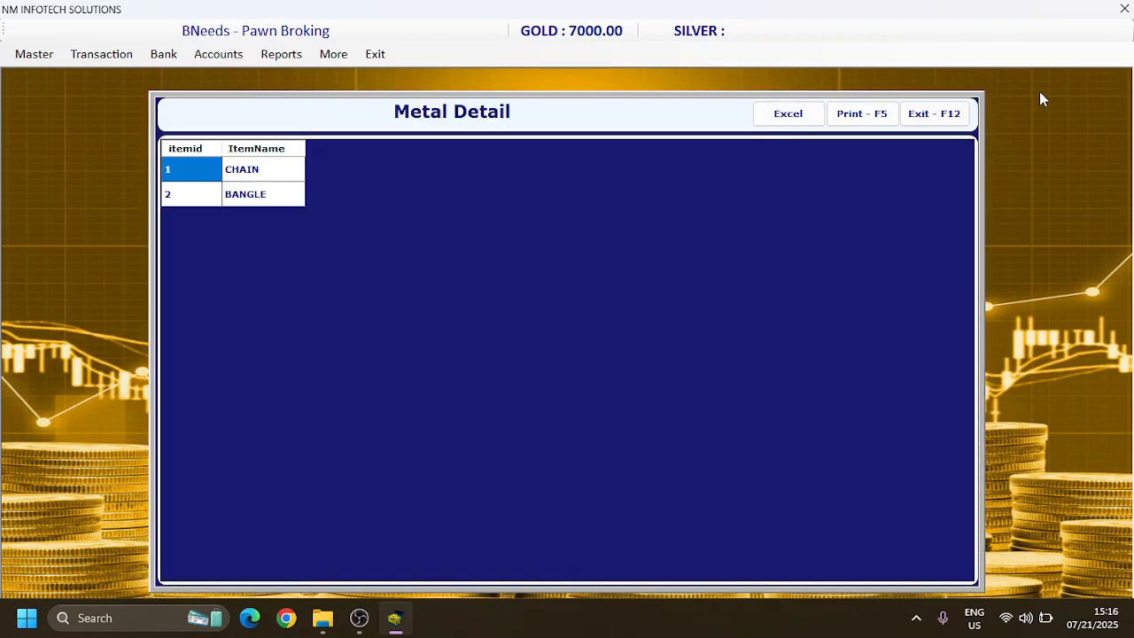
pyautogui.click(948, 114)
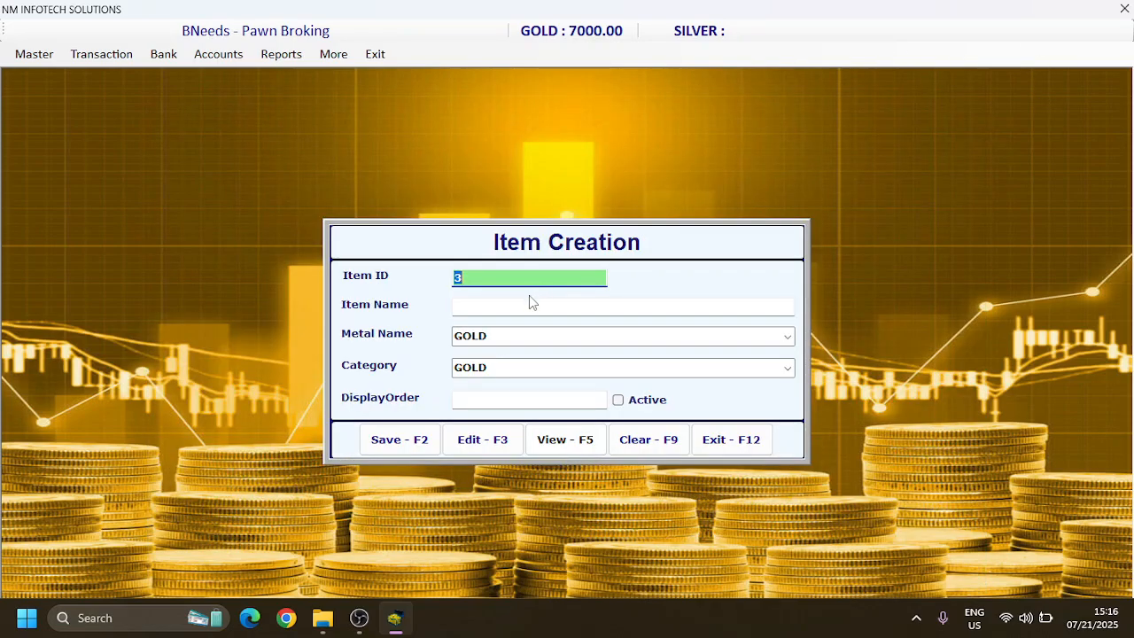
# Step: Create the item RING with metal and category GOLD and display order 3, mark it active, and save it
pyautogui.click(528, 300)
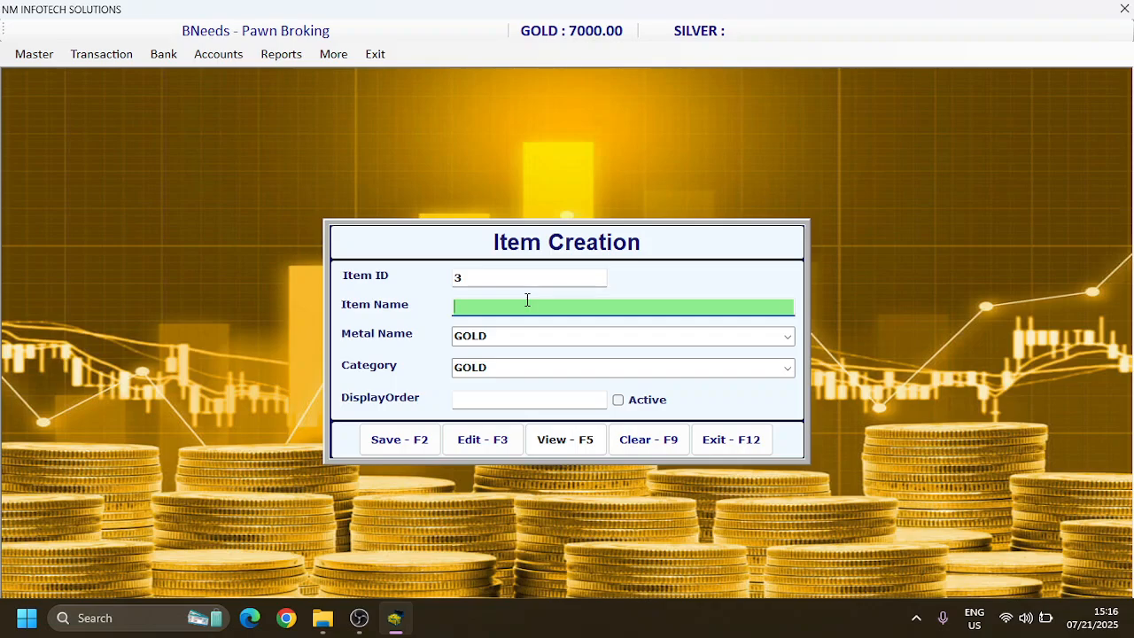
pyautogui.write('RING')
pyautogui.press('Return')
pyautogui.press('Return')
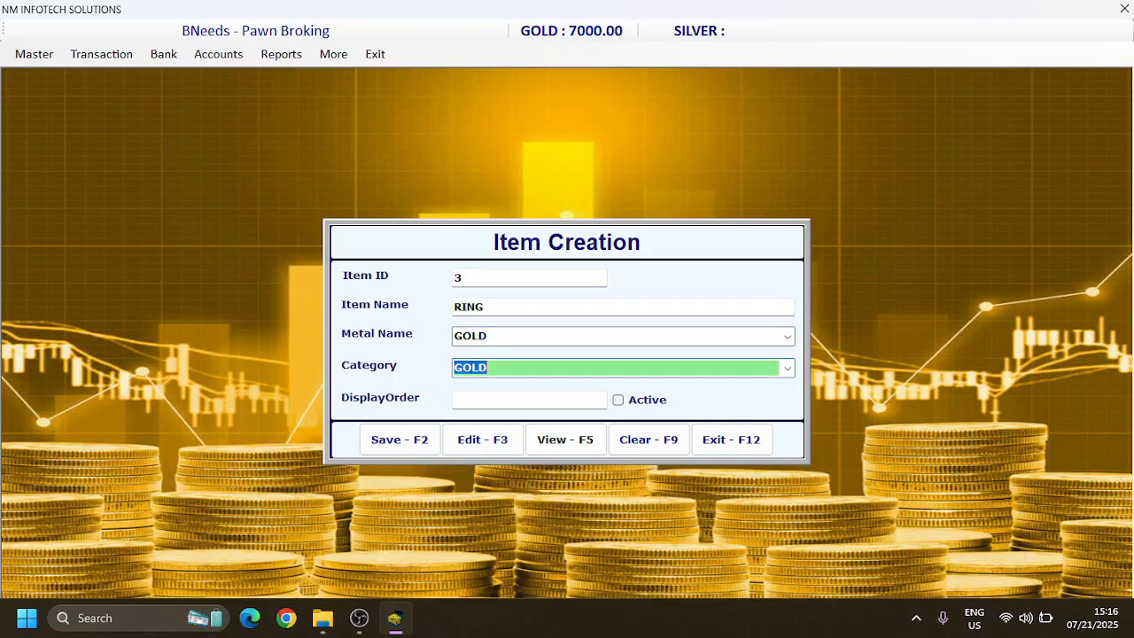
pyautogui.press('Return')
pyautogui.write('3')
pyautogui.press('Return')
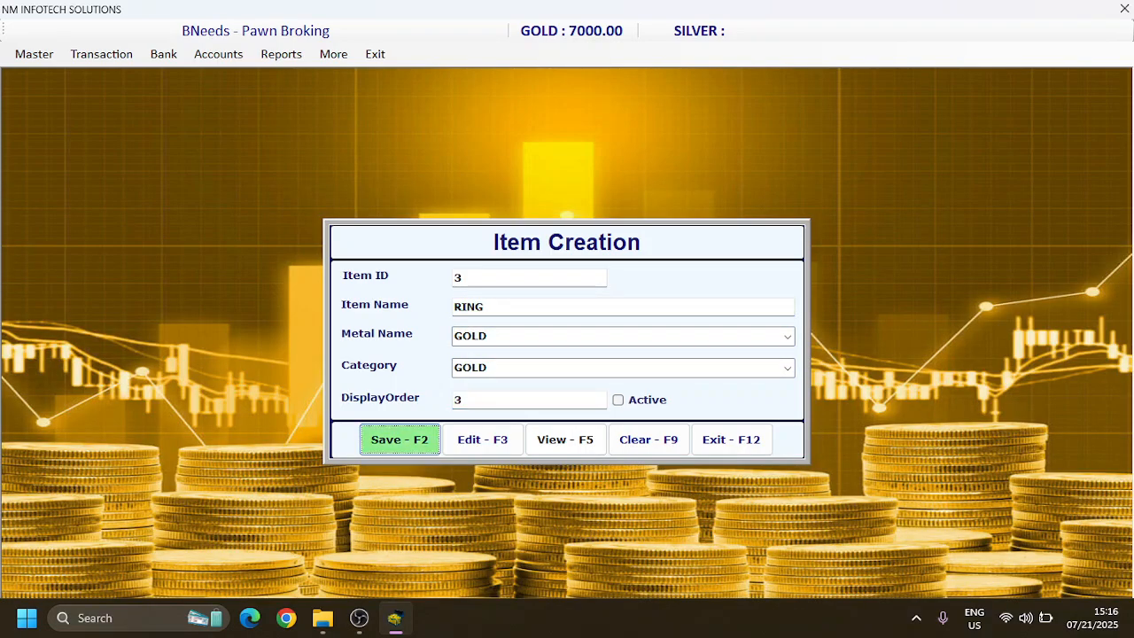
pyautogui.press('Right')
pyautogui.press('Left')
pyautogui.click(619, 399)
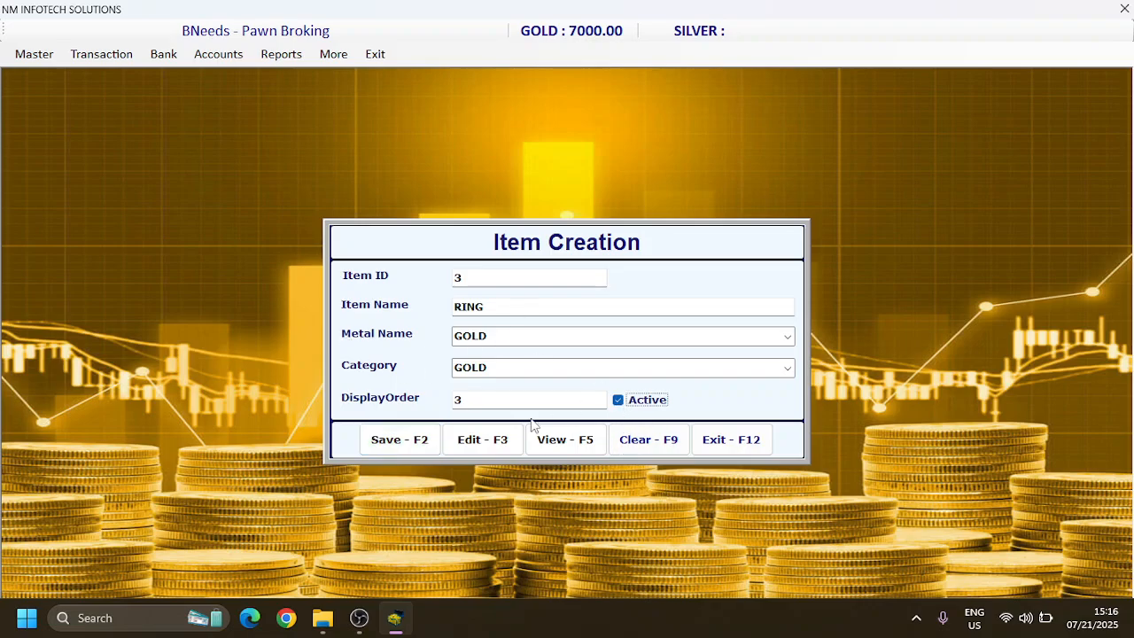
pyautogui.click(408, 443)
pyautogui.press('Return')
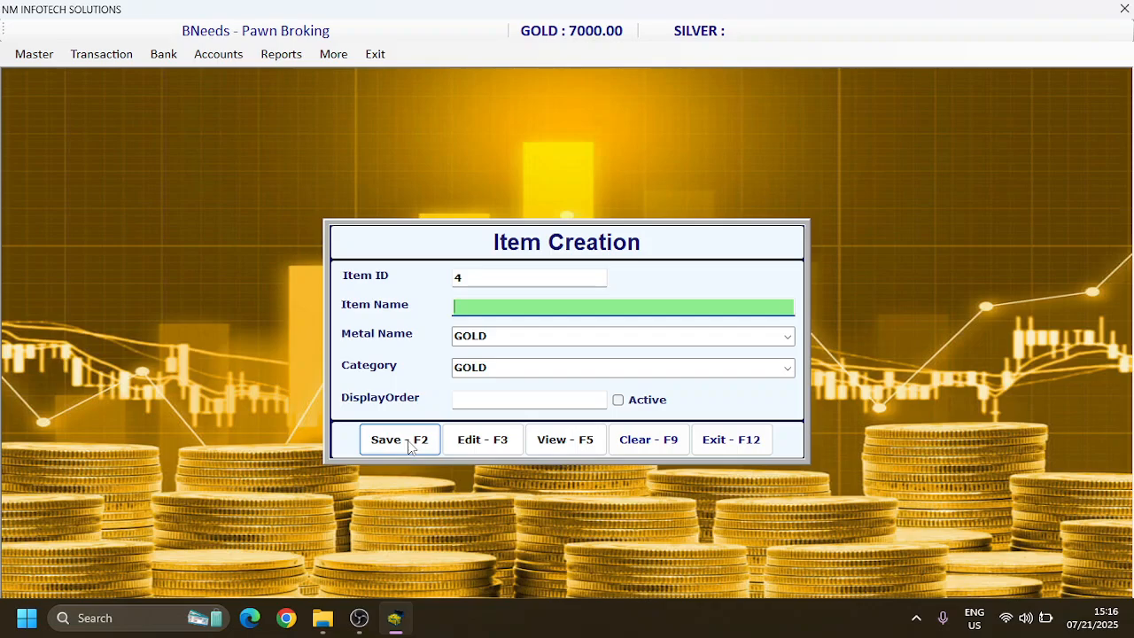
pyautogui.write('STOONE')
pyautogui.press('BackSpace')
pyautogui.press('BackSpace')
pyautogui.press('BackSpace')
pyautogui.press('BackSpace')
pyautogui.press('BackSpace')
pyautogui.write('NE')
pyautogui.press('BackSpace')
# Step: Review the updated list of items, closing it and the item creation form
pyautogui.click(568, 441)
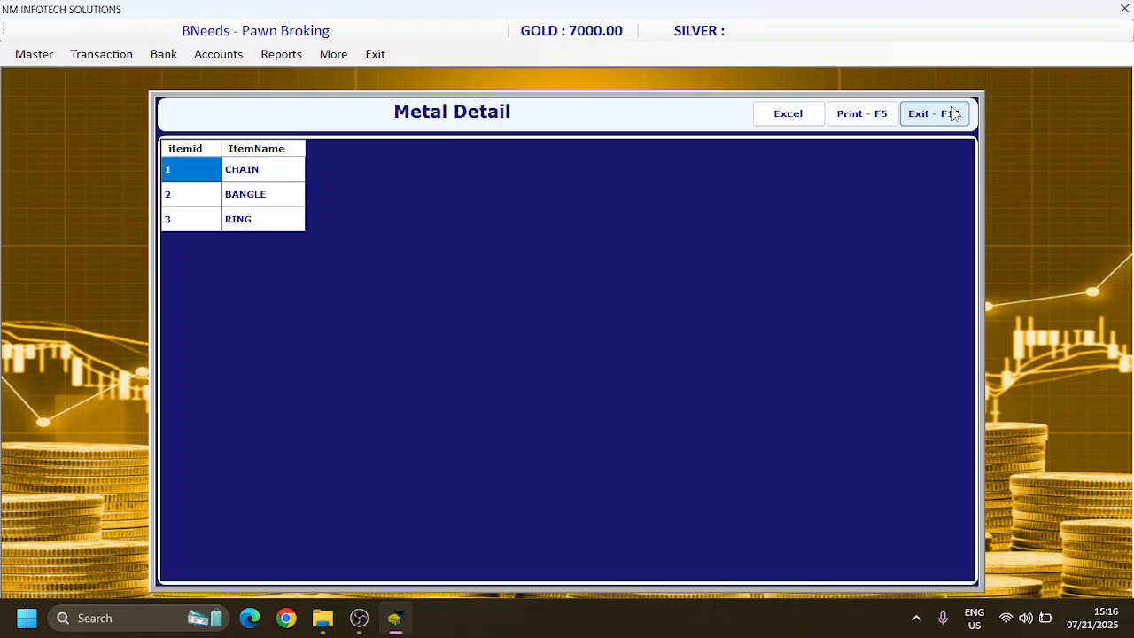
pyautogui.click(954, 113)
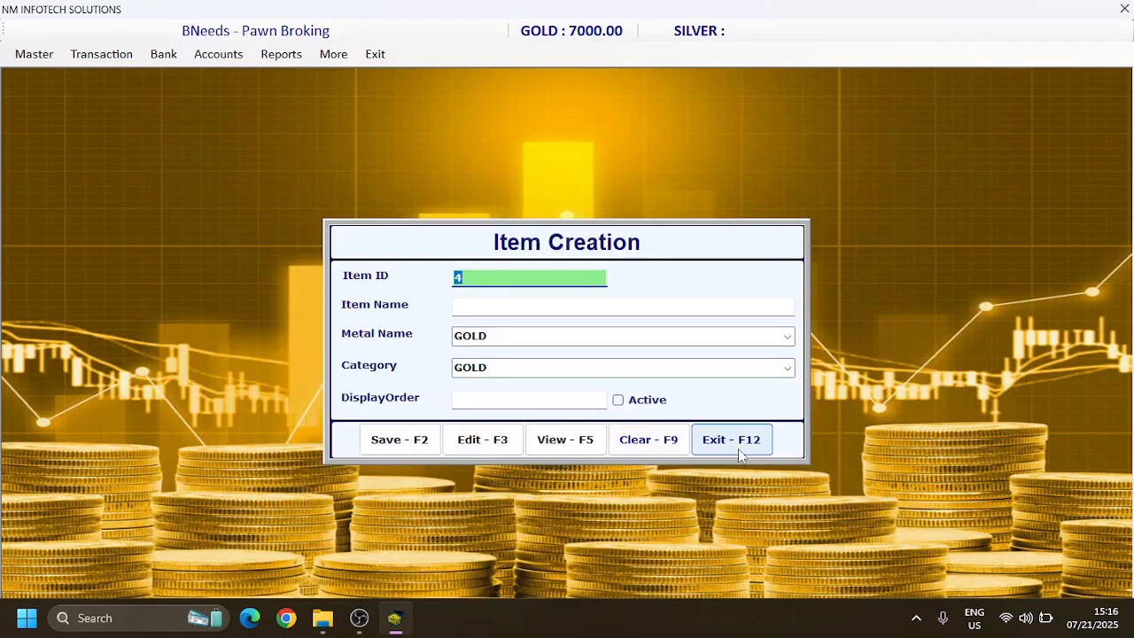
pyautogui.click(739, 448)
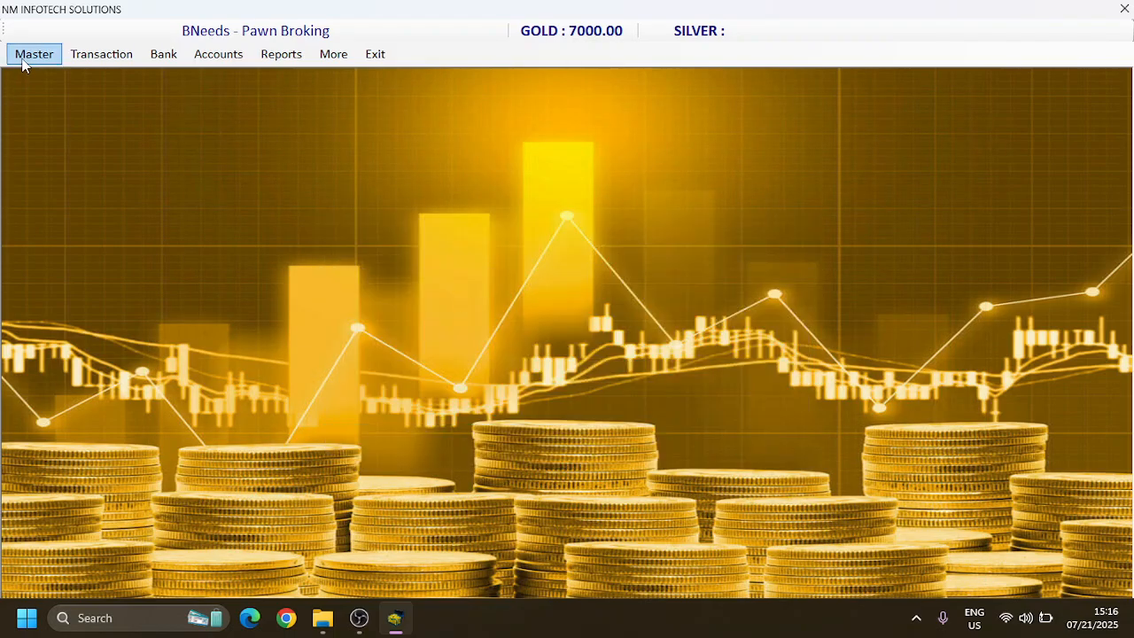
# Step: Create and save an interest master entry named INT 1.5% with interest 1.5 and the default handling charge
pyautogui.click(22, 60)
pyautogui.moveTo(53, 137)
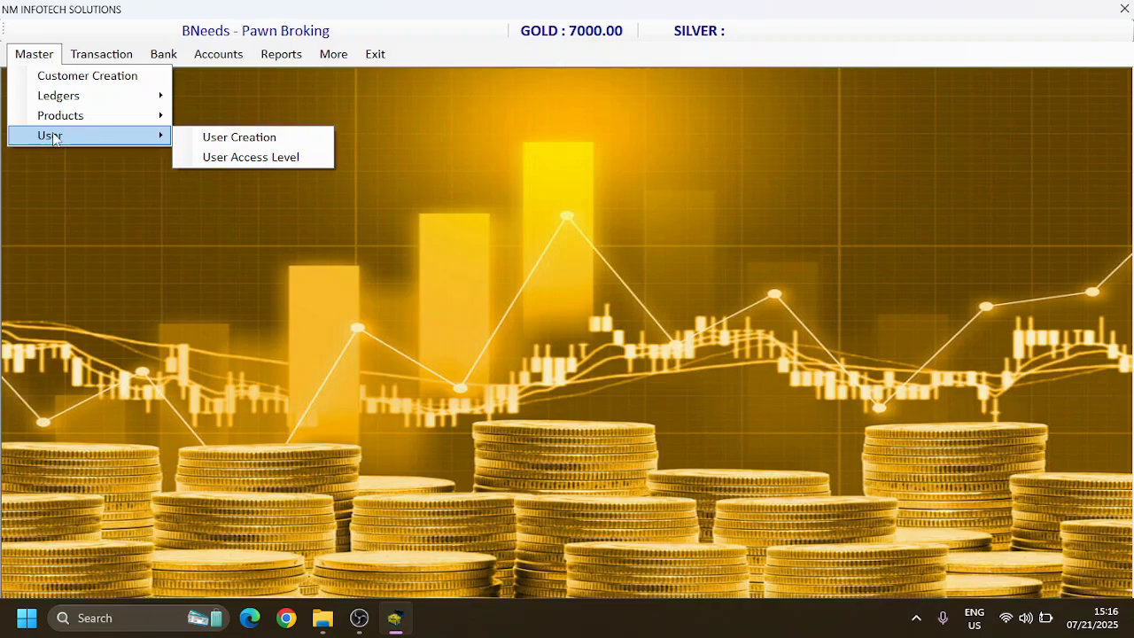
pyautogui.moveTo(60, 115)
pyautogui.click(212, 178)
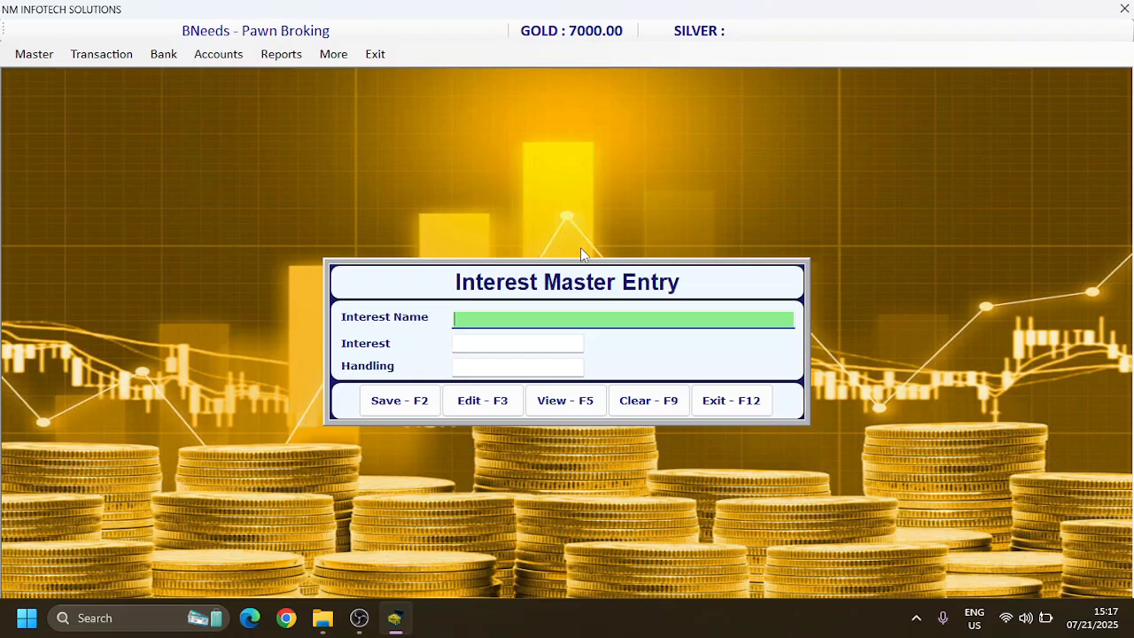
pyautogui.write('INT 1.5%')
pyautogui.press('Return')
pyautogui.write('1.5')
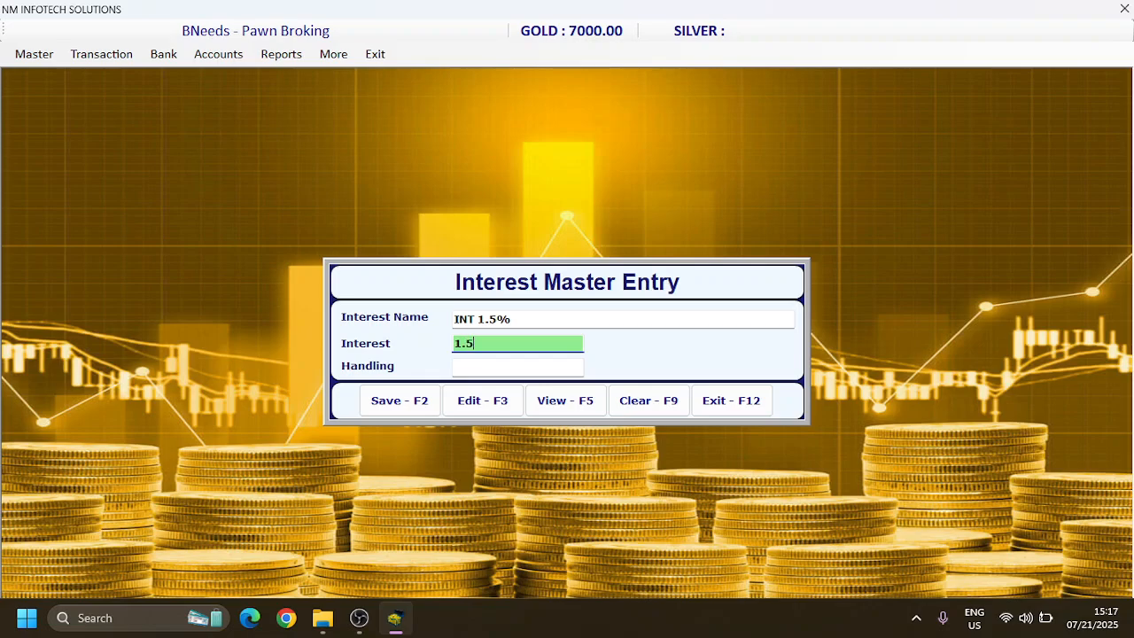
pyautogui.press('Return')
pyautogui.press('Return')
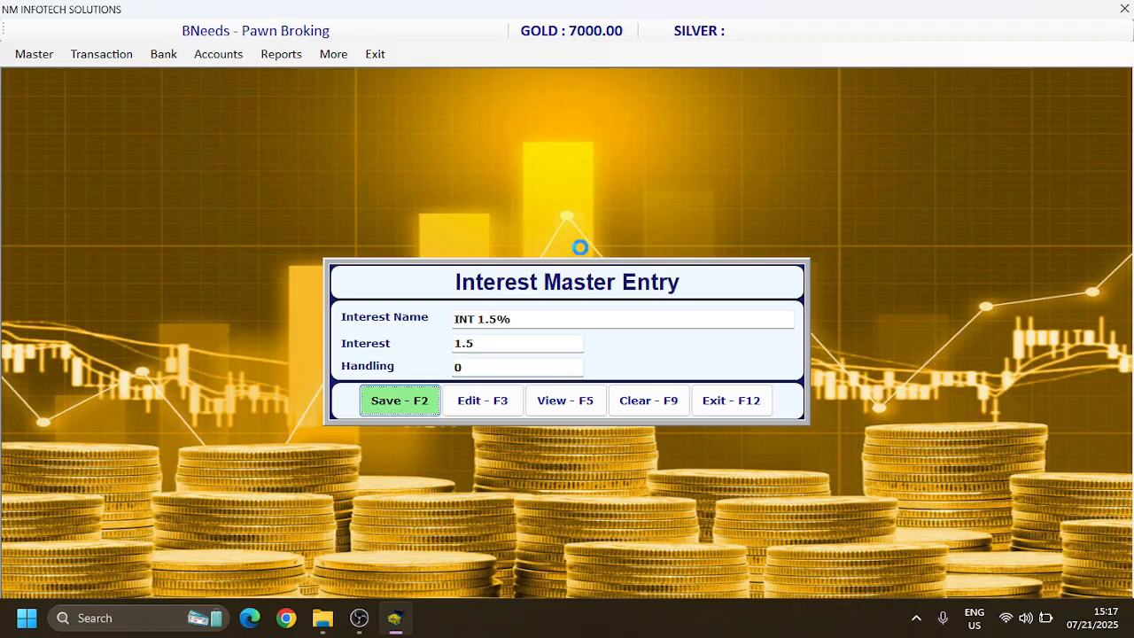
pyautogui.press('Return')
pyautogui.click(556, 356)
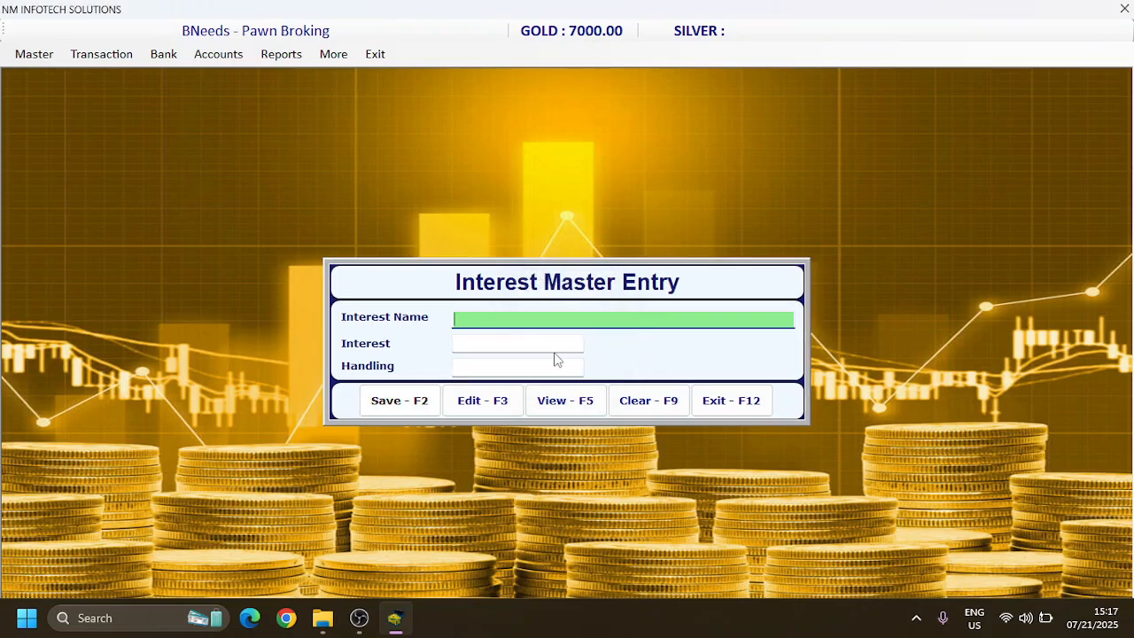
# Step: Review the interest master list, closing it and the interest entry form
pyautogui.click(552, 409)
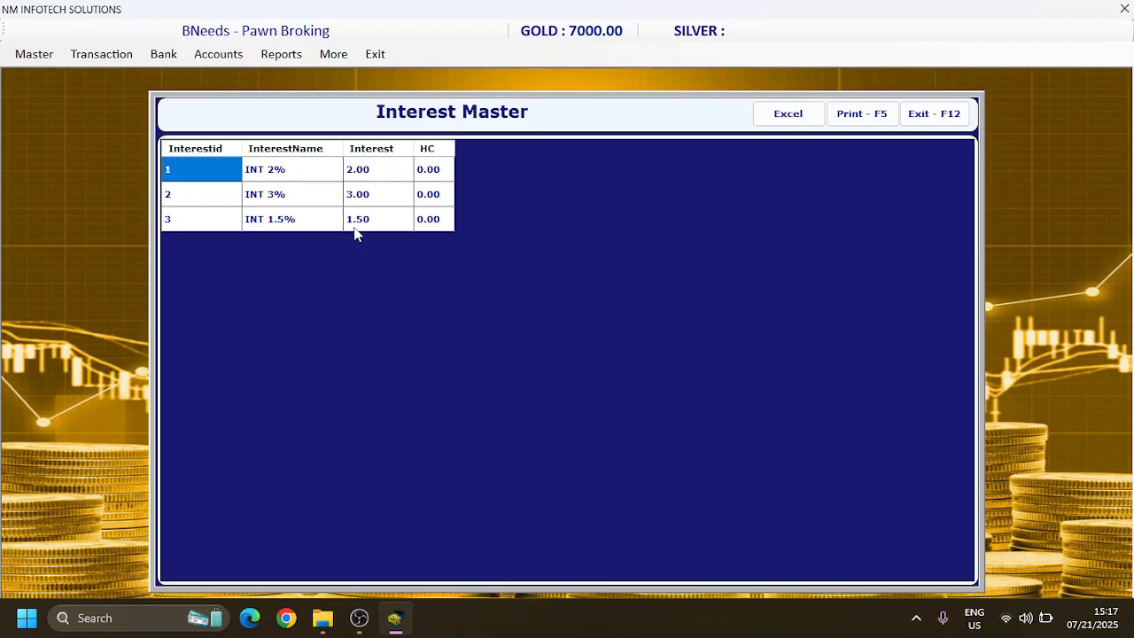
pyautogui.click(956, 115)
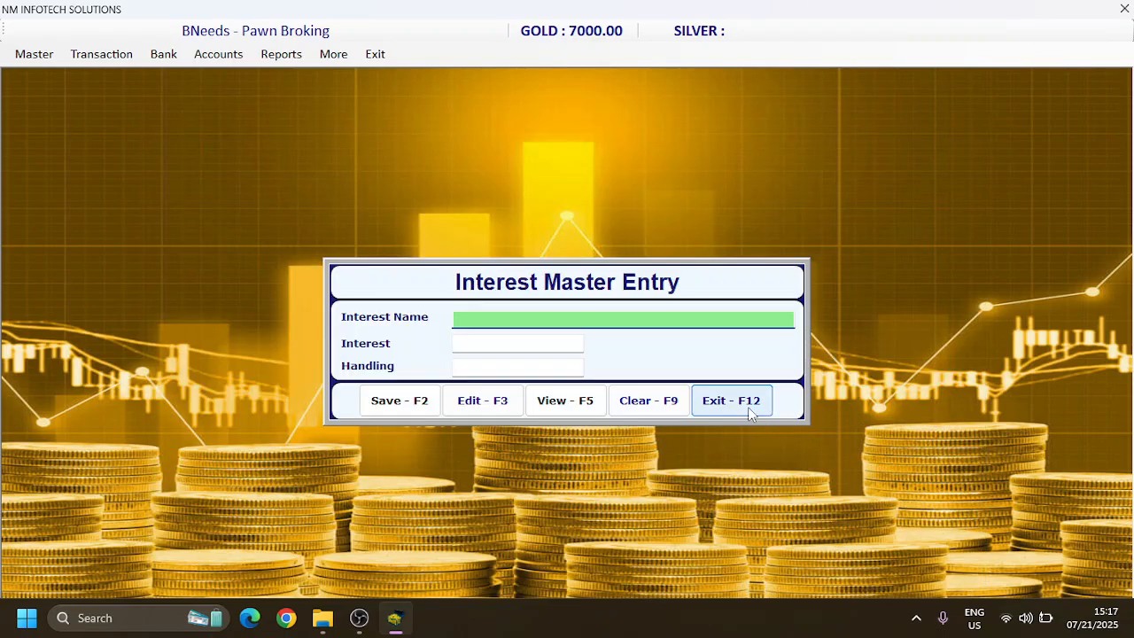
pyautogui.click(748, 406)
# Step: Start a new customer record and enter the customer's name
pyautogui.click(39, 57)
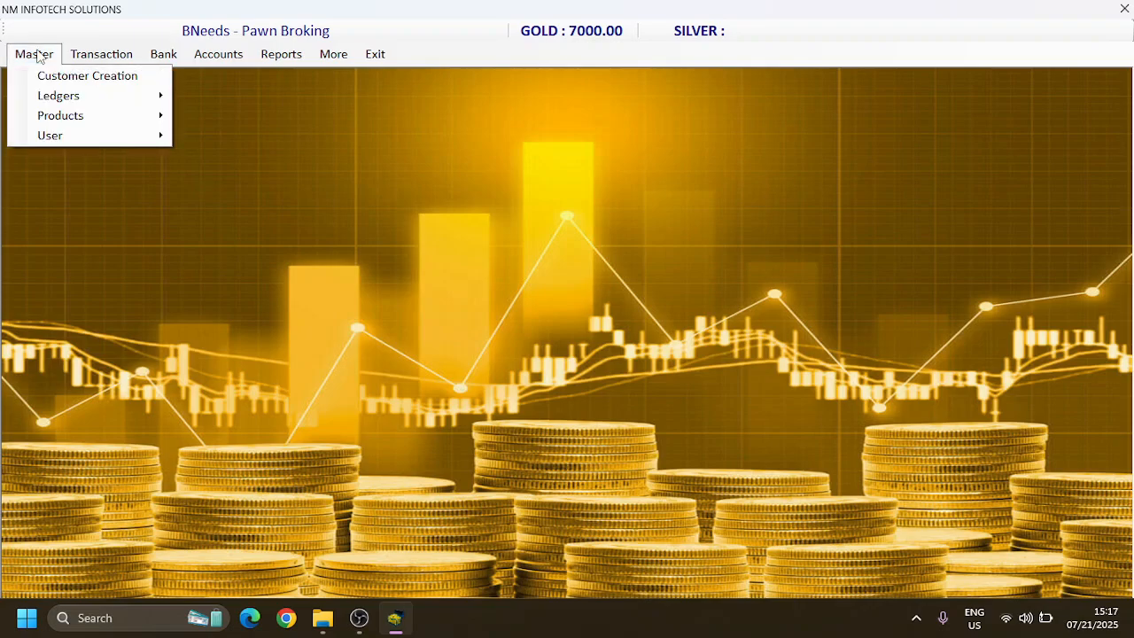
pyautogui.moveTo(58, 142)
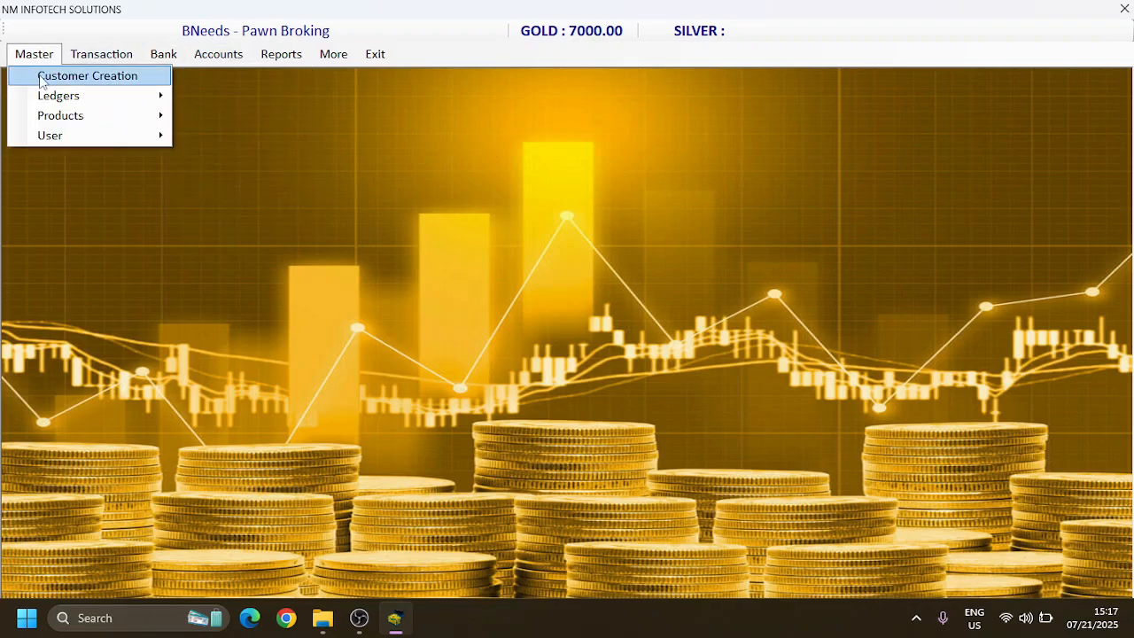
pyautogui.click(87, 76)
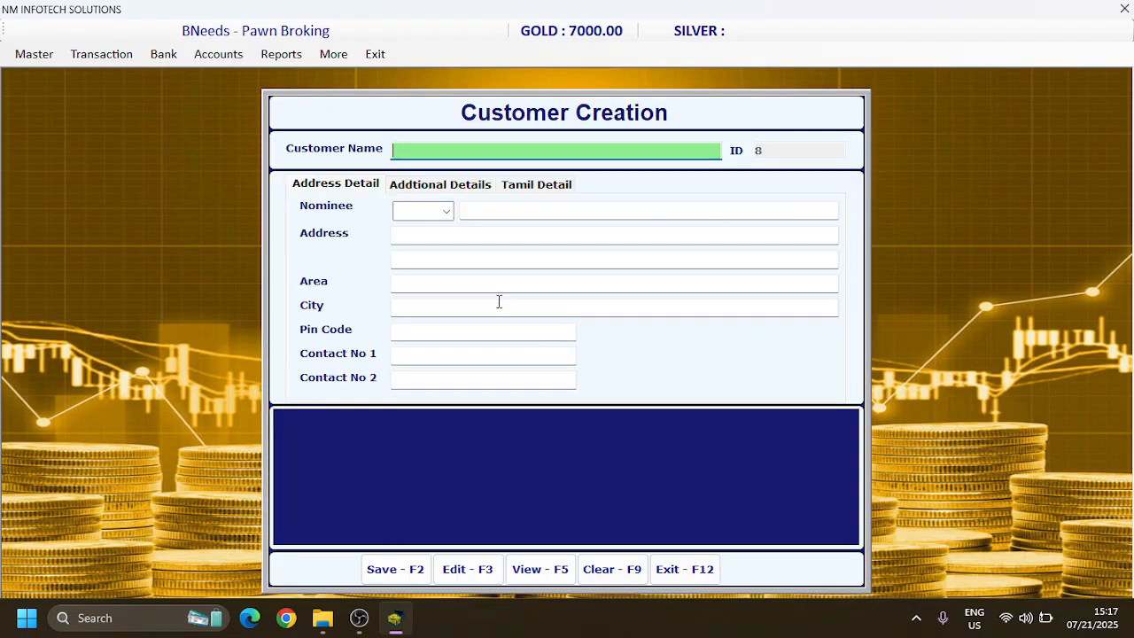
pyautogui.write('RA')
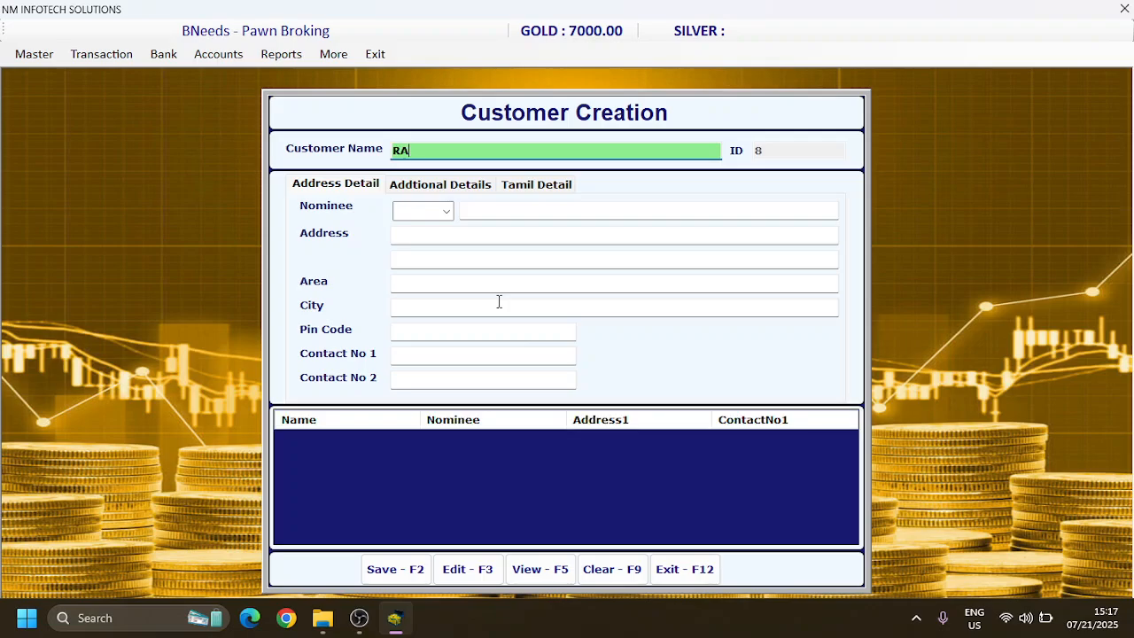
pyautogui.press('BackSpace')
pyautogui.press('BackSpace')
pyautogui.write('ramu')
pyautogui.press('BackSpace')
pyautogui.press('BackSpace')
pyautogui.press('BackSpace')
pyautogui.write('AMPRASATH')
pyautogui.press('Tab')
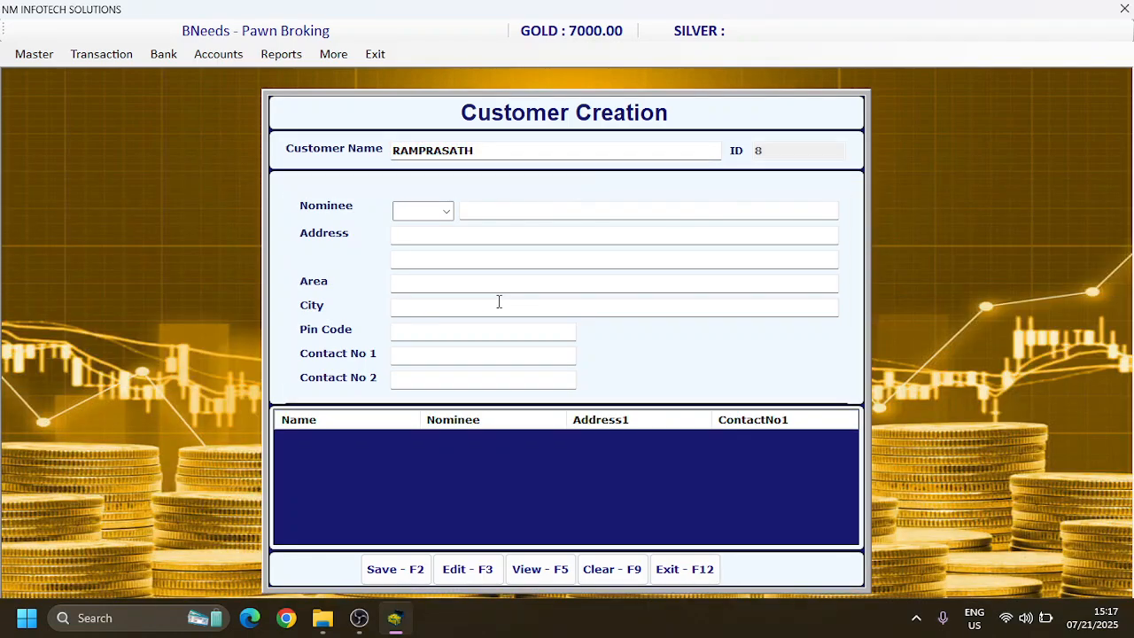
# Step: Set the nominee relation to S/O and enter the nominee's name
pyautogui.press('Tab')
pyautogui.press('Down')
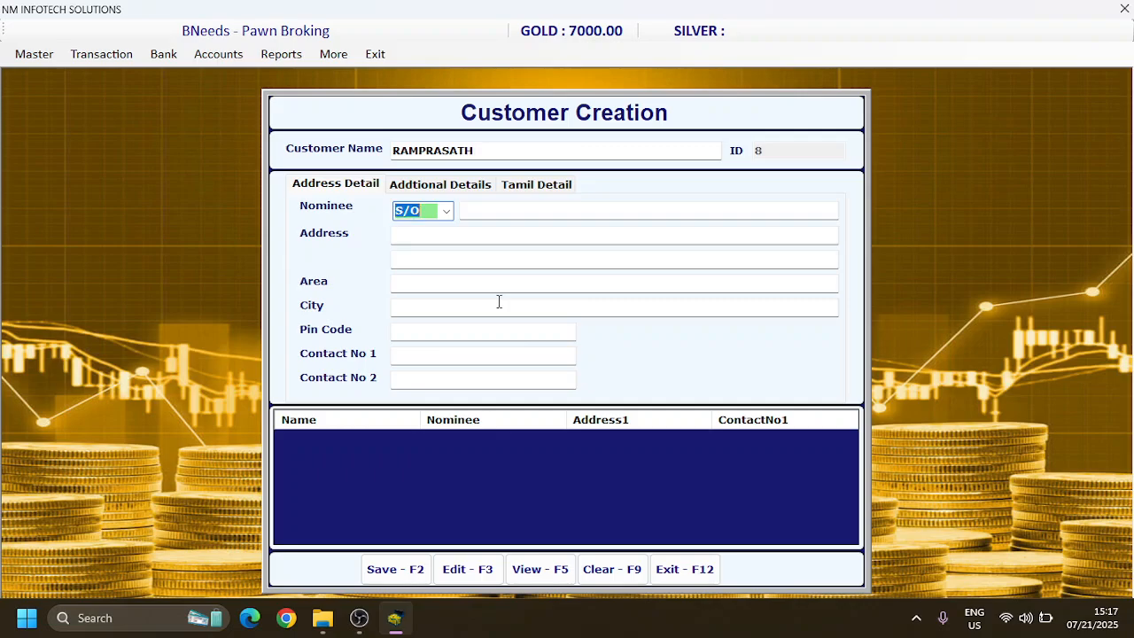
pyautogui.press('Tab')
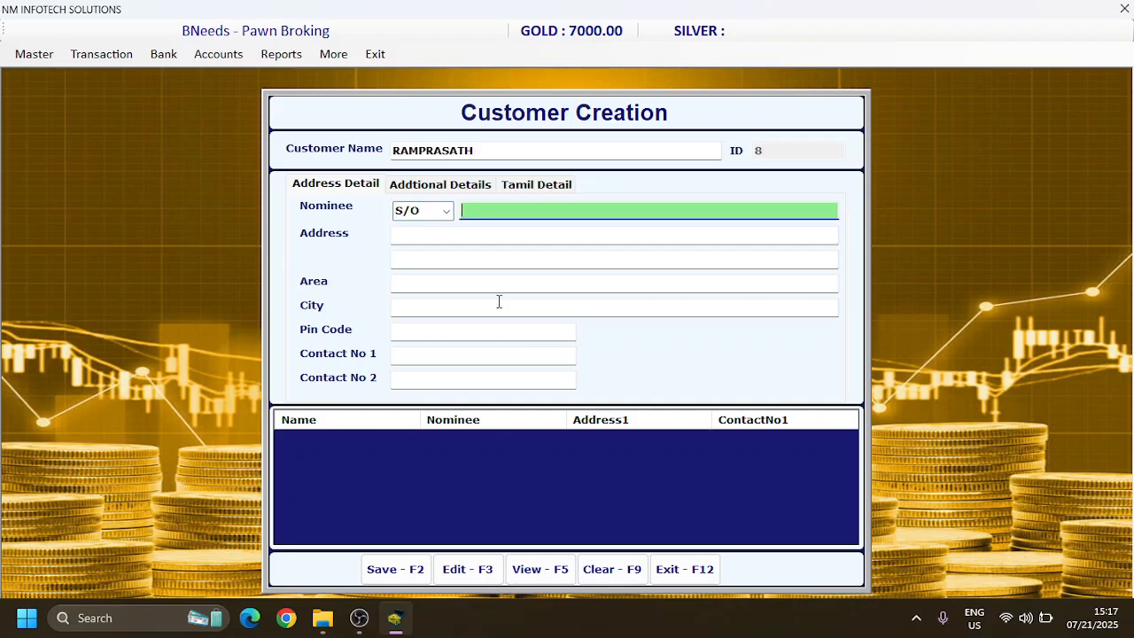
pyautogui.write('NATR')
pyautogui.press('BackSpace')
pyautogui.write('ARA')
pyautogui.write('JE')
pyautogui.press('BackSpace')
pyautogui.write('AN')
pyautogui.press('Return')
# Step: Enter the customer's address and first contact number, leaving the area, city, pin code and second contact number blank
pyautogui.press('Return')
pyautogui.press('Return')
pyautogui.press('Return')
pyautogui.press('Return')
pyautogui.press('Return')
pyautogui.press('Return')
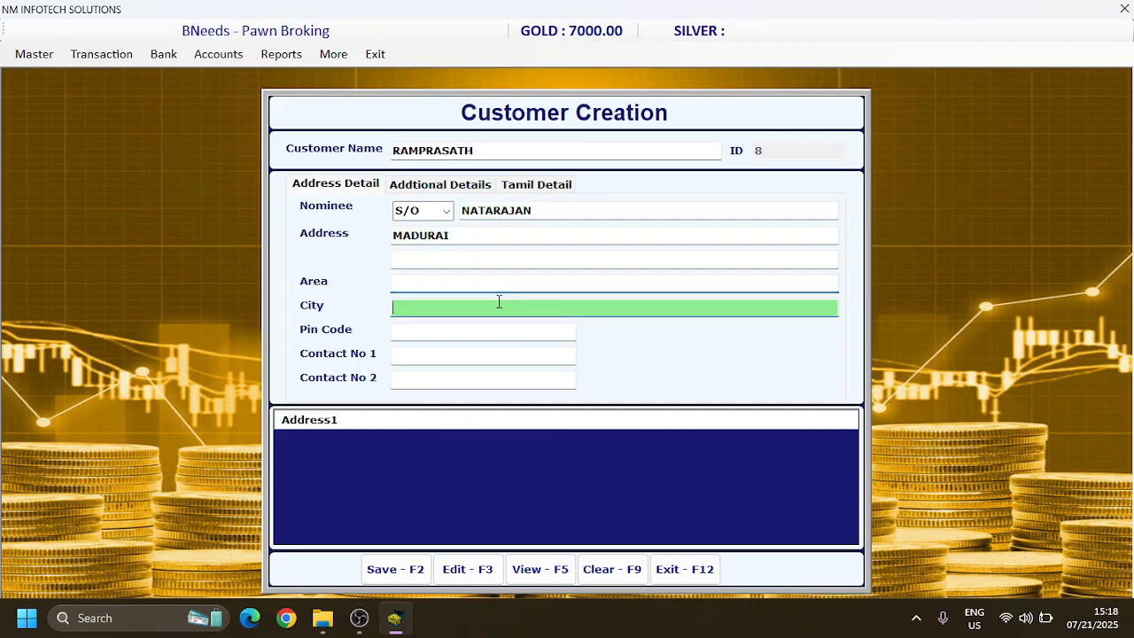
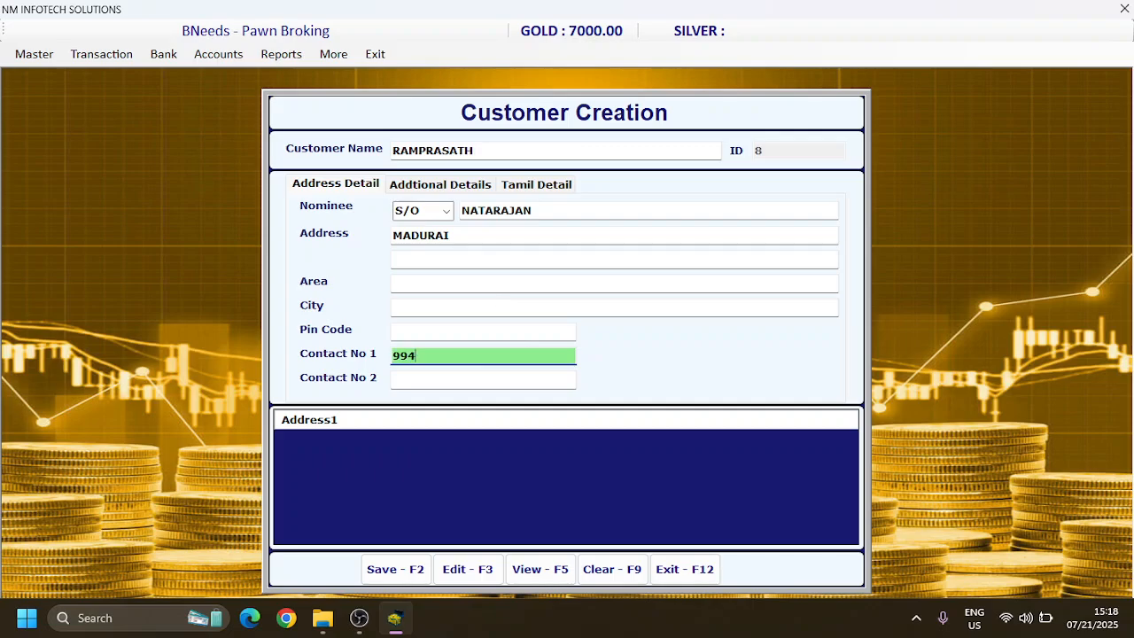
pyautogui.press('Return')
pyautogui.press('Return')
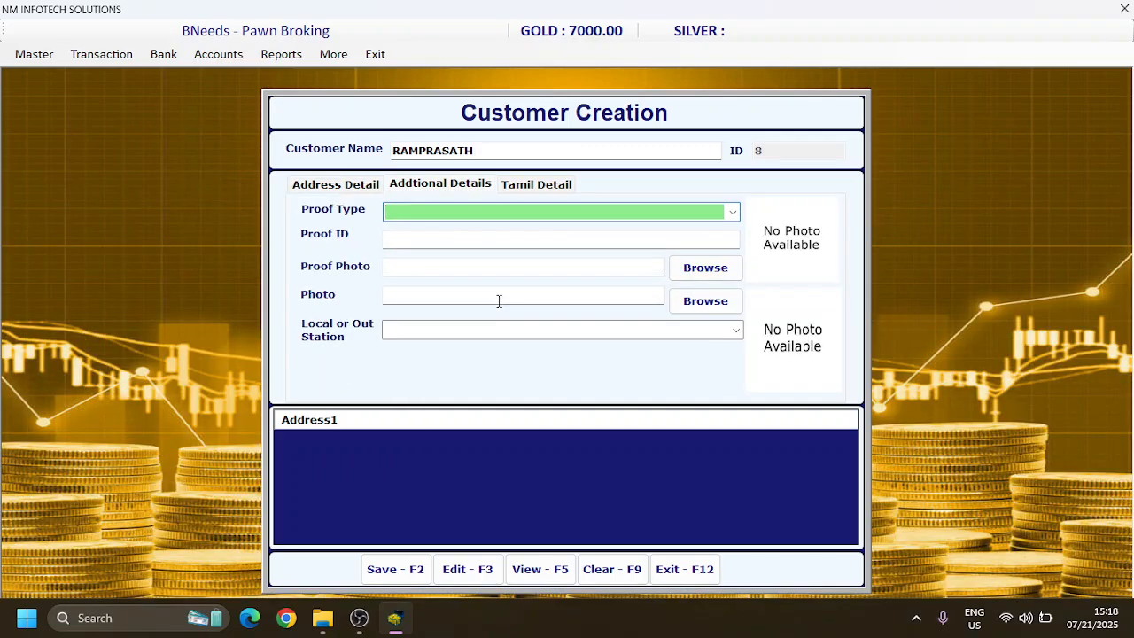
# Step: Set the customer's proof type to DL and enter the proof ID number
pyautogui.write('DL')
pyautogui.press('Return')
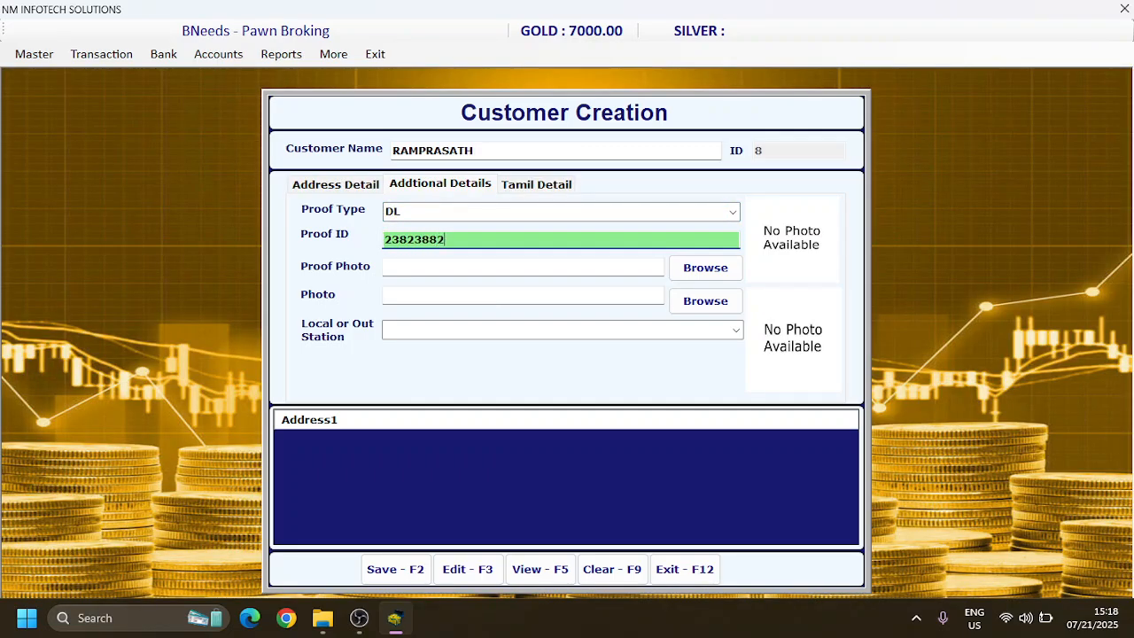
pyautogui.press('Return')
pyautogui.press('Return')
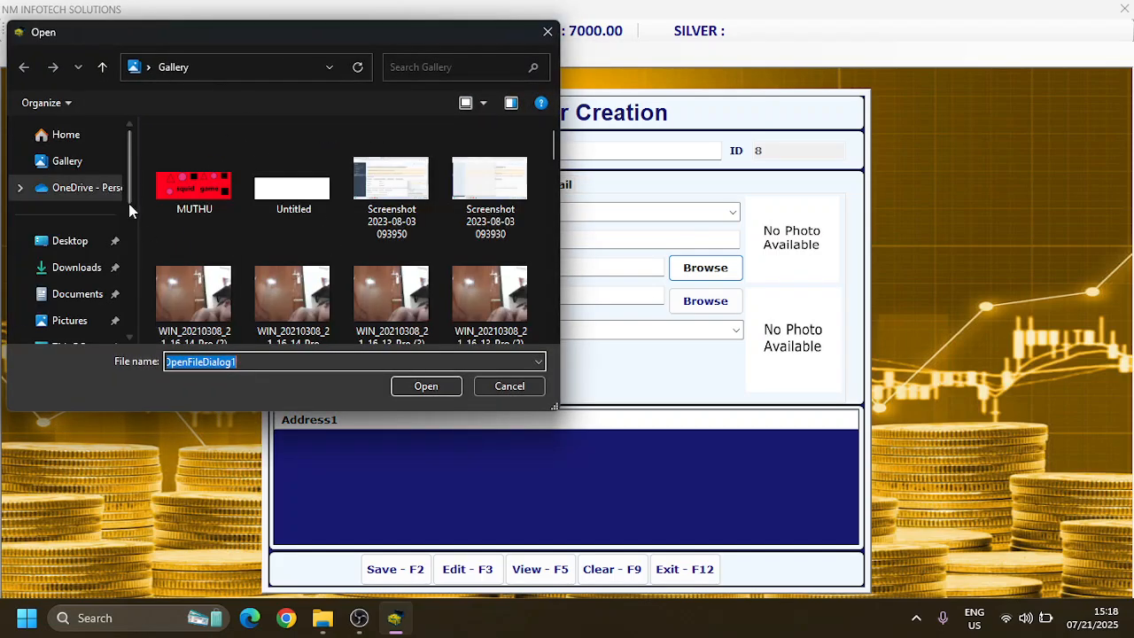
pyautogui.click(392, 197)
pyautogui.click(430, 388)
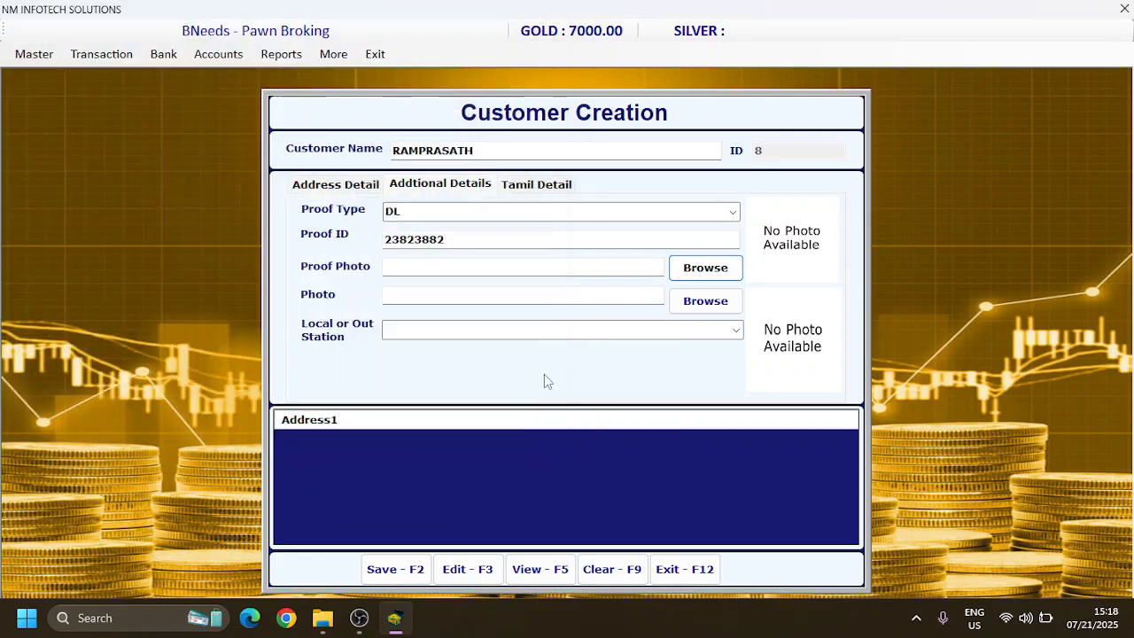
# Step: Attach the gallery image Screenshot (1) as the customer's photo
pyautogui.click(706, 302)
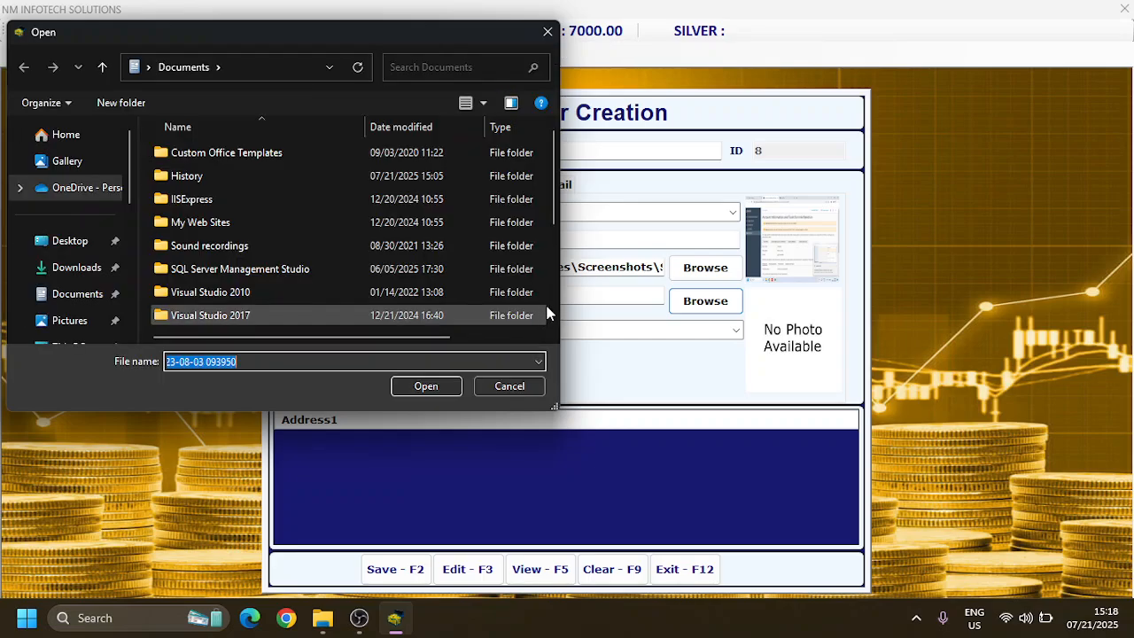
pyautogui.click(76, 240)
pyautogui.click(71, 161)
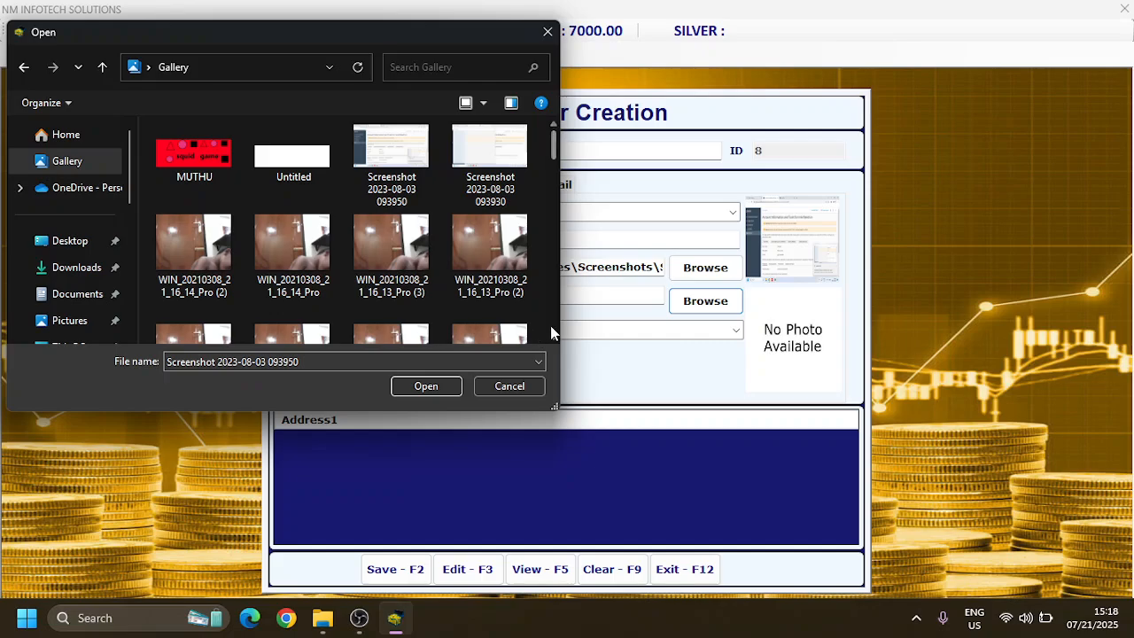
pyautogui.scroll(-15, 552, 326)
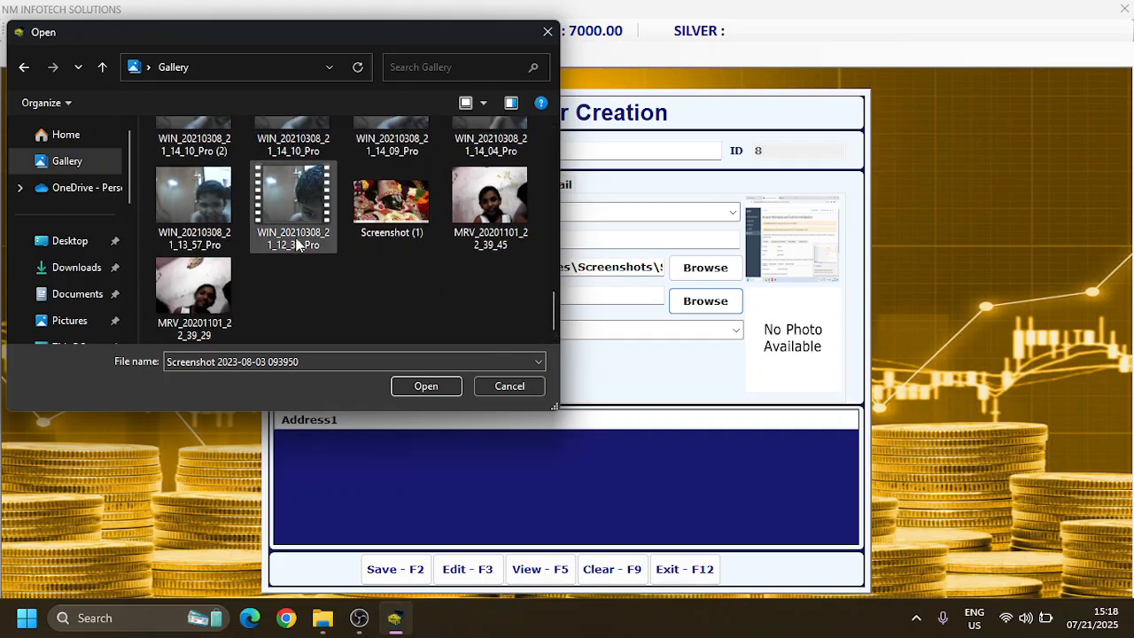
pyautogui.click(431, 211)
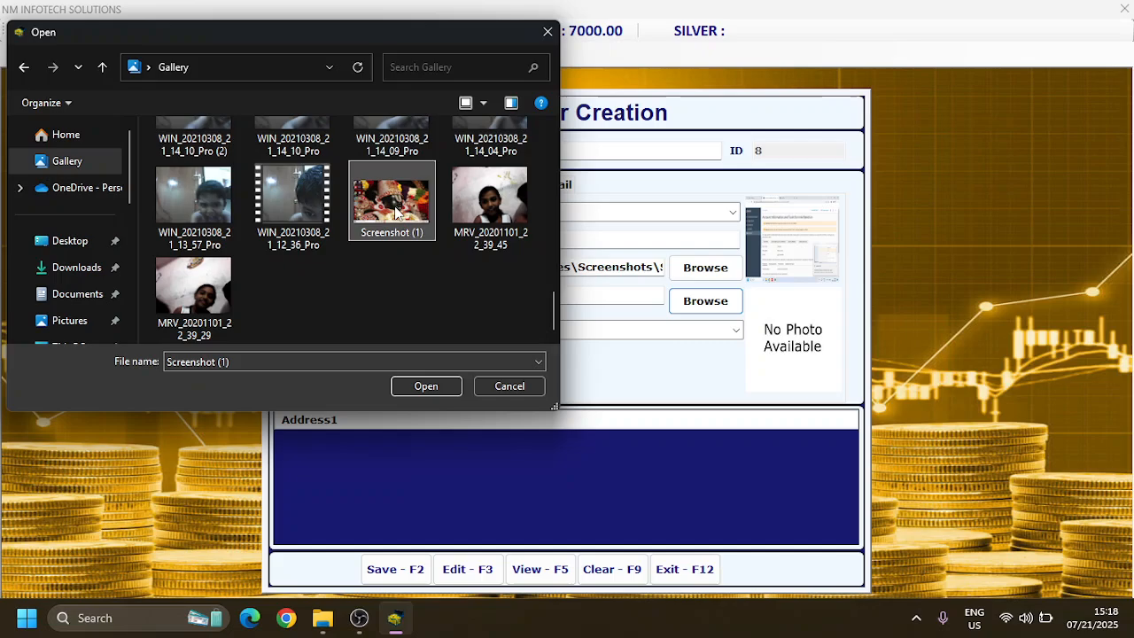
pyautogui.click(434, 387)
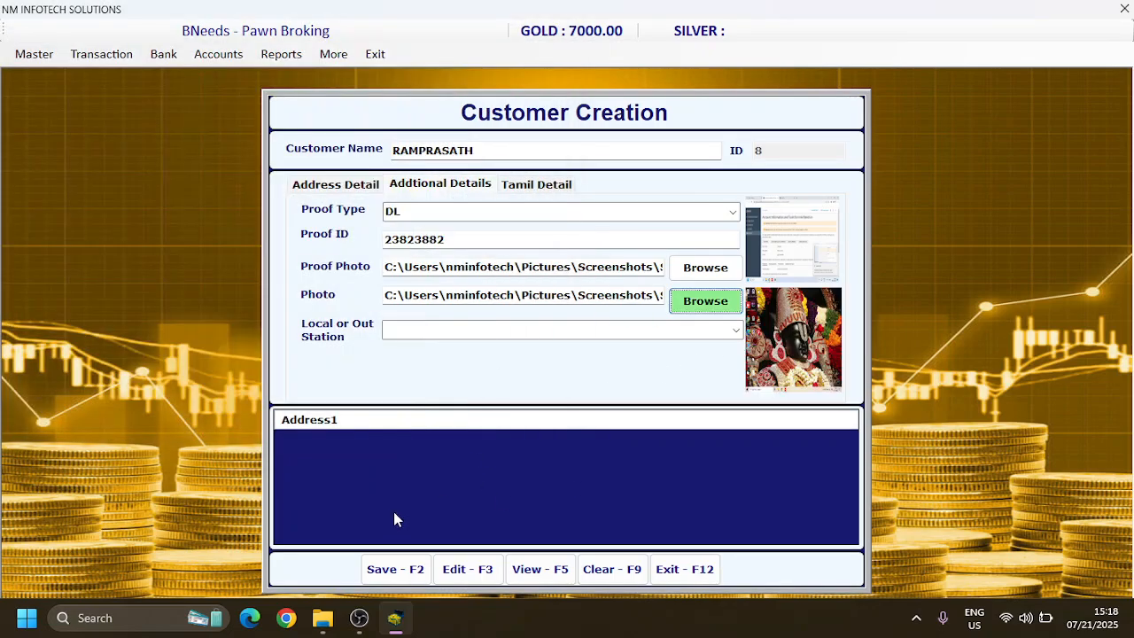
# Step: Save the customer record and close the customer creation form
pyautogui.click(379, 570)
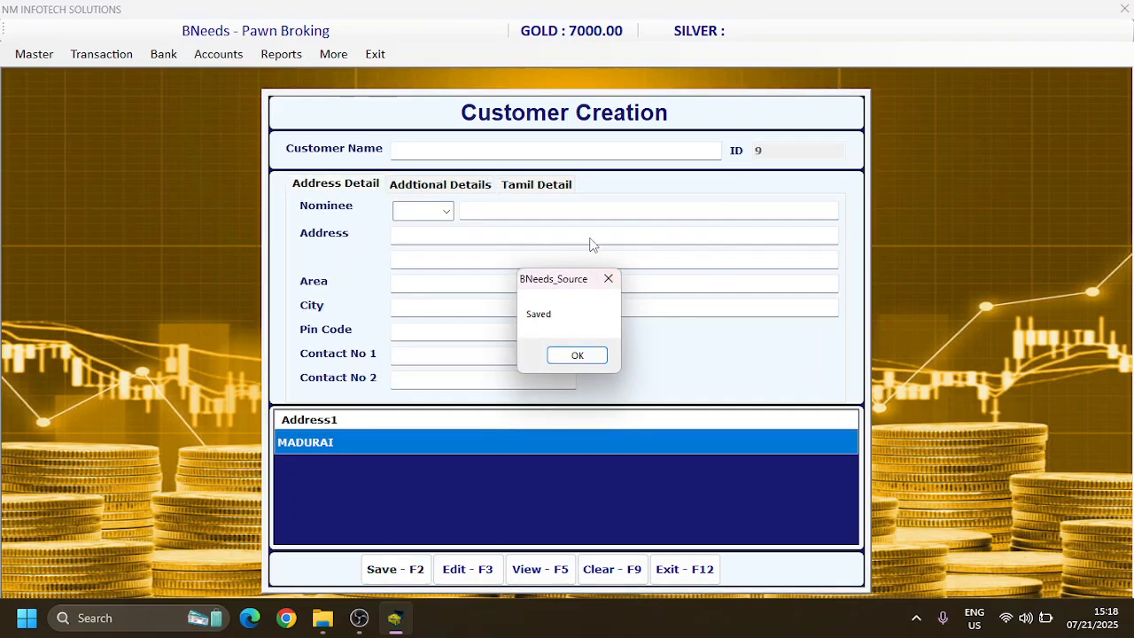
pyautogui.press('Return')
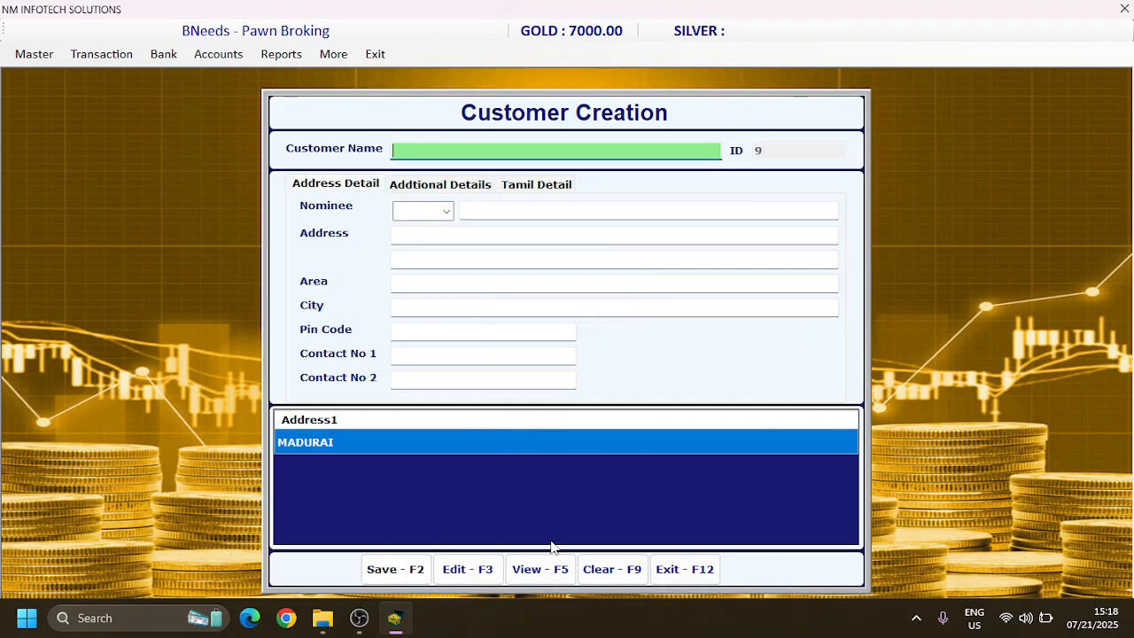
pyautogui.click(683, 571)
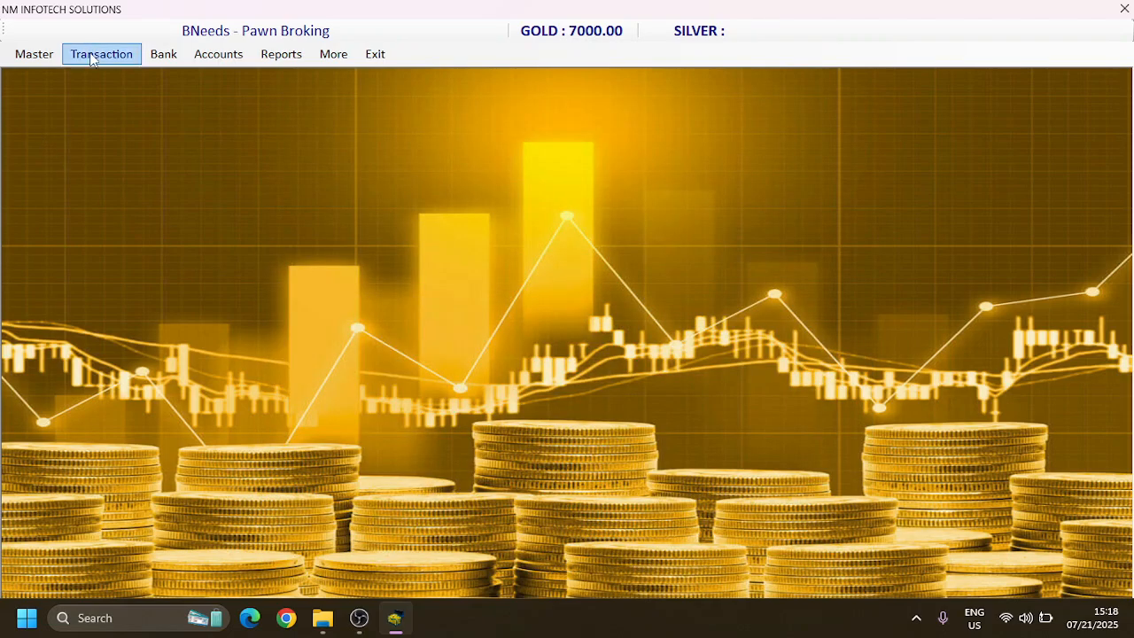
# Step: Open a new pledge entry and set its bill date to 03-07-2025, keeping the bill number and the calculated last date
pyautogui.click(91, 57)
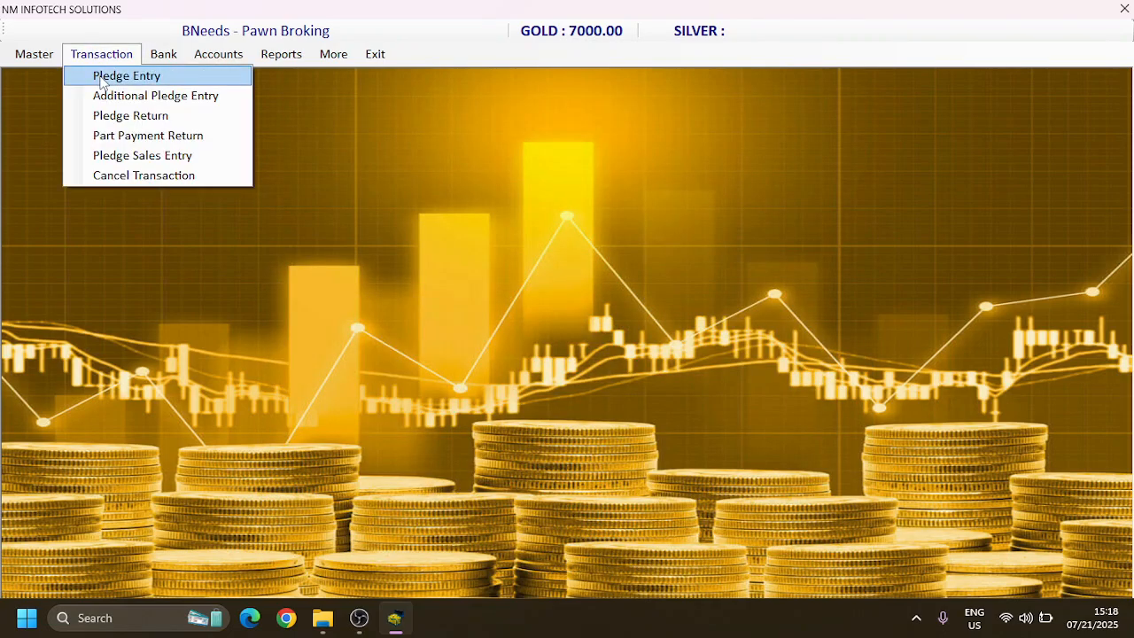
pyautogui.click(100, 79)
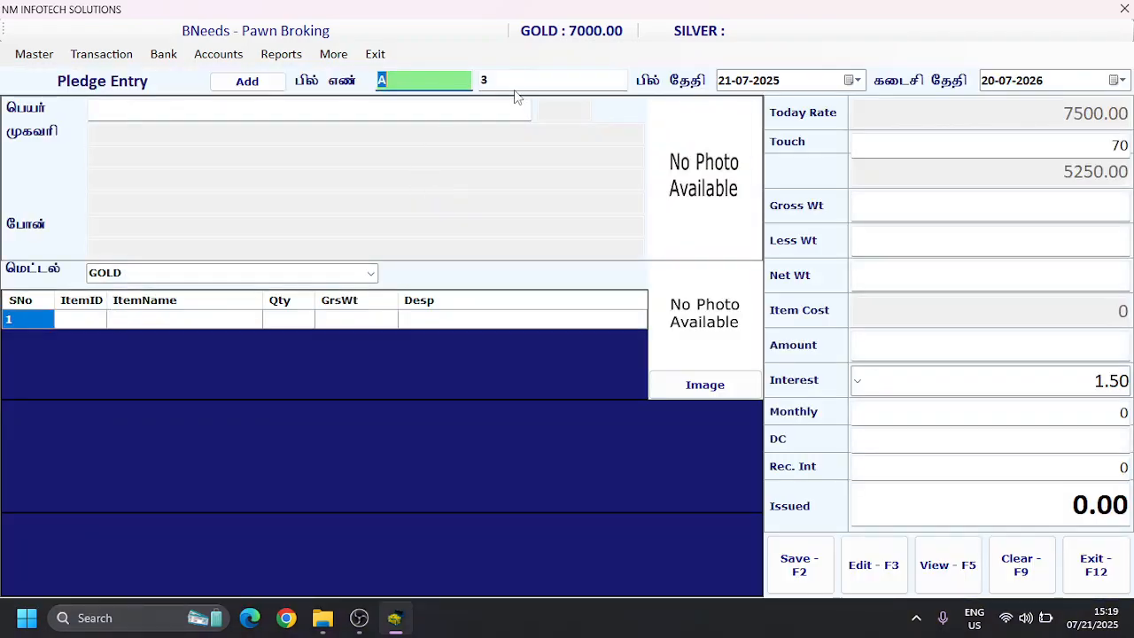
pyautogui.click(514, 86)
pyautogui.press('Return')
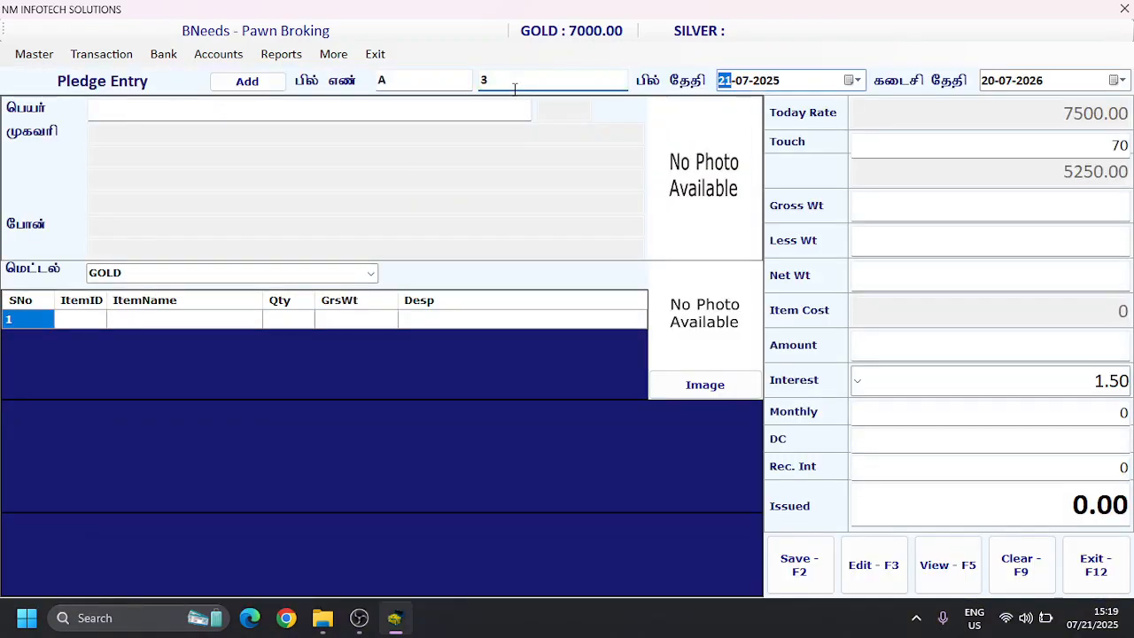
pyautogui.write('01')
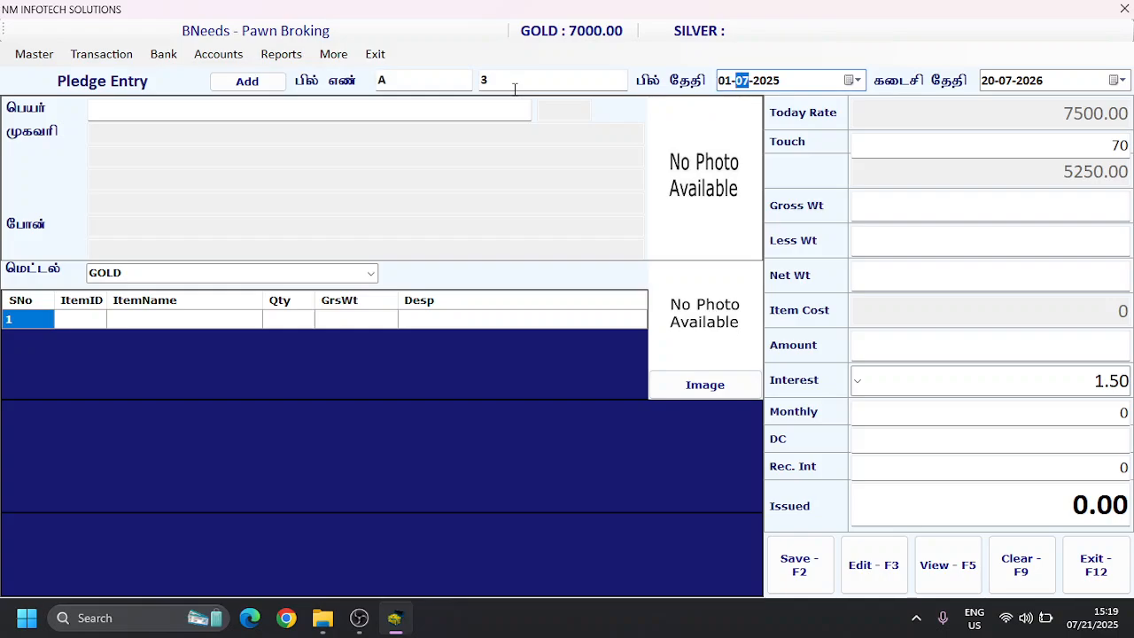
pyautogui.press('Return')
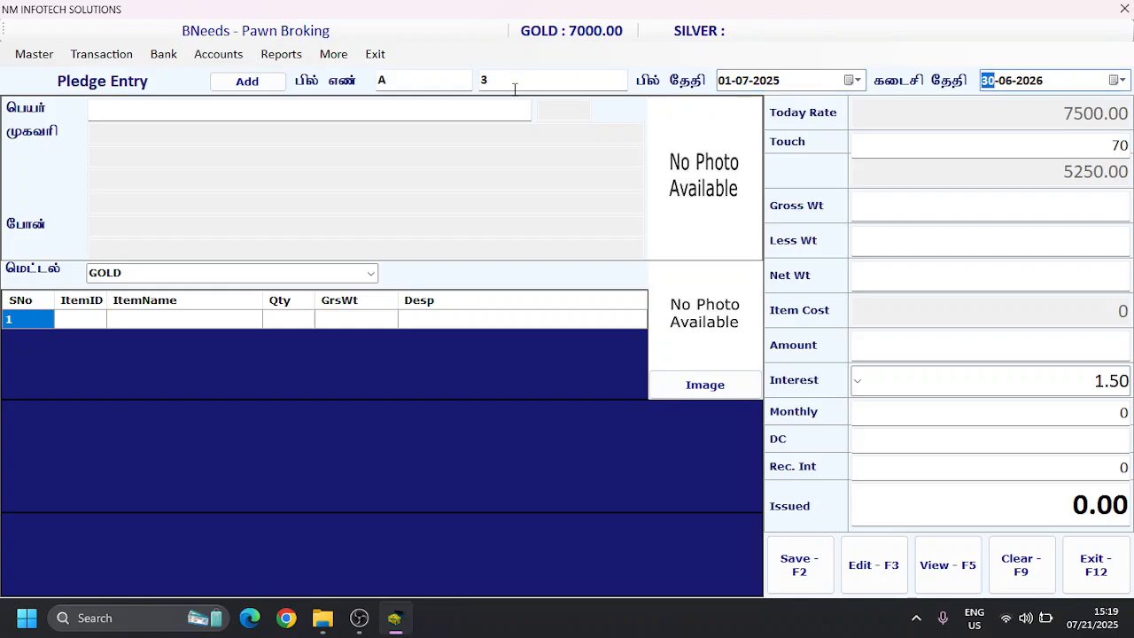
pyautogui.click(728, 85)
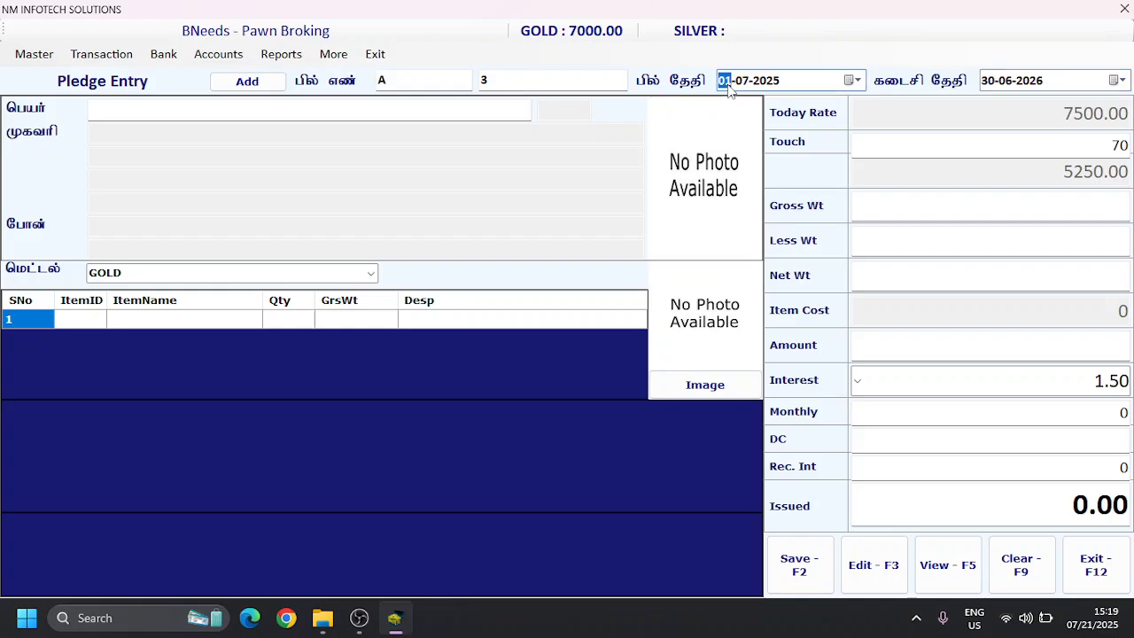
pyautogui.write('03')
pyautogui.press('Return')
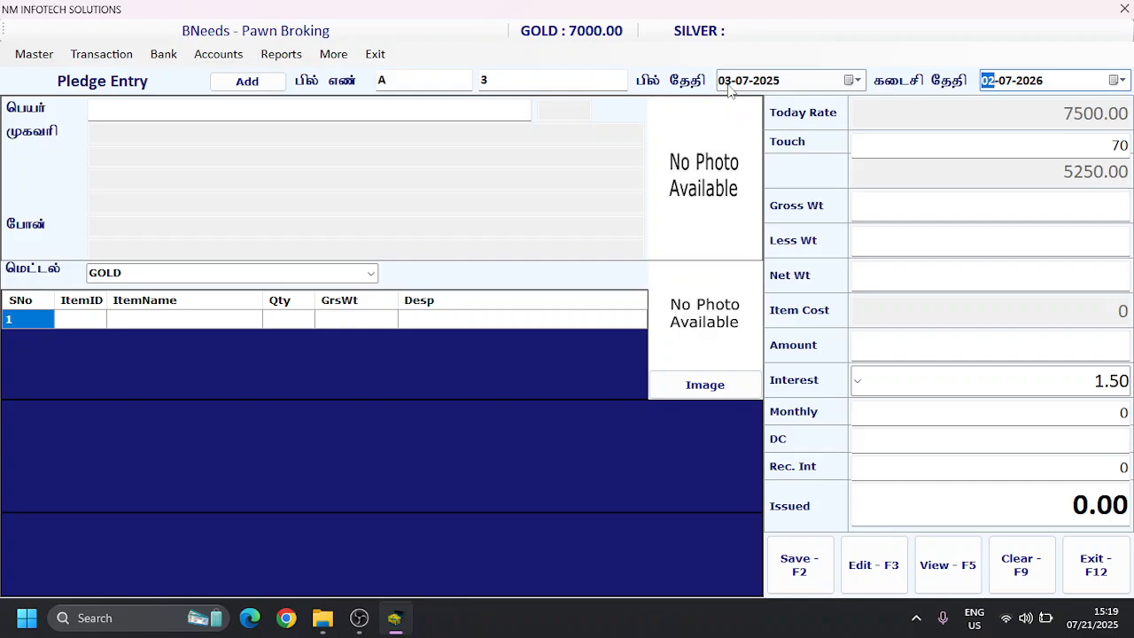
pyautogui.press('Return')
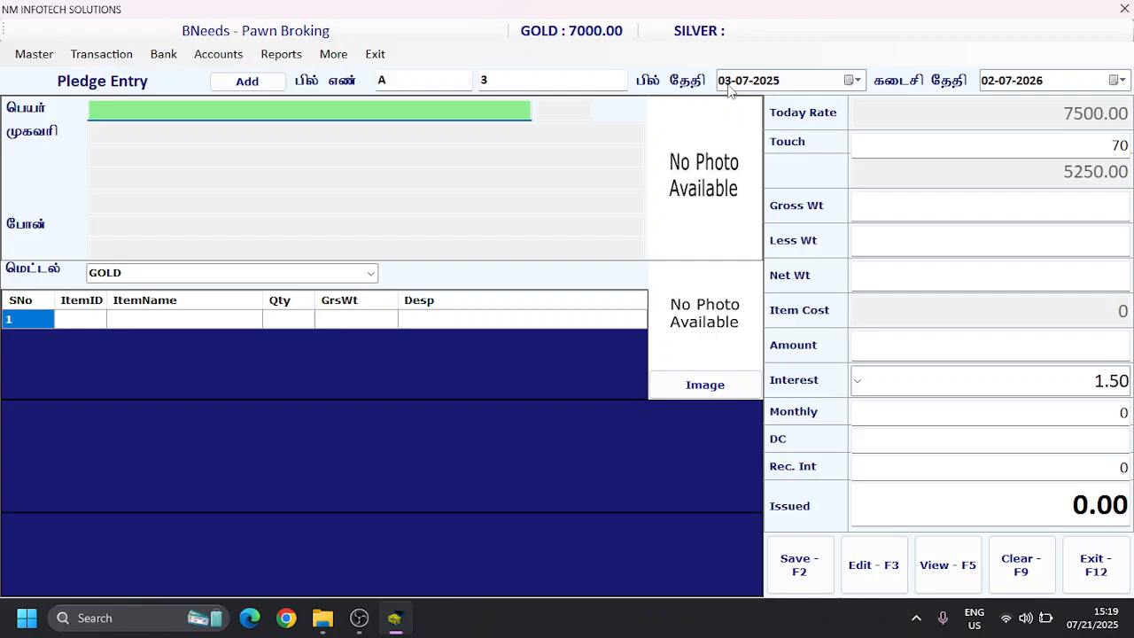
# Step: Select the existing customer whose name starts with R for the pledge and keep GOLD as the metal
pyautogui.write('R')
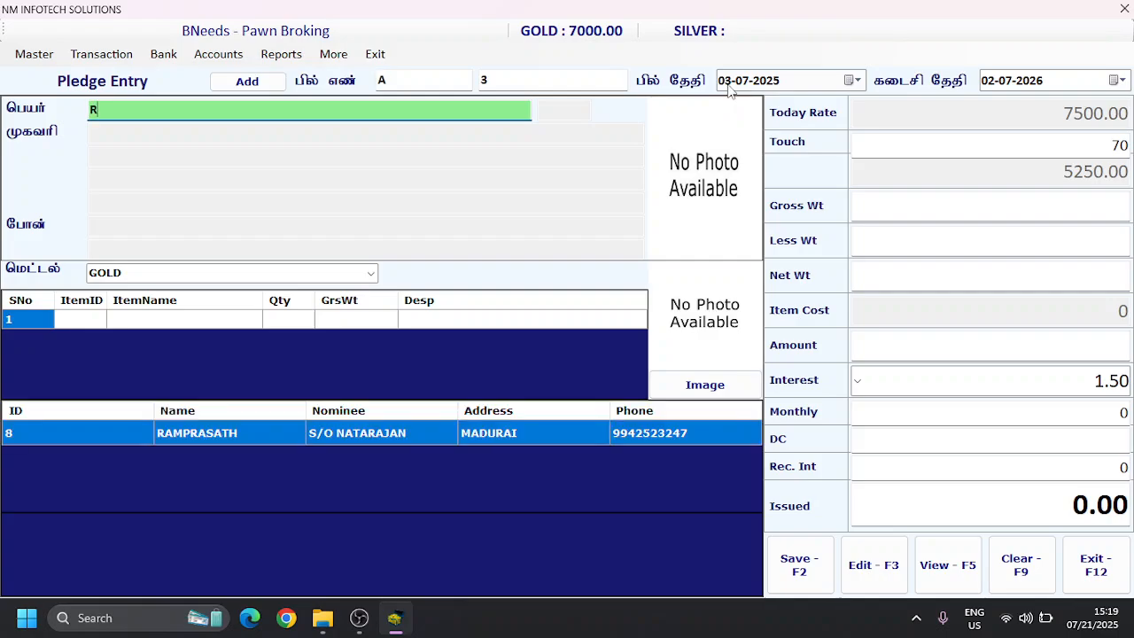
pyautogui.press('Down')
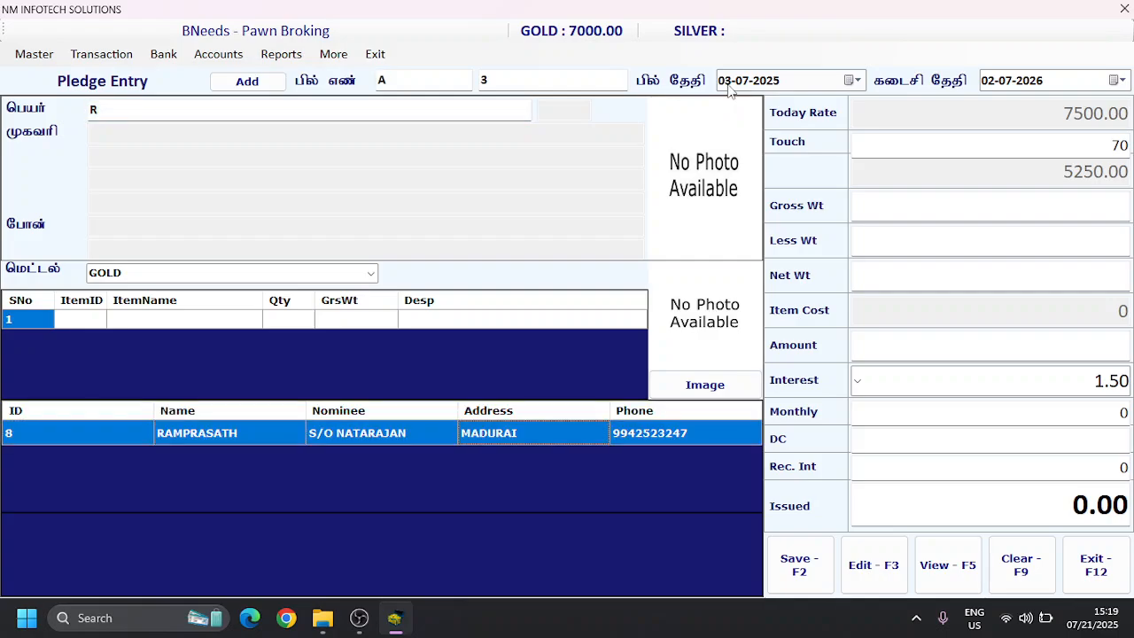
pyautogui.press('Return')
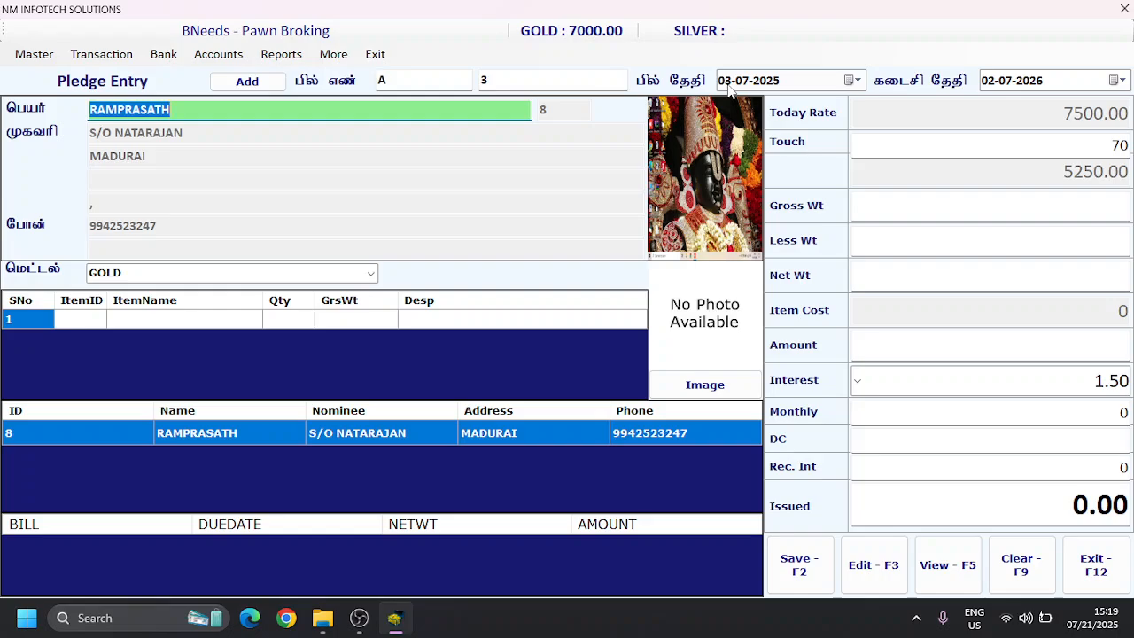
pyautogui.press('Return')
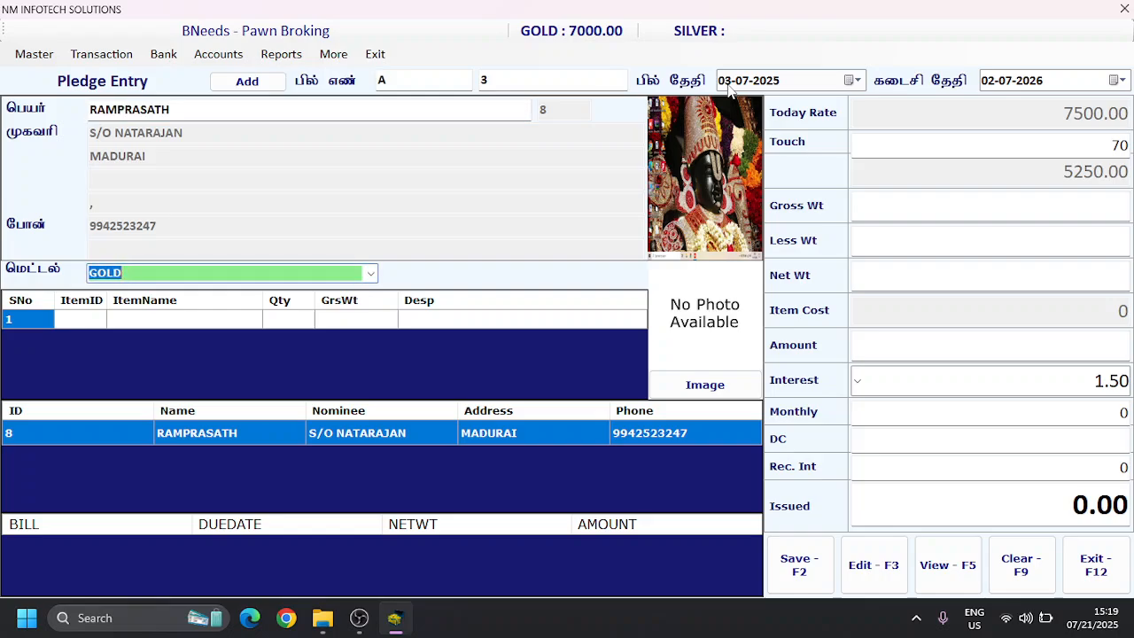
pyautogui.press('Return')
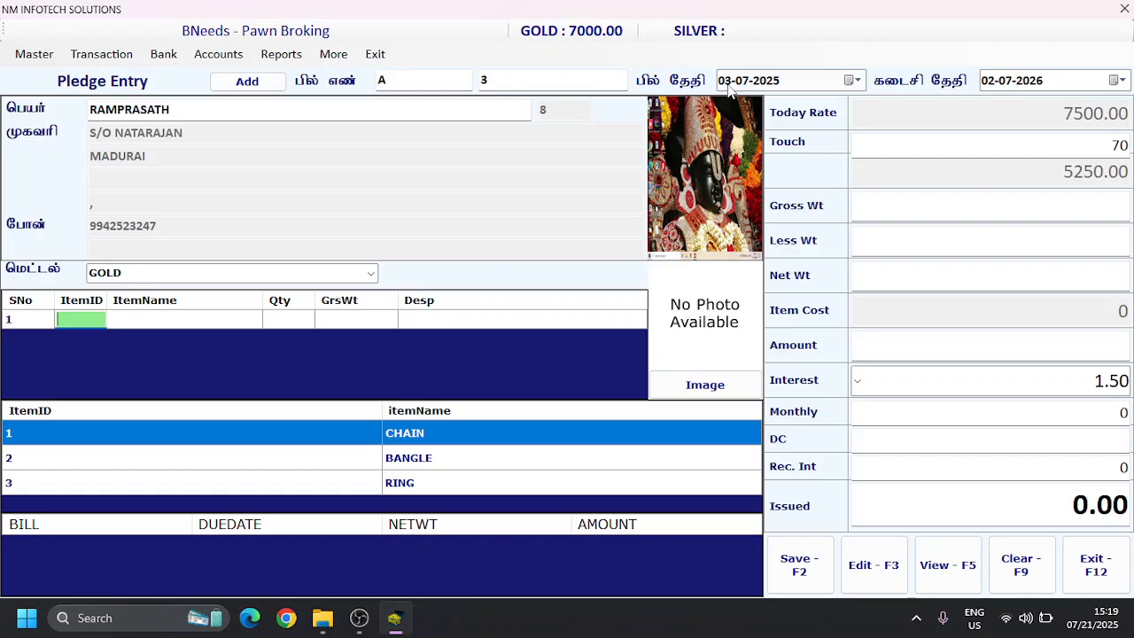
pyautogui.write('RIN')
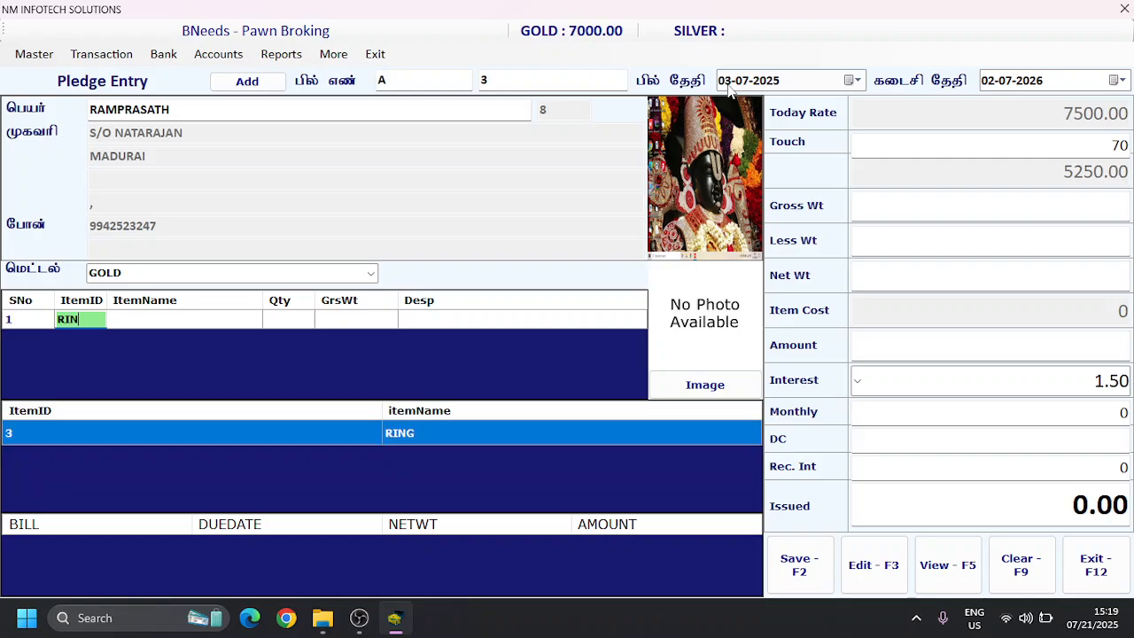
pyautogui.press('BackSpace')
pyautogui.press('BackSpace')
pyautogui.press('BackSpace')
# Step: Add CHAIN as the first pledged item with quantity 2 and gross weight 25.300
pyautogui.write('C')
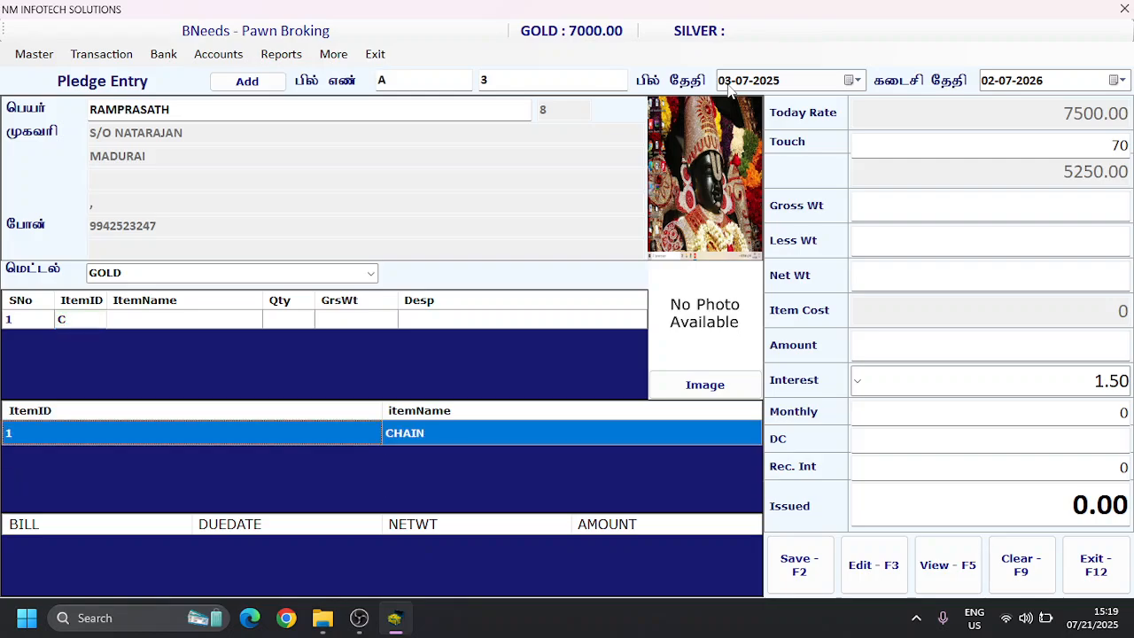
pyautogui.press('Return')
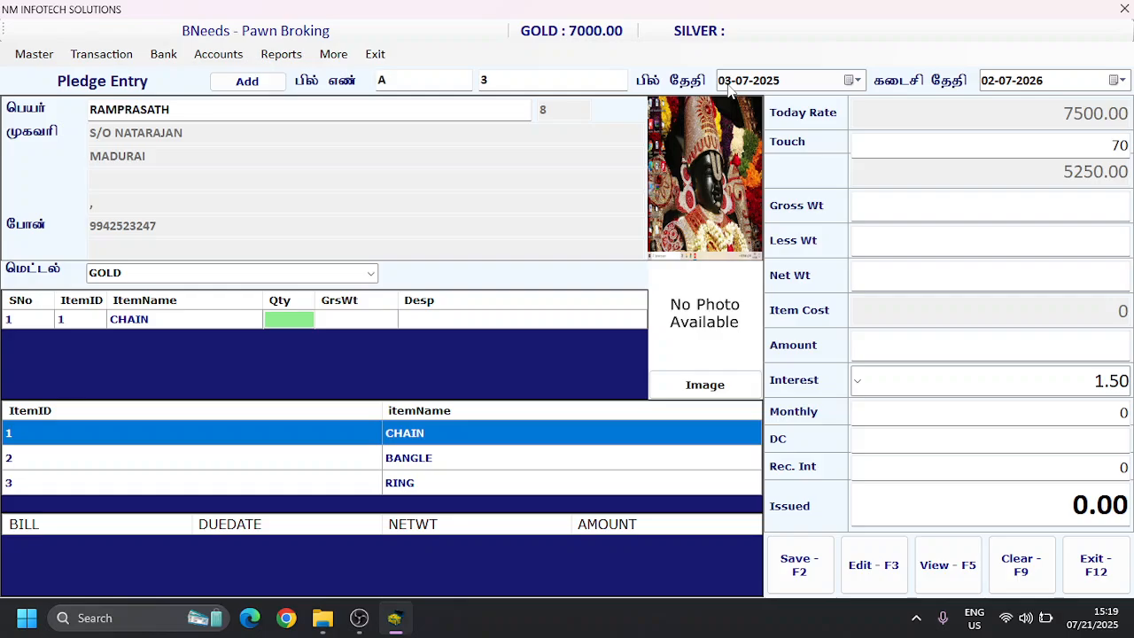
pyautogui.write('2')
pyautogui.press('Return')
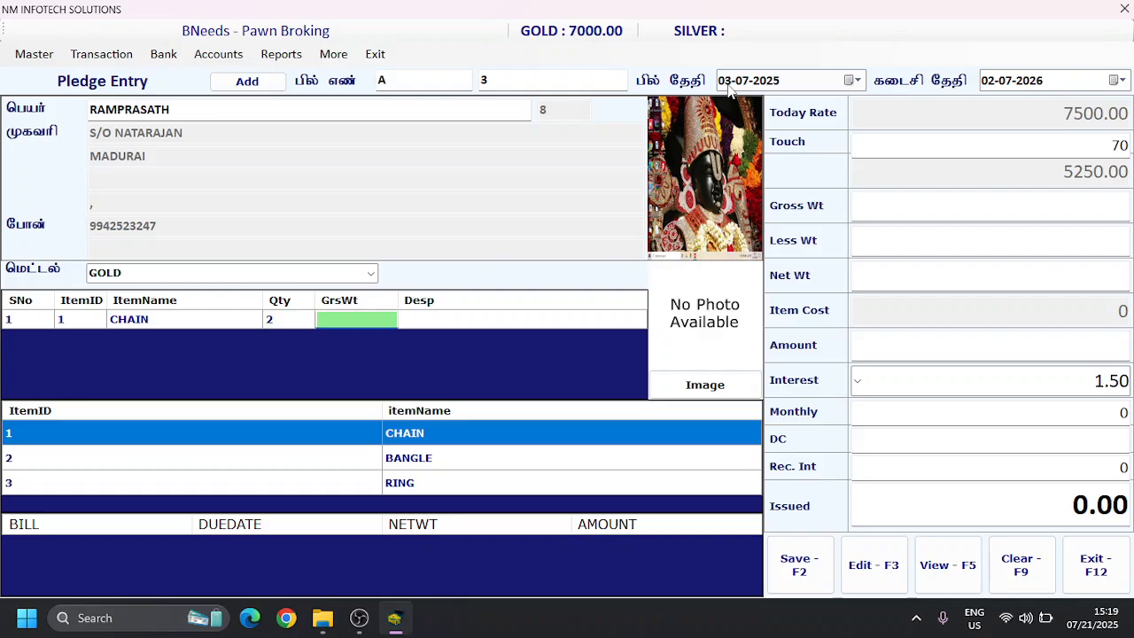
pyautogui.write('25.300')
pyautogui.press('Return')
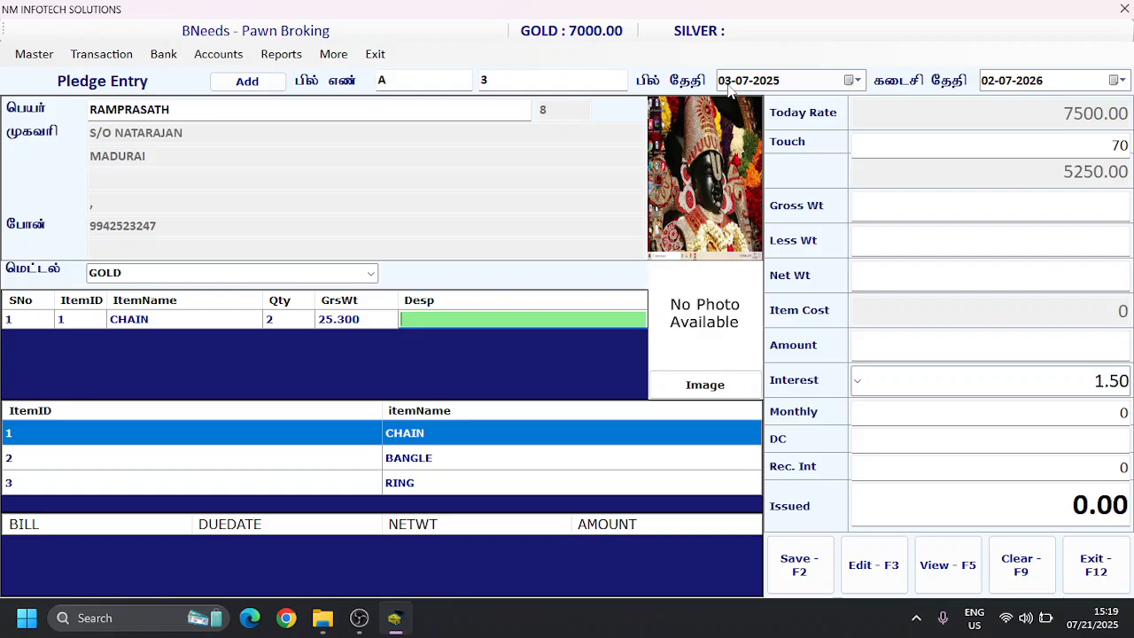
# Step: Enter "STUD, 916" as the chain's description
pyautogui.write('STUD, 916')
pyautogui.press('Return')
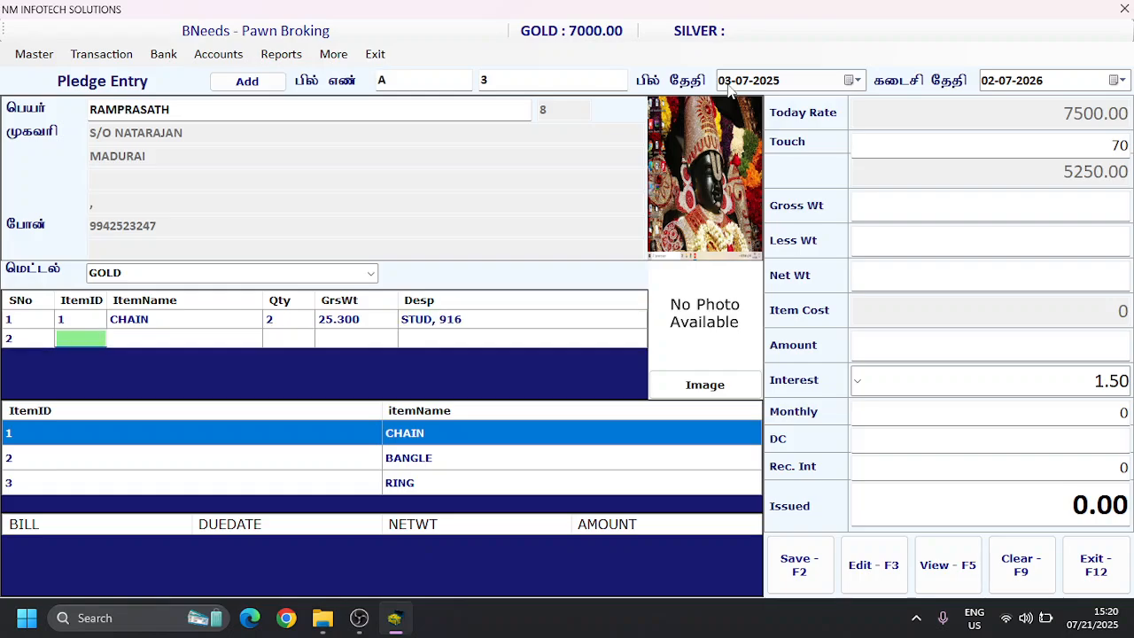
# Step: Add BANGLE as the second pledged item with quantity 1, gross weight 5 and description 916
pyautogui.write('2')
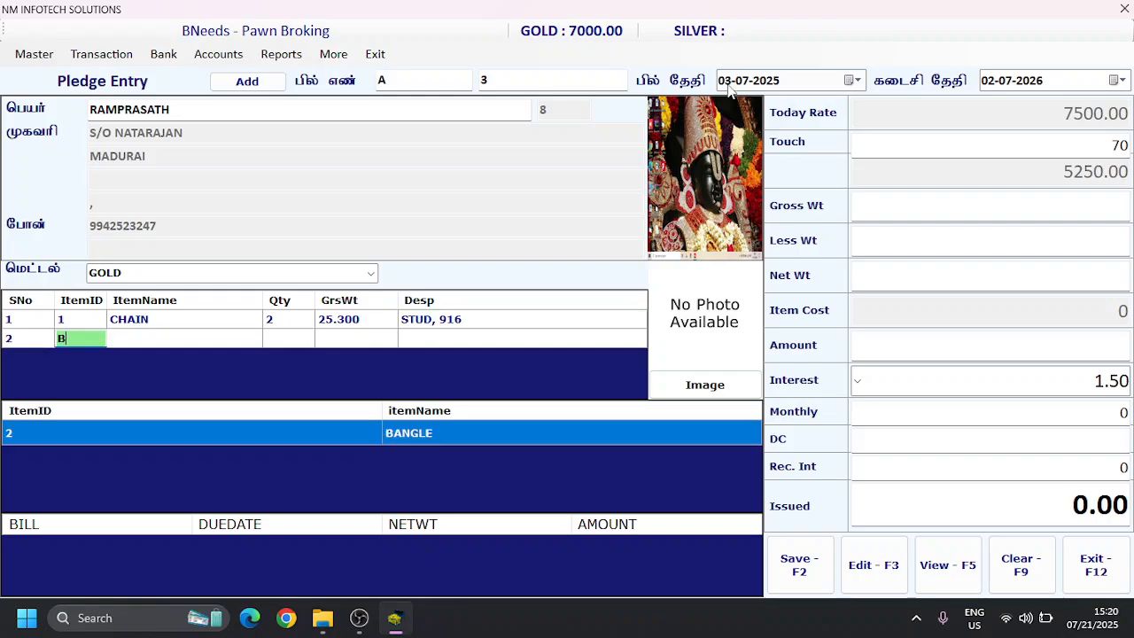
pyautogui.press('Return')
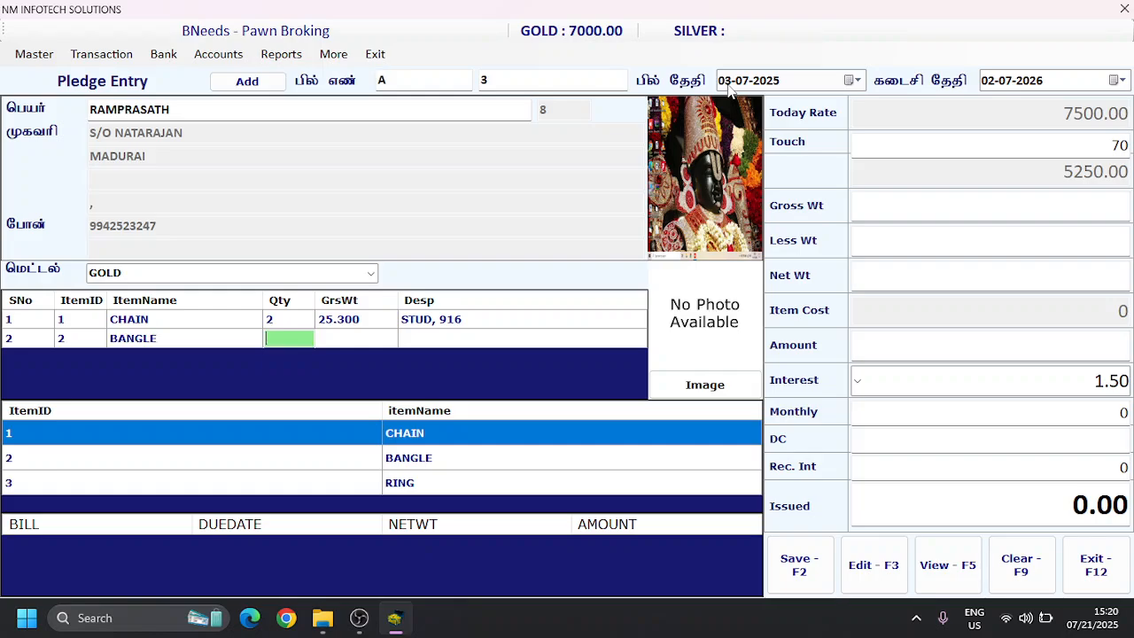
pyautogui.write('1')
pyautogui.press('Return')
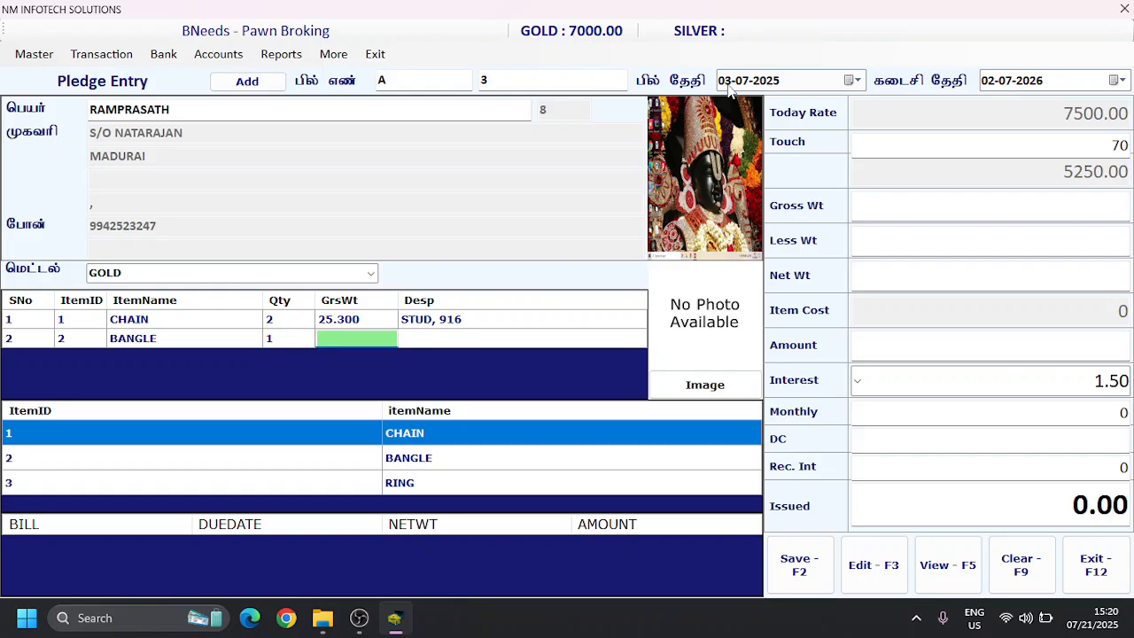
pyautogui.write('5')
pyautogui.press('Return')
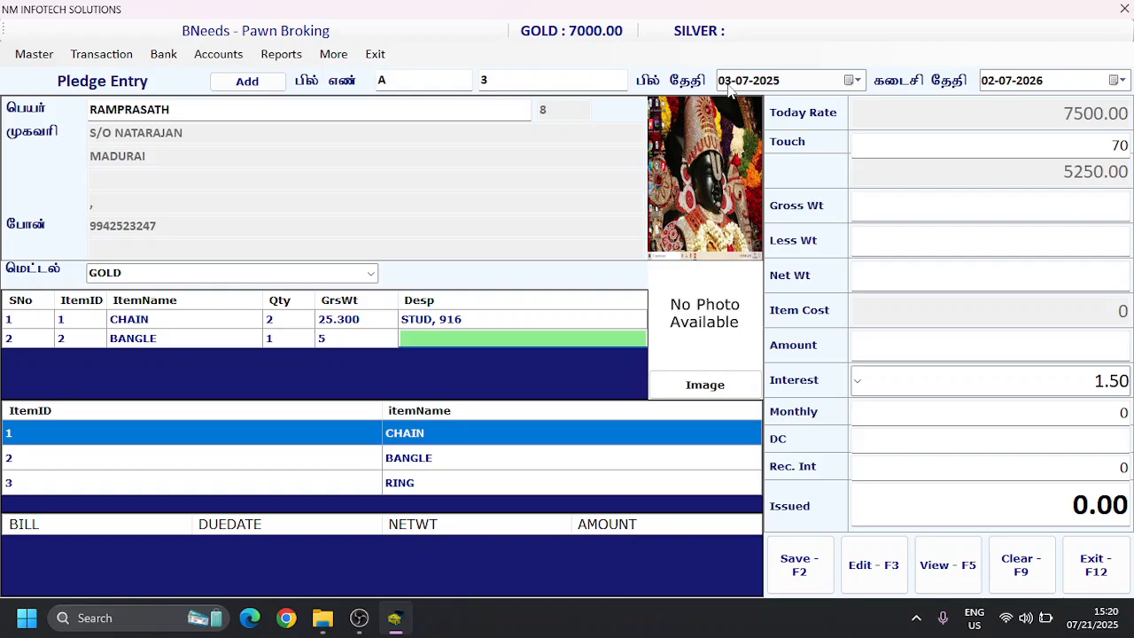
pyautogui.write('916')
pyautogui.press('Return')
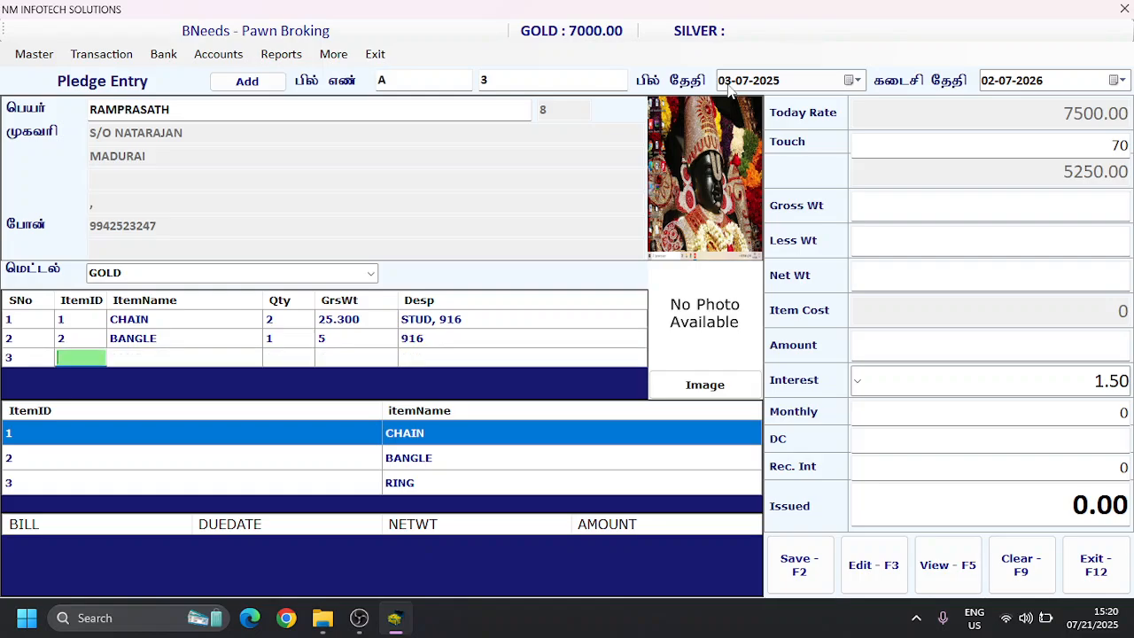
# Step: Attach the gallery image MRV_20201101_22_39_45 as the pledged items' photo and finish the item list
pyautogui.click(710, 386)
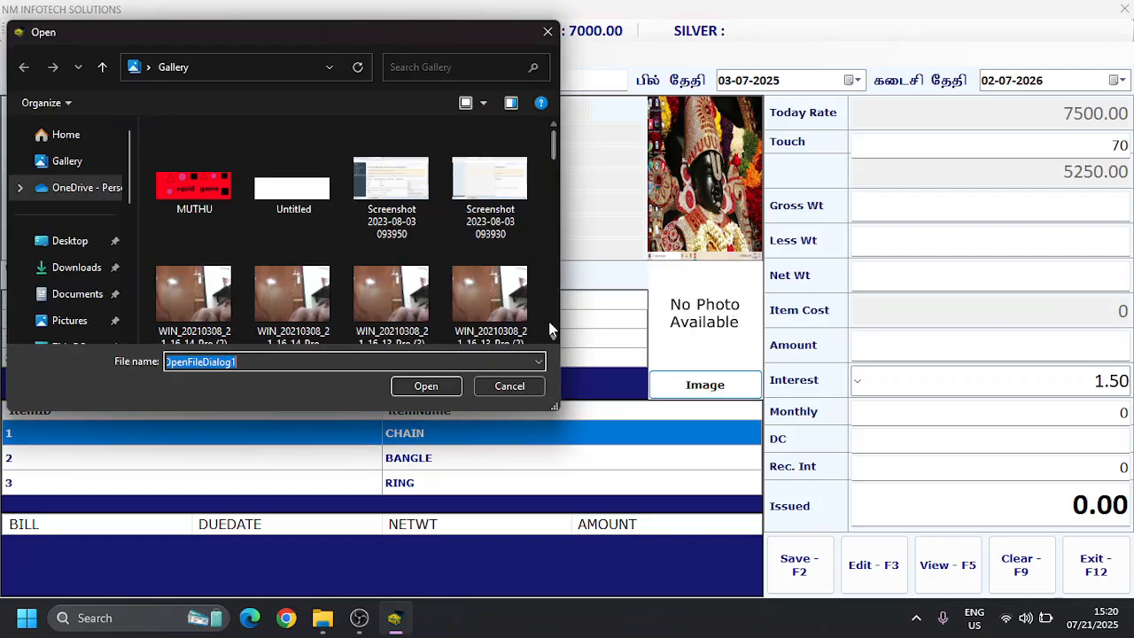
pyautogui.scroll(-10, 548, 329)
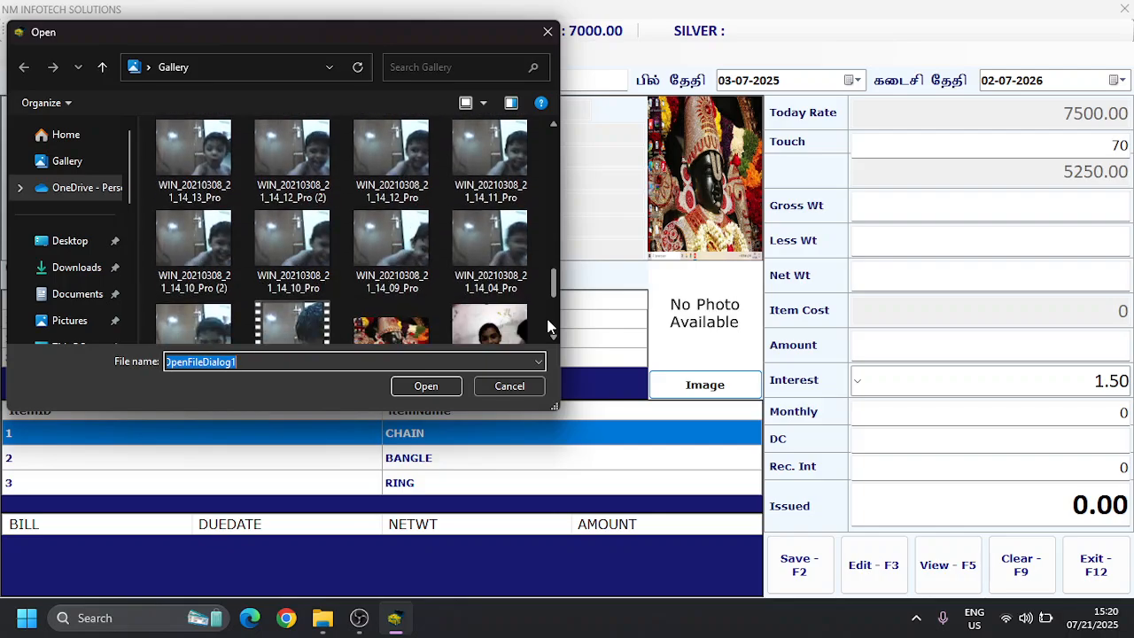
pyautogui.scroll(-3, 548, 329)
pyautogui.click(480, 225)
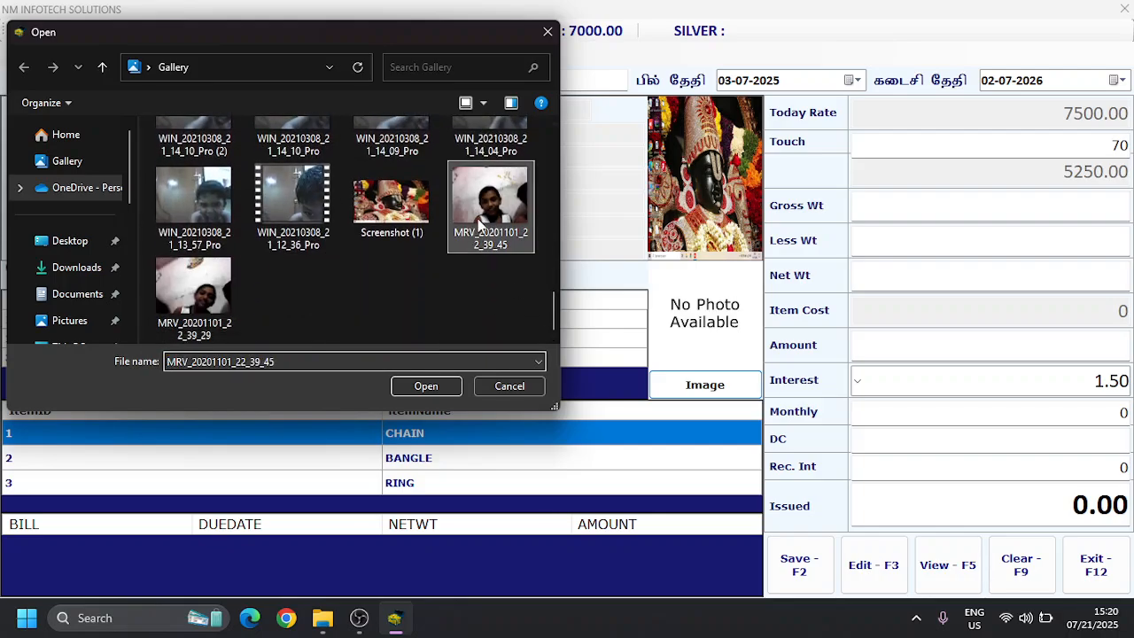
pyautogui.click(425, 388)
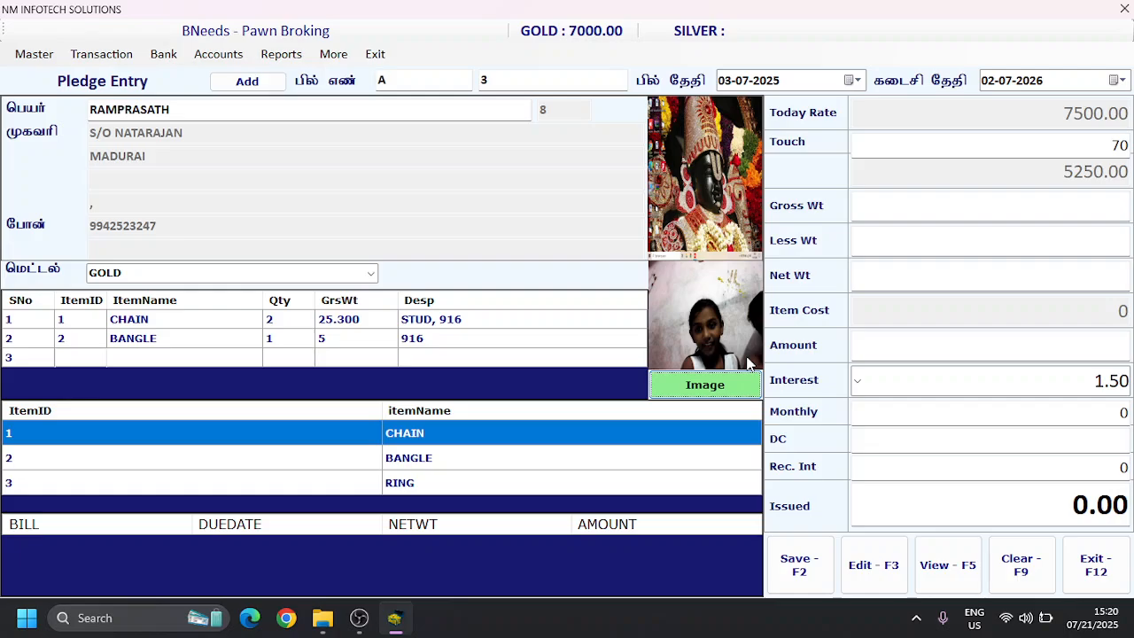
pyautogui.click(93, 357)
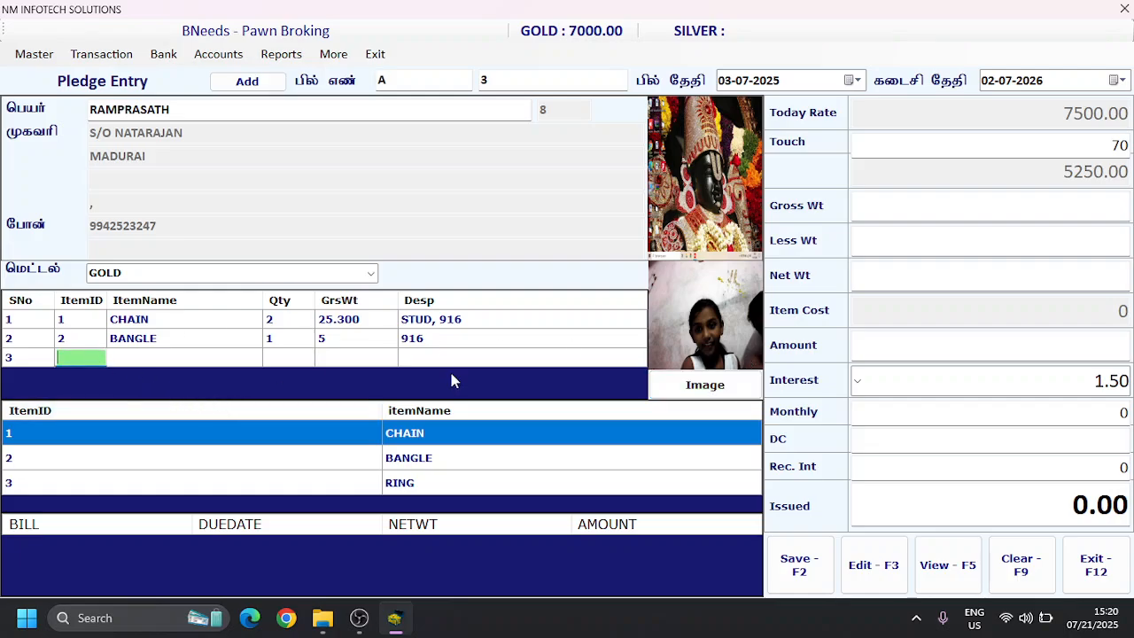
pyautogui.press('Return')
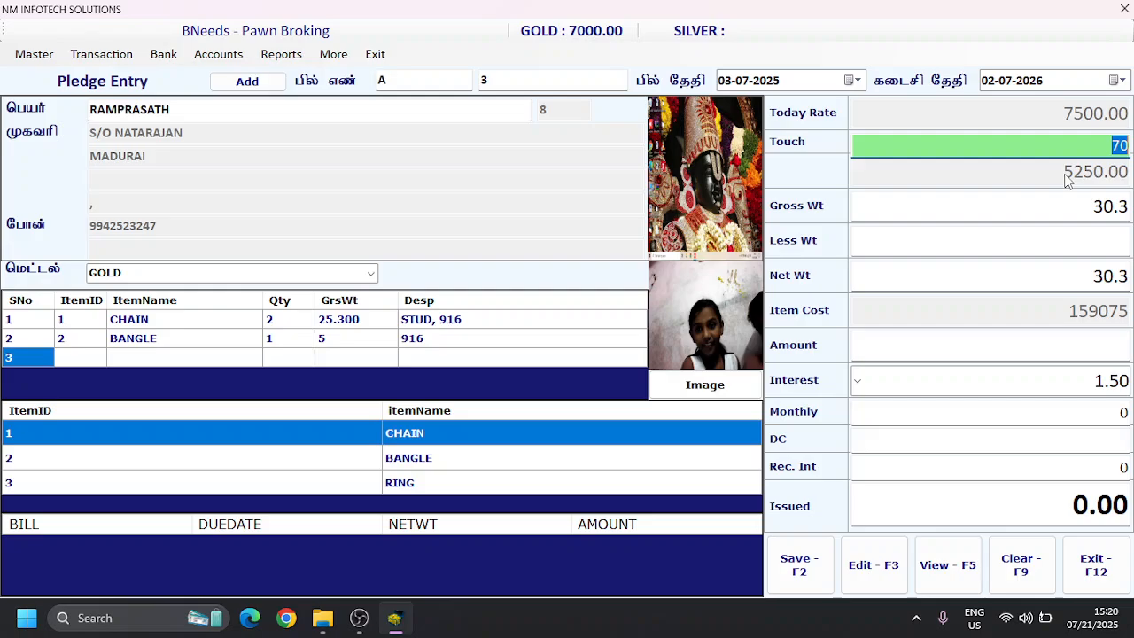
# Step: Try a touch value of 80 for the pledge and set it back to 70
pyautogui.write('80')
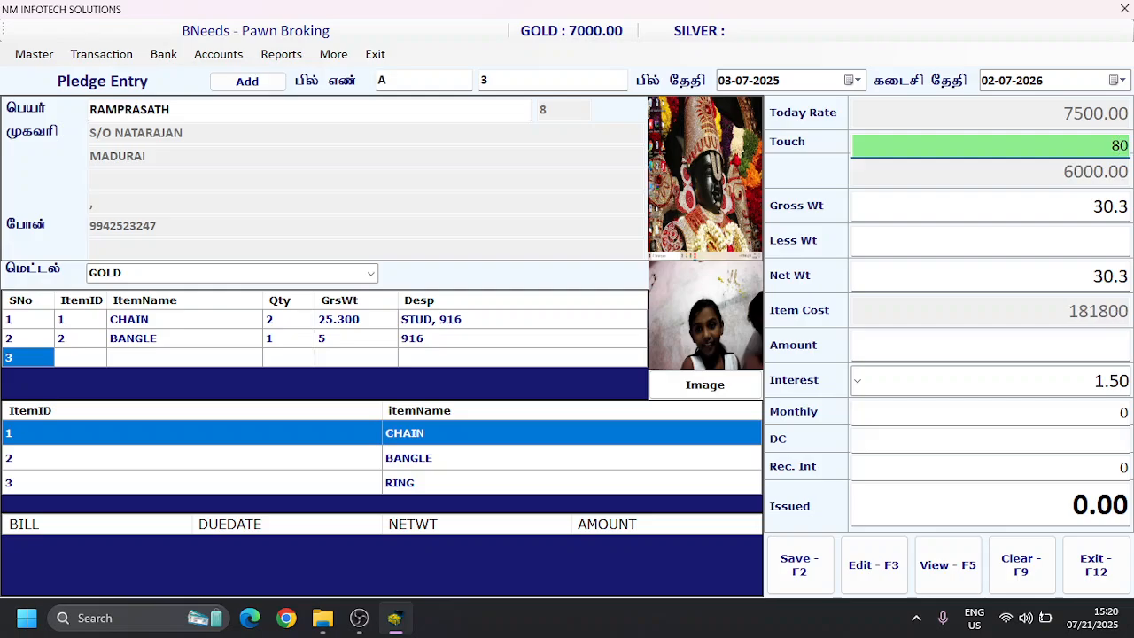
pyautogui.press('BackSpace')
pyautogui.press('BackSpace')
pyautogui.write('70')
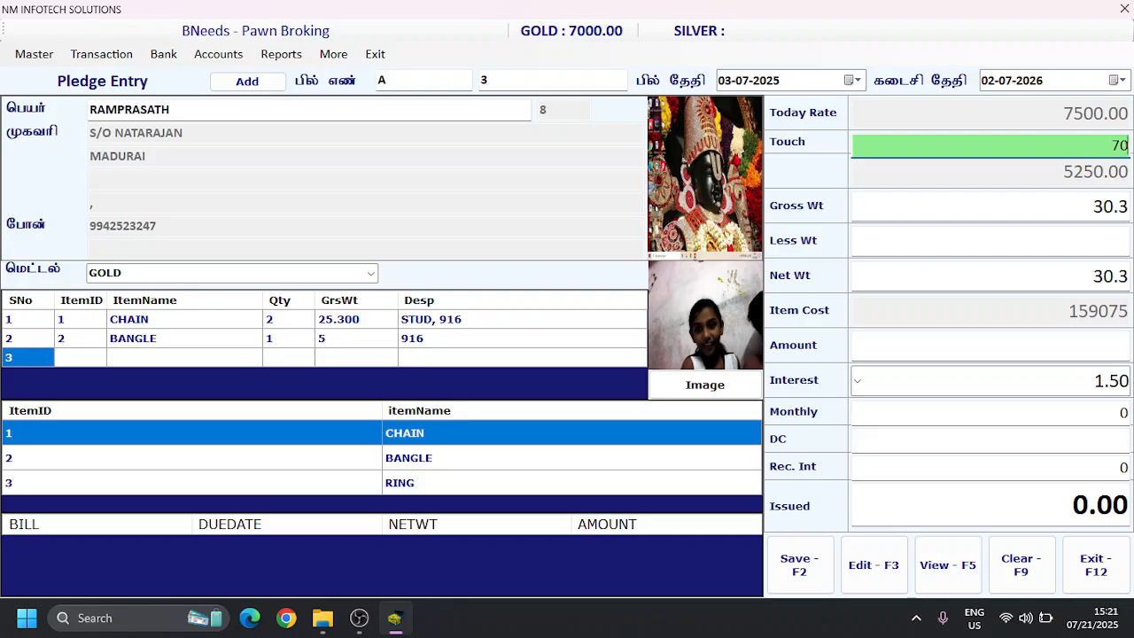
# Step: Accept the touch and gross weight and set the pledge's less weight to 2
pyautogui.press('Return')
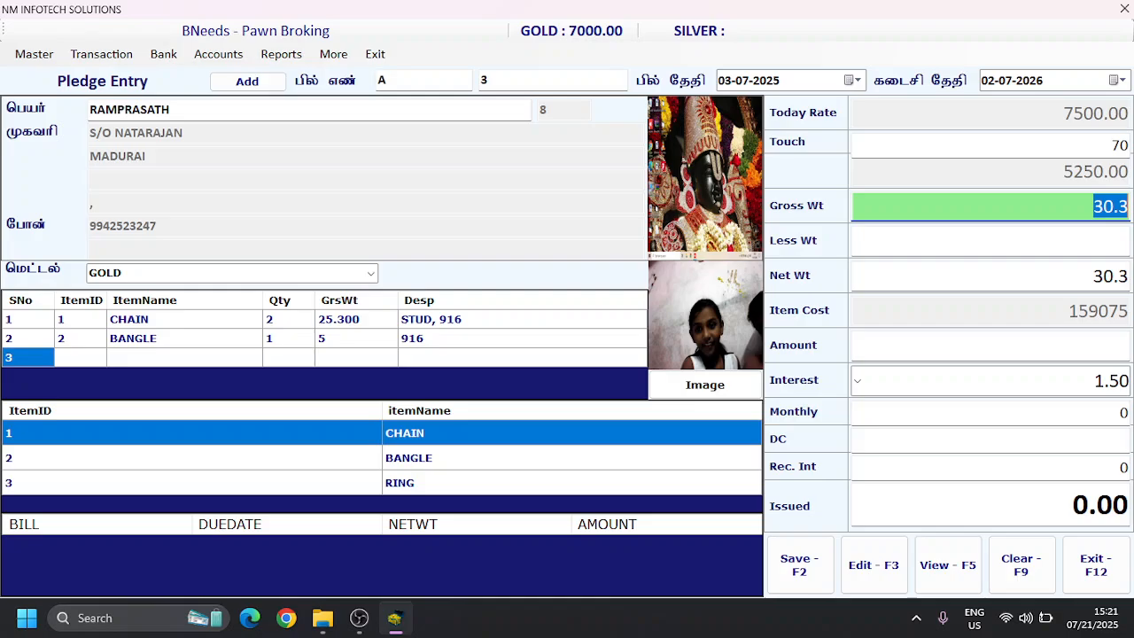
pyautogui.press('Return')
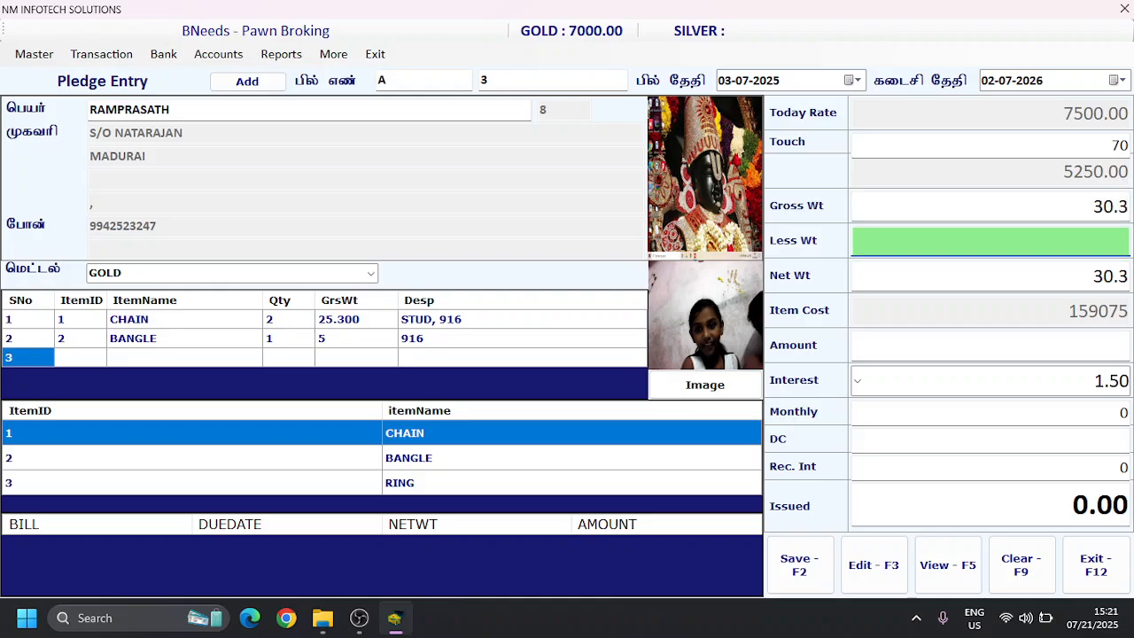
pyautogui.write('1')
pyautogui.press('BackSpace')
pyautogui.write('0')
pyautogui.press('BackSpace')
pyautogui.write('2')
pyautogui.press('Return')
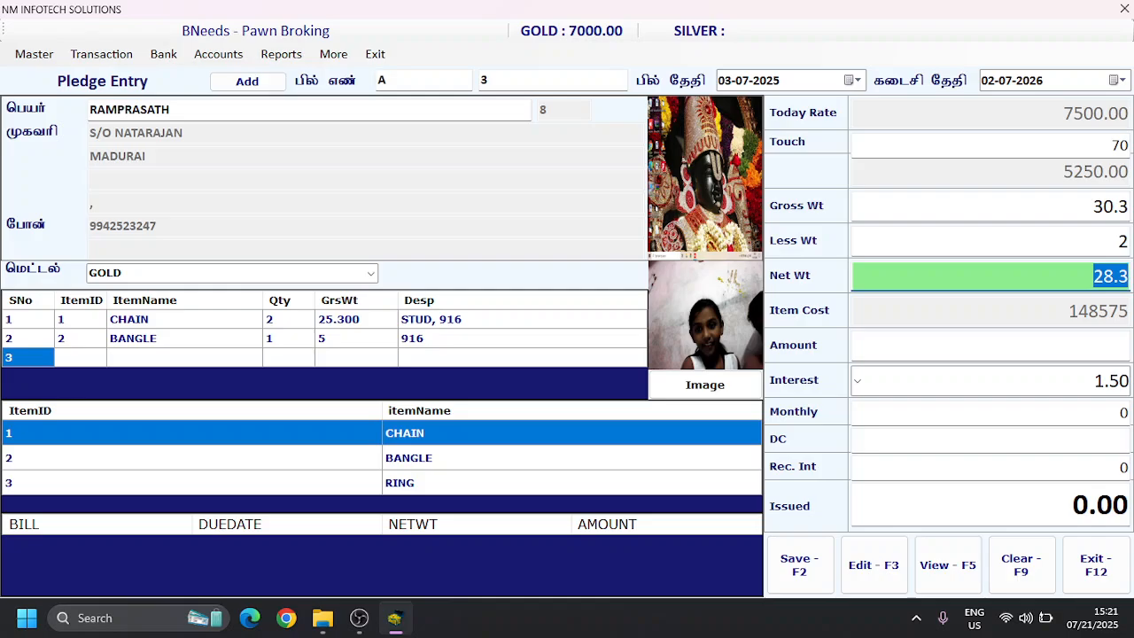
# Step: Accept the net weight and try a loan amount of 150000 for the pledge
pyautogui.press('Return')
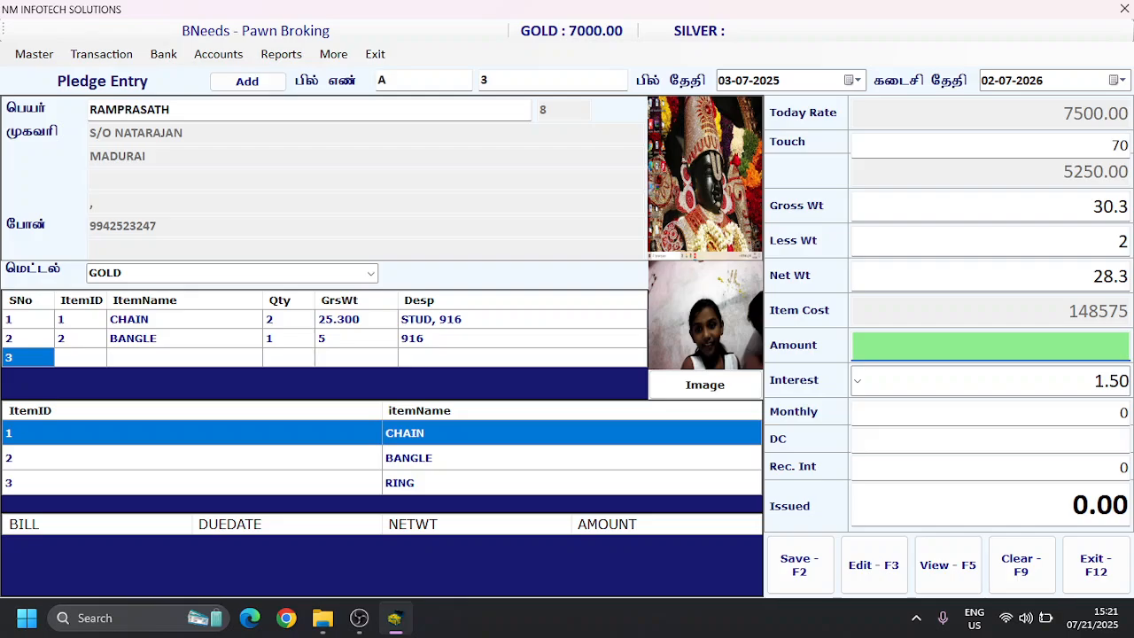
pyautogui.write('140000')
pyautogui.press('BackSpace')
pyautogui.press('BackSpace')
pyautogui.press('BackSpace')
pyautogui.press('BackSpace')
pyautogui.press('BackSpace')
pyautogui.press('BackSpace')
pyautogui.write('150000')
pyautogui.doubleClick(1084, 347)
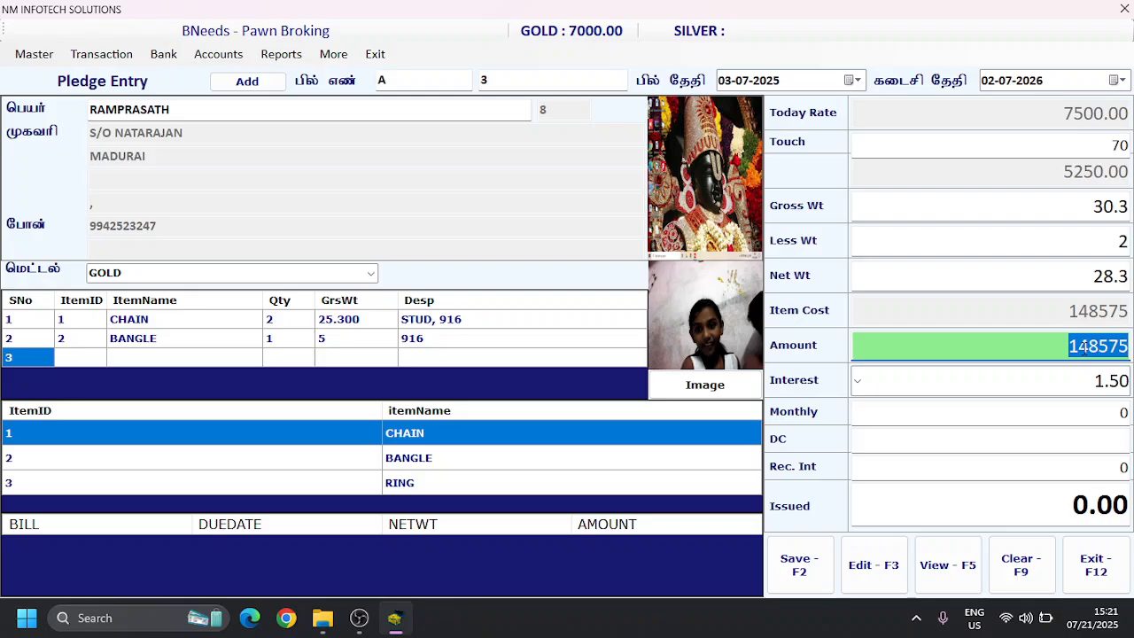
# Step: Set the pledge's loan amount to 125000
pyautogui.press('BackSpace')
pyautogui.write('12')
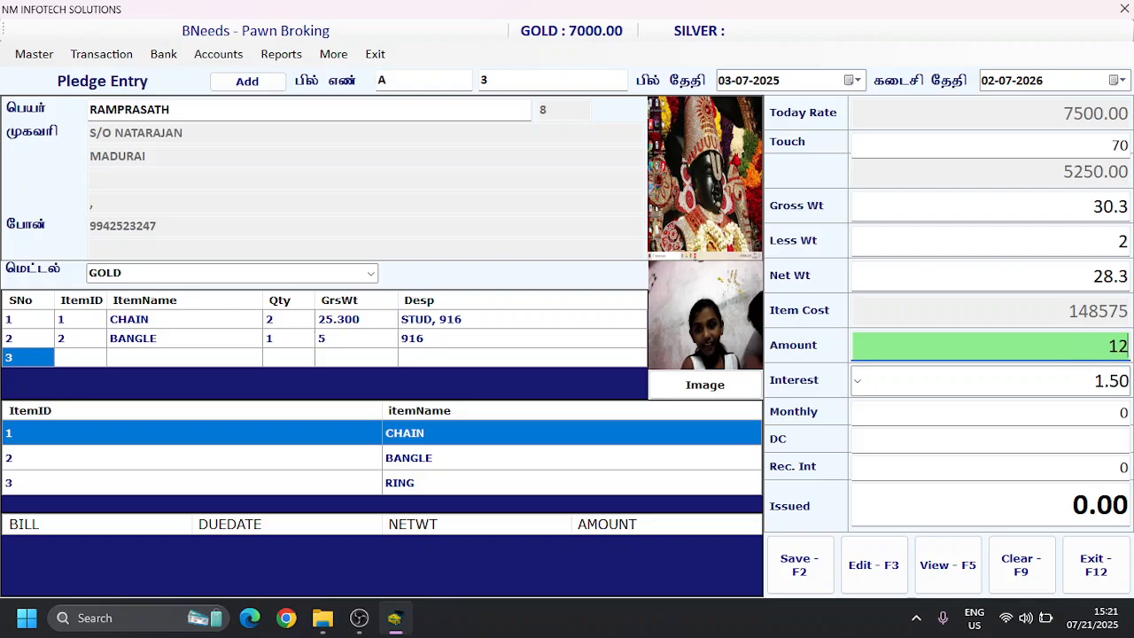
pyautogui.write('5000')
pyautogui.press('Return')
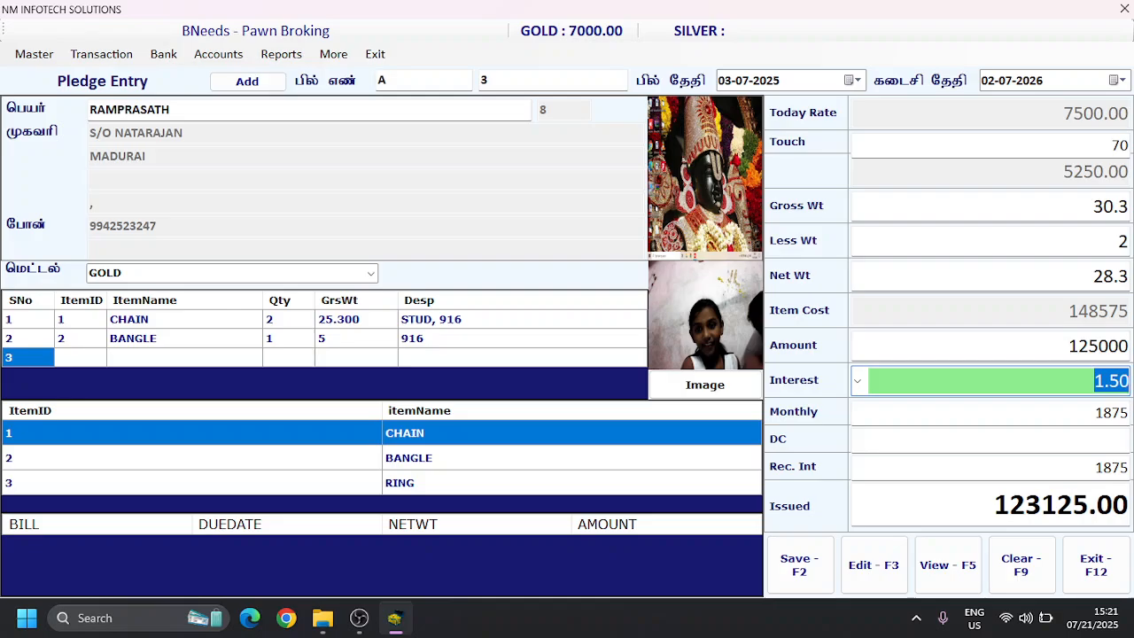
# Step: Set the pledge's interest rate to 2.00 and accept the calculated monthly interest
pyautogui.press('Down')
pyautogui.press('Down')
pyautogui.press('Up')
pyautogui.press('Up')
pyautogui.press('Down')
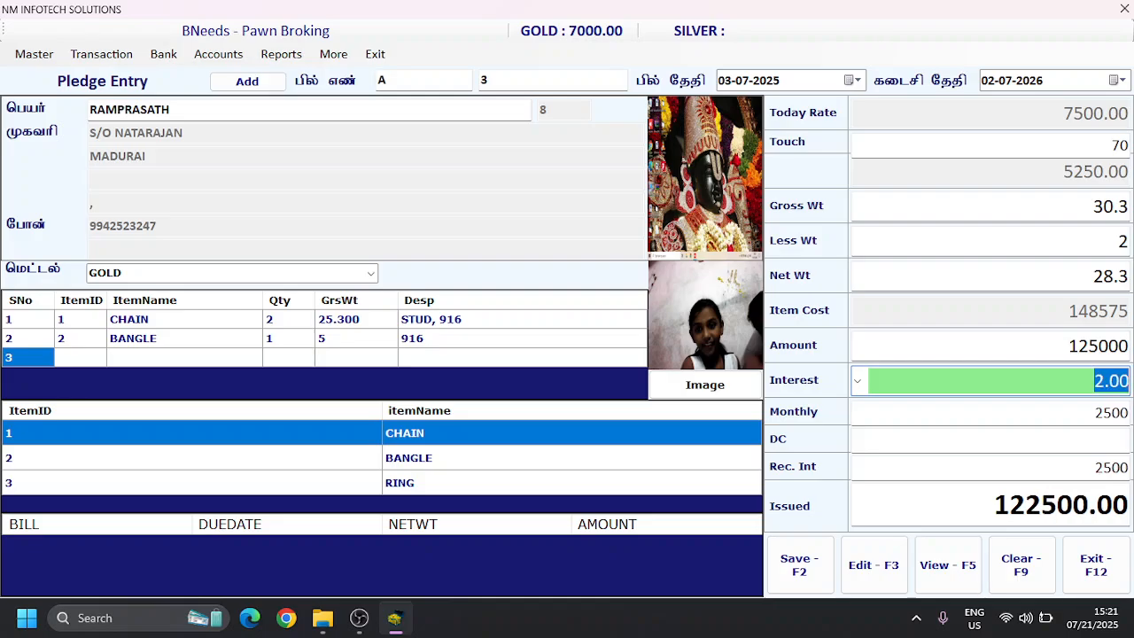
pyautogui.press('Return')
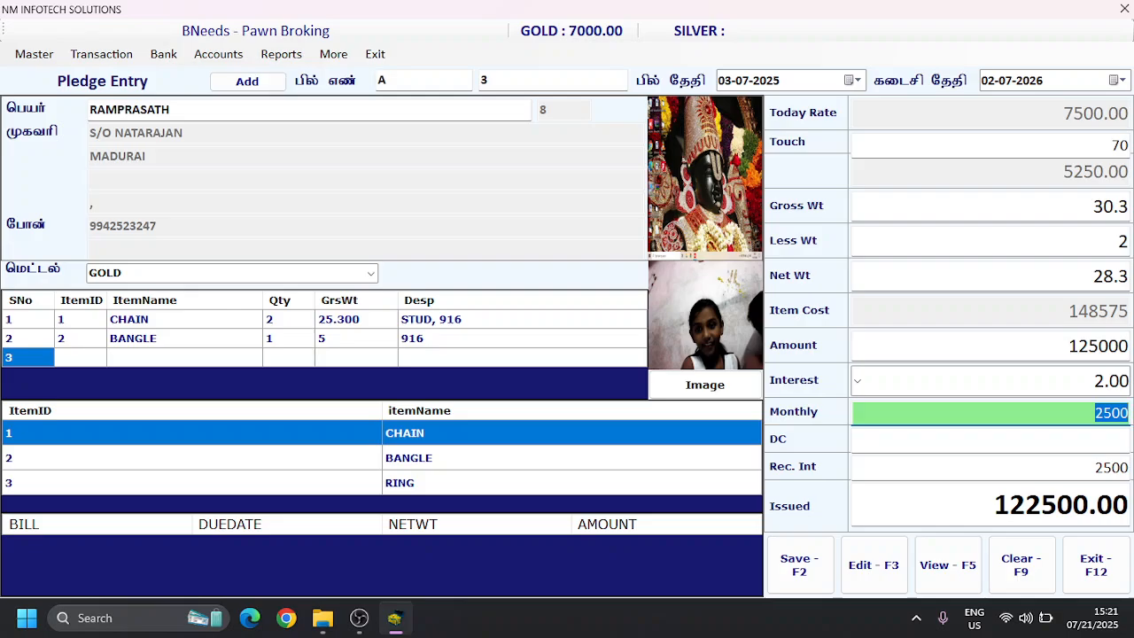
pyautogui.press('Return')
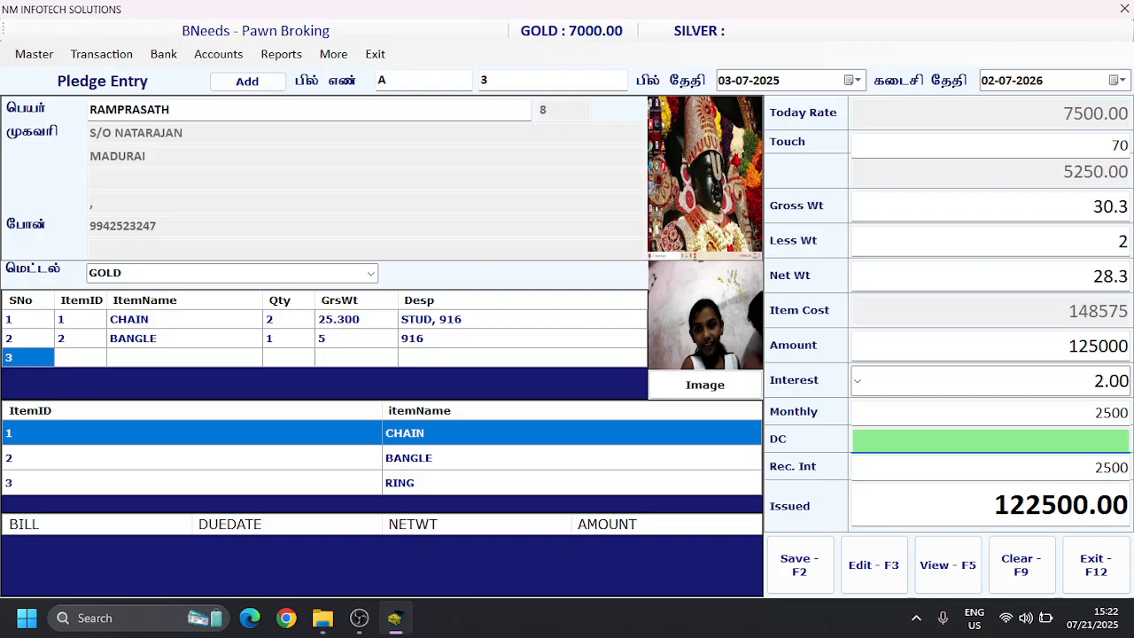
# Step: Set the pledge's DC charge to 100 and, after trying 0, the received interest to 2500
pyautogui.write('100')
pyautogui.press('Return')
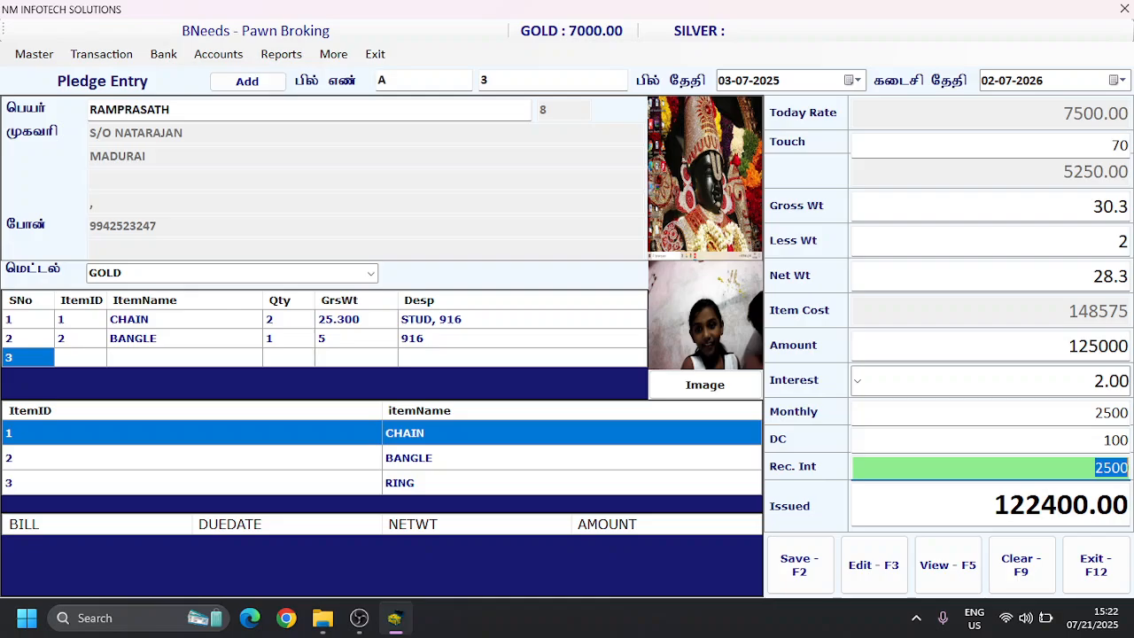
pyautogui.write('0')
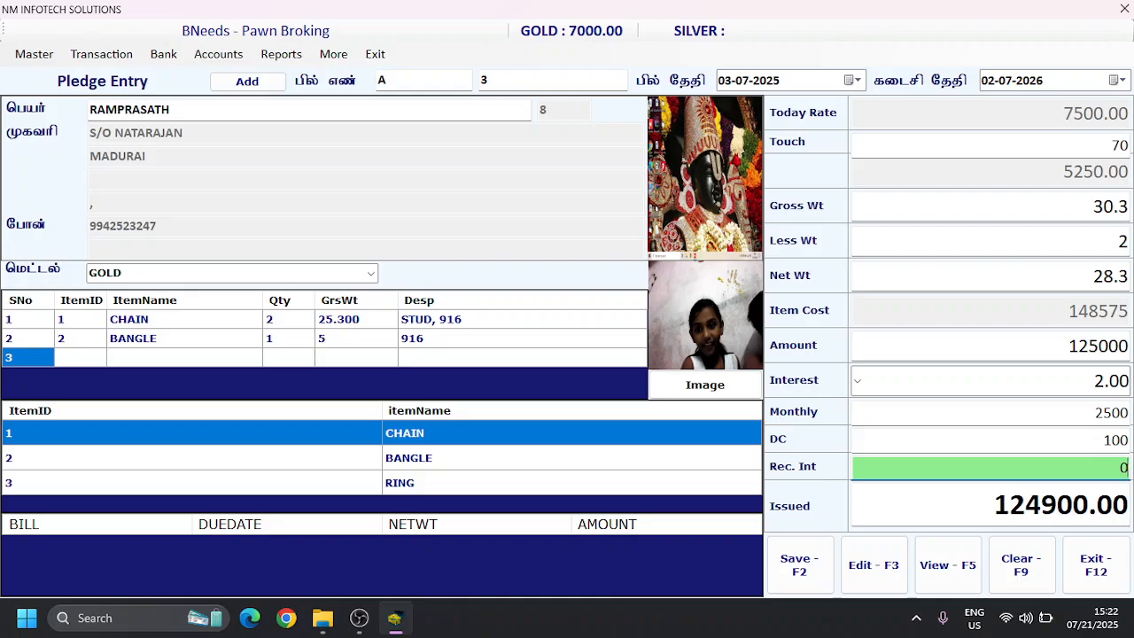
pyautogui.write('250')
pyautogui.press('BackSpace')
pyautogui.press('BackSpace')
pyautogui.press('BackSpace')
pyautogui.write('2500')
pyautogui.press('Return')
# Step: Save the pledge entry and bring up the print preview of its bill
pyautogui.press('Return')
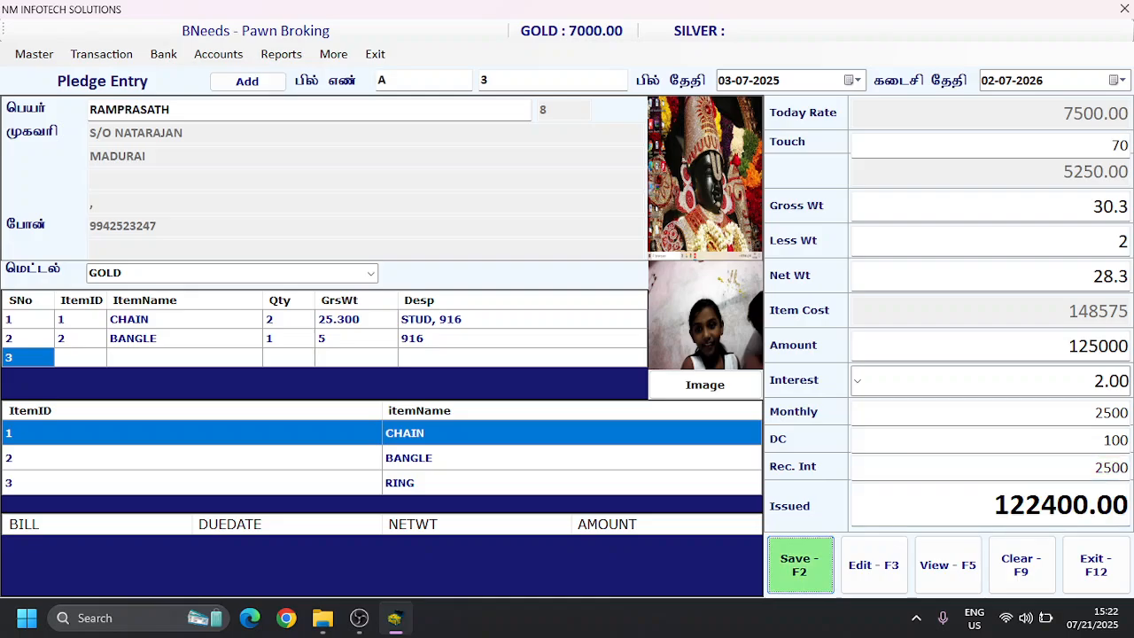
pyautogui.press('Return')
pyautogui.press('Return')
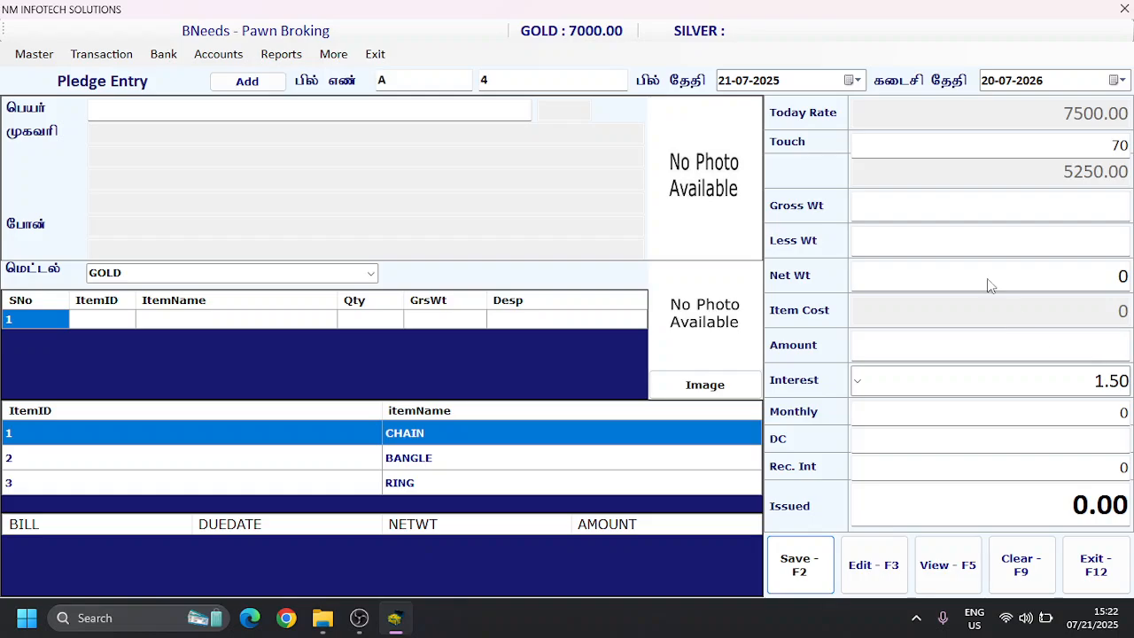
pyautogui.click(748, 200)
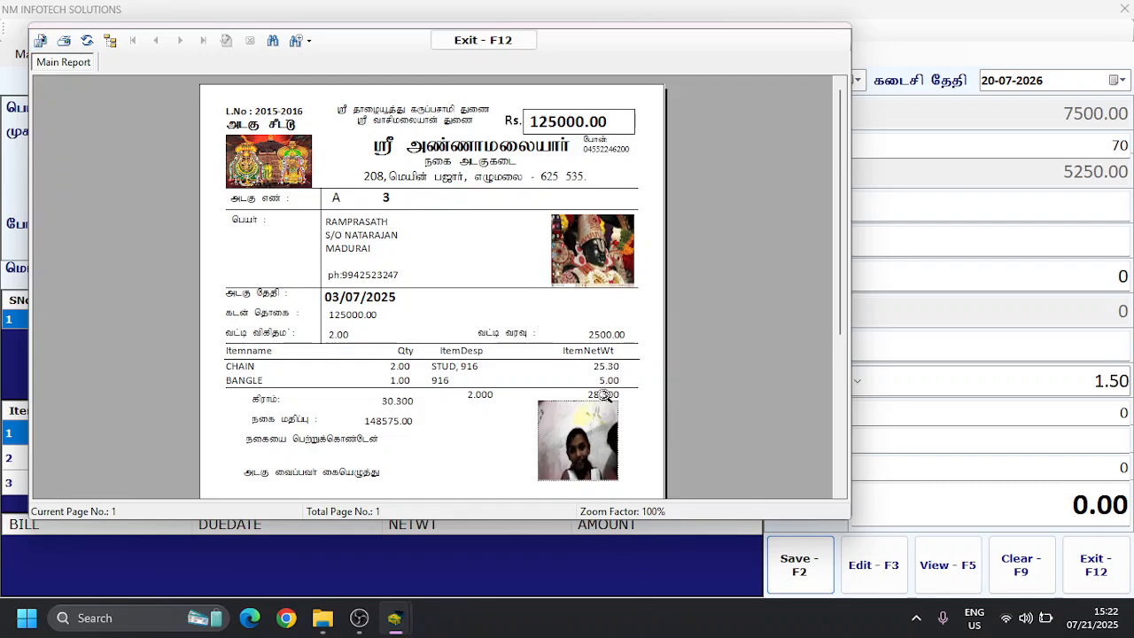
# Step: Examine the pledge bill preview through to the photos on the tear-off slip, and close it and the pledge entry form
pyautogui.click(841, 492)
pyautogui.click(841, 492)
pyautogui.click(841, 492)
pyautogui.click(841, 492)
pyautogui.click(841, 492)
pyautogui.click(841, 492)
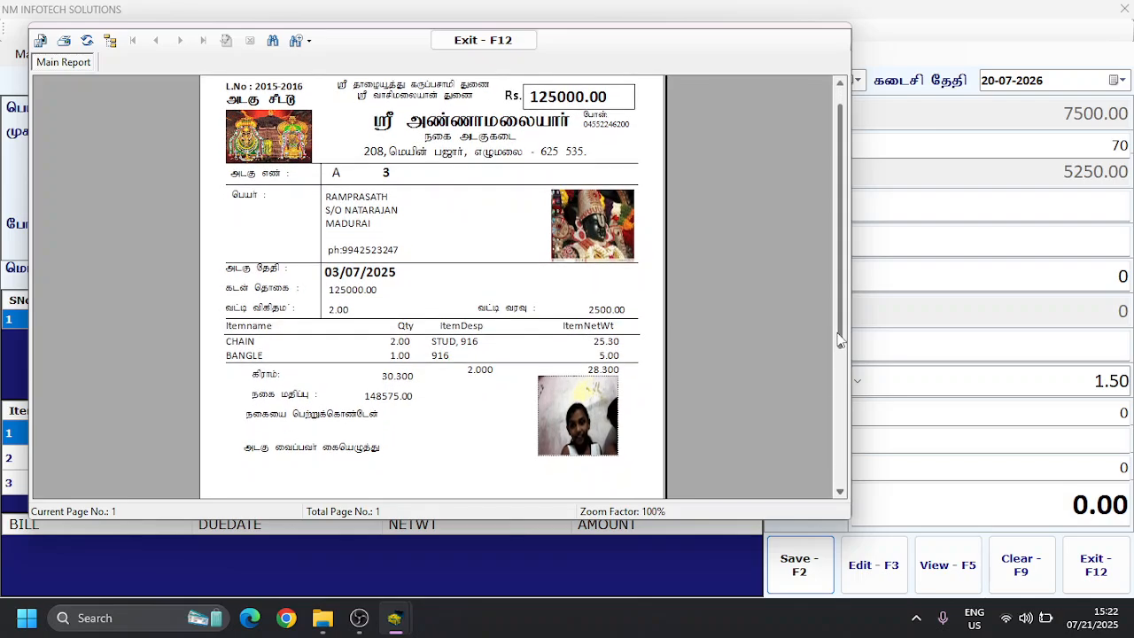
pyautogui.moveTo(841, 339); pyautogui.dragTo(850, 483)
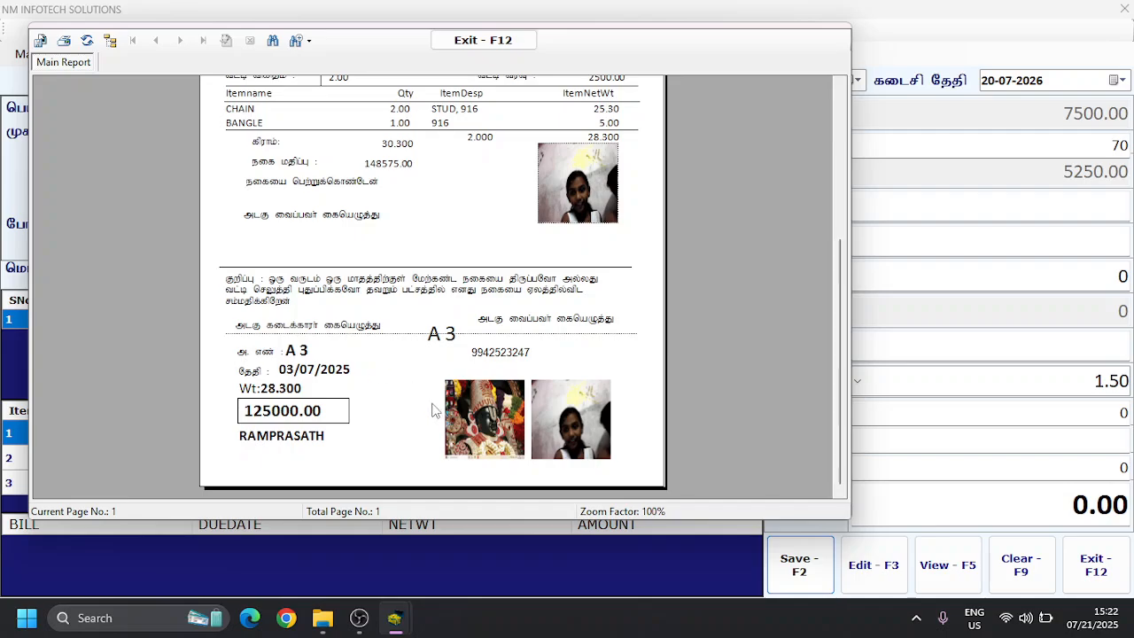
pyautogui.click(486, 425)
pyautogui.click(597, 445)
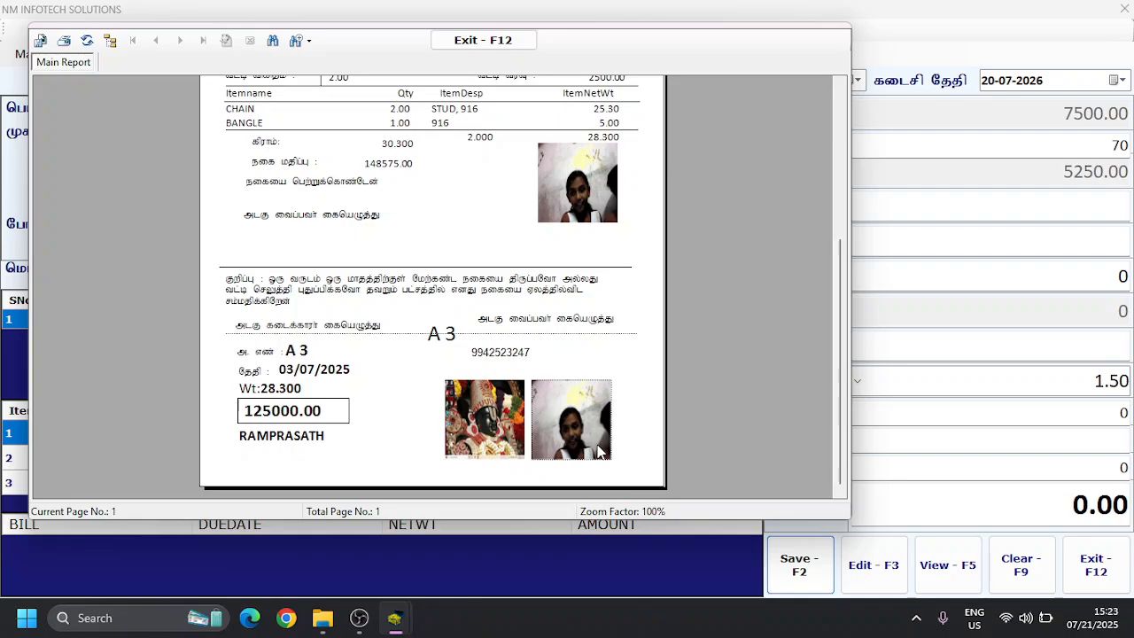
pyautogui.click(474, 40)
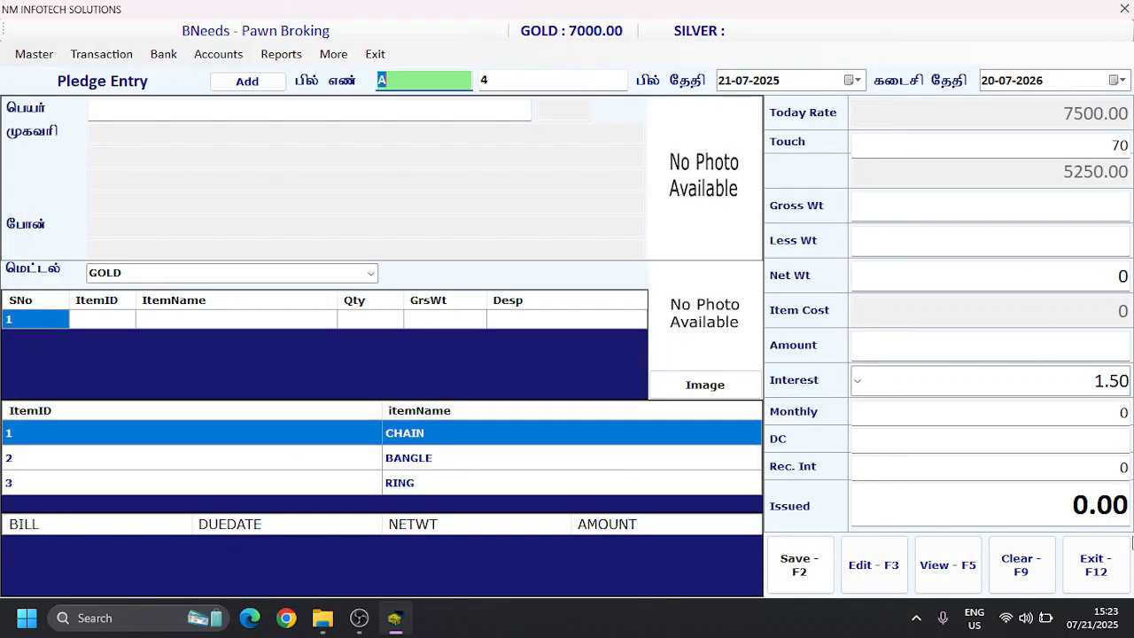
pyautogui.click(1107, 560)
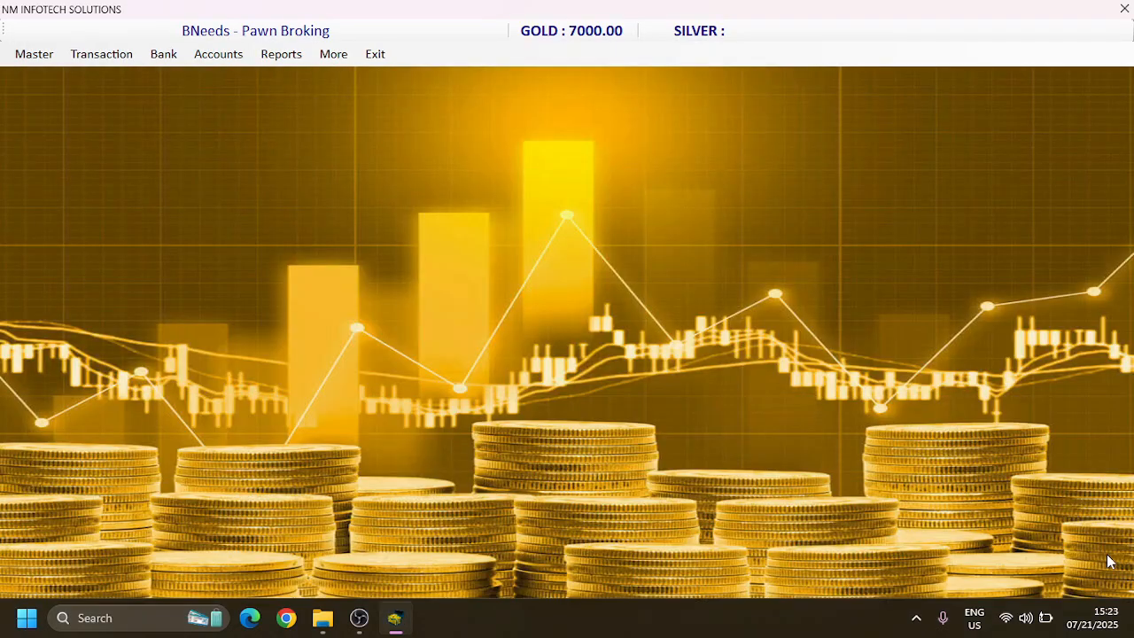
# Step: List the new pledges from 01-06-2025 in the pledge summary report
pyautogui.click(289, 59)
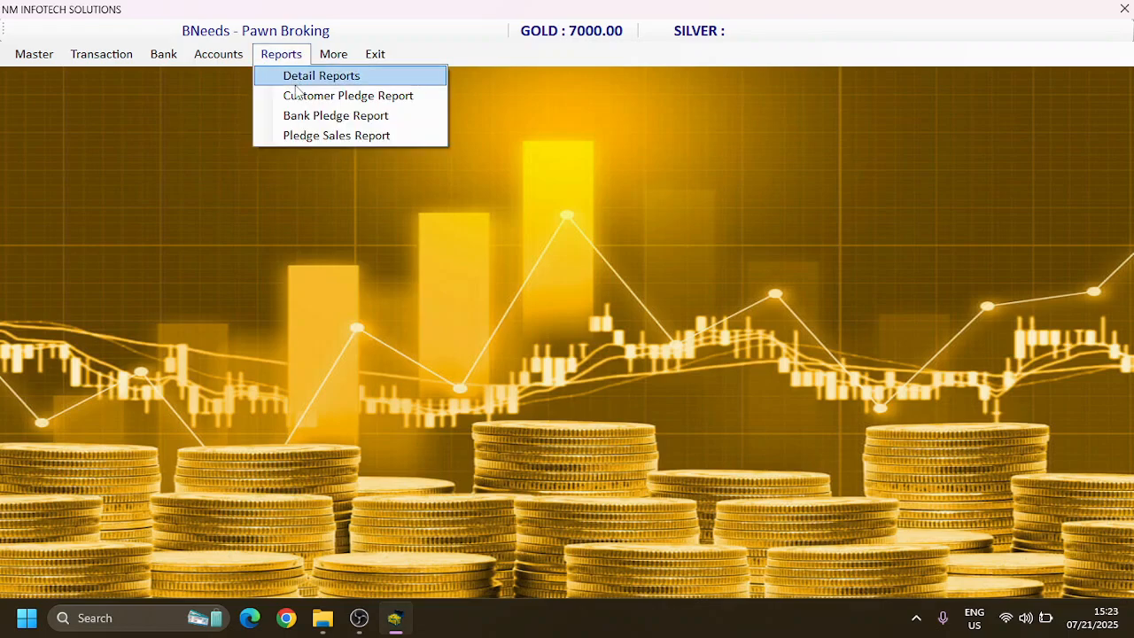
pyautogui.click(297, 99)
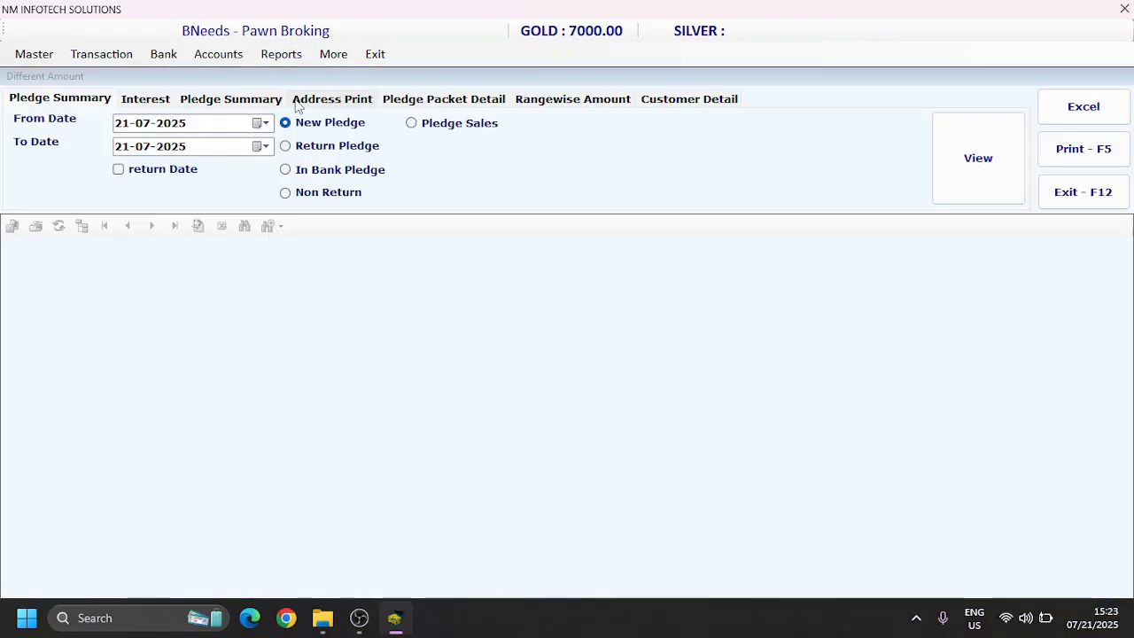
pyautogui.click(128, 126)
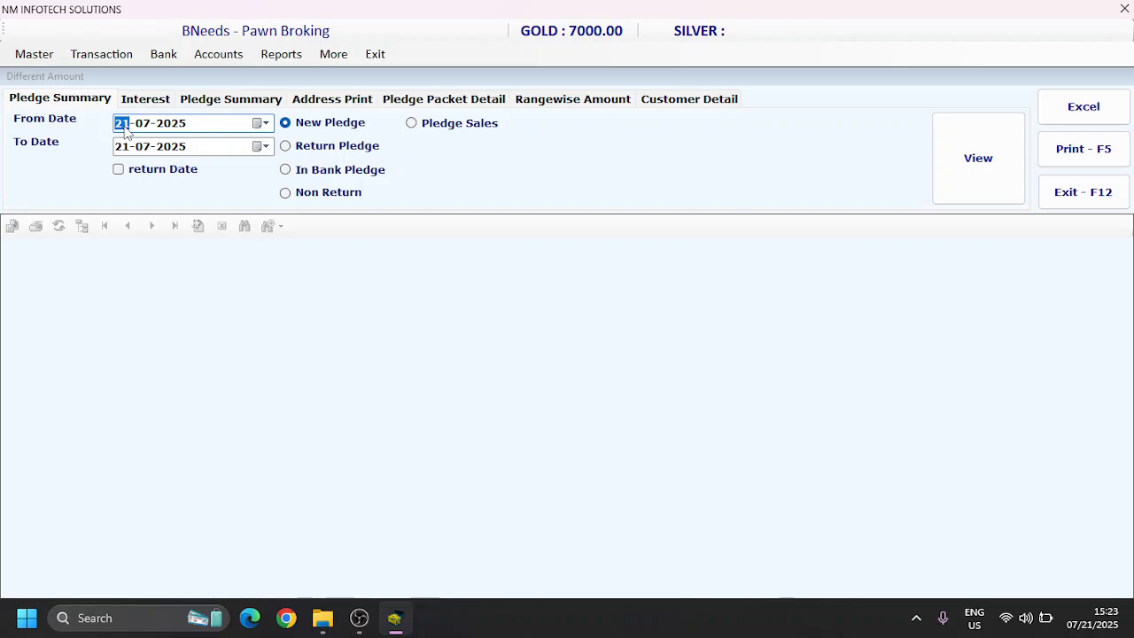
pyautogui.write('01-06')
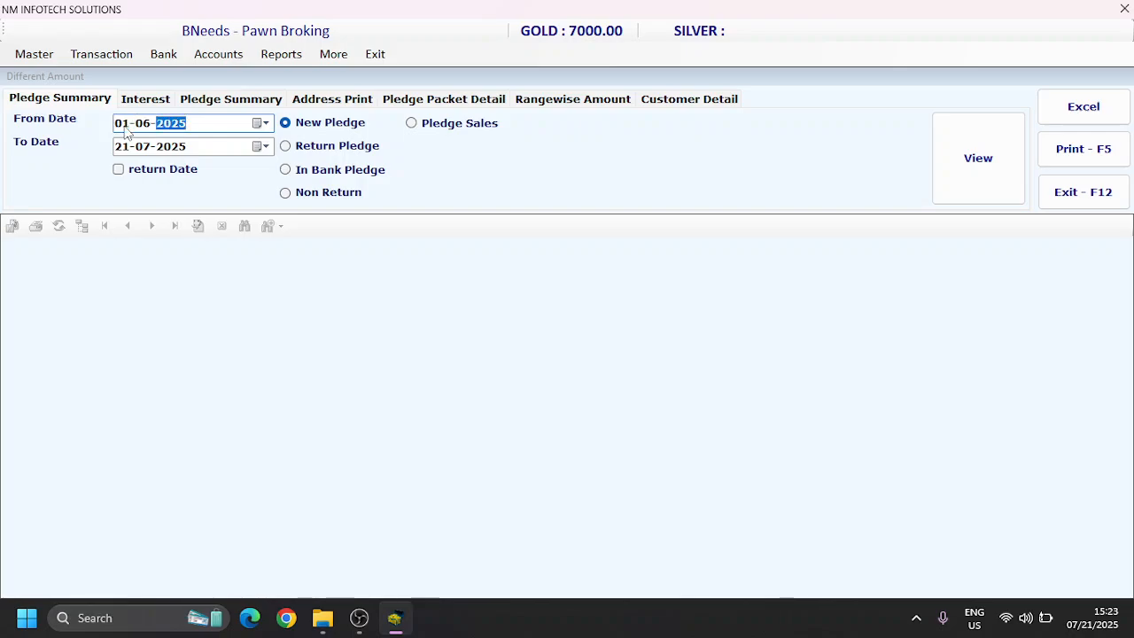
pyautogui.click(290, 130)
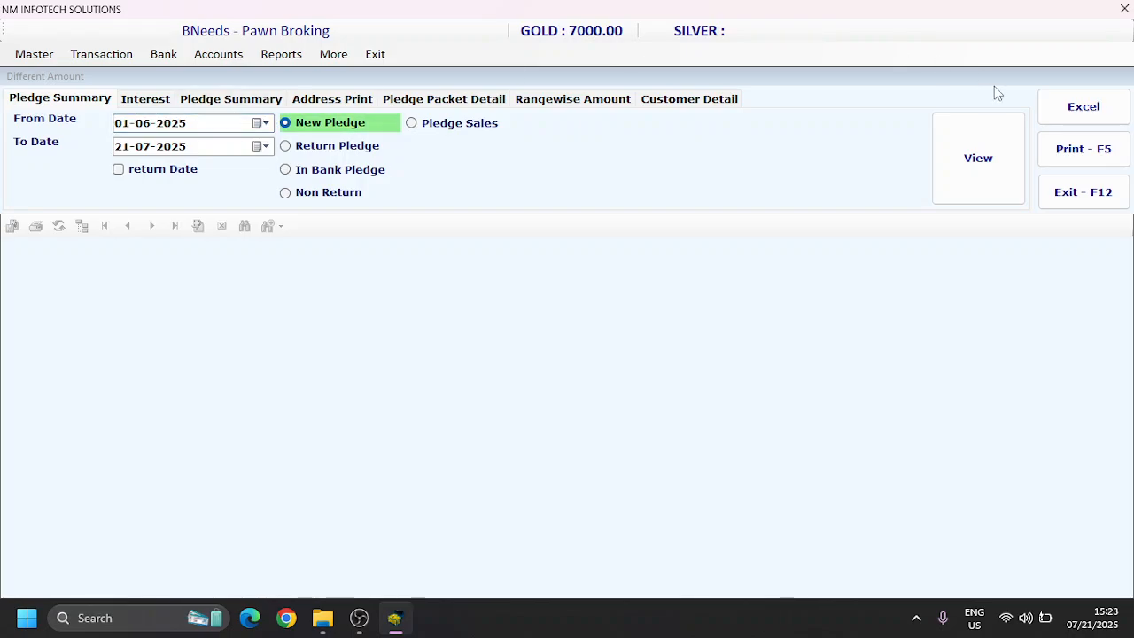
pyautogui.click(995, 154)
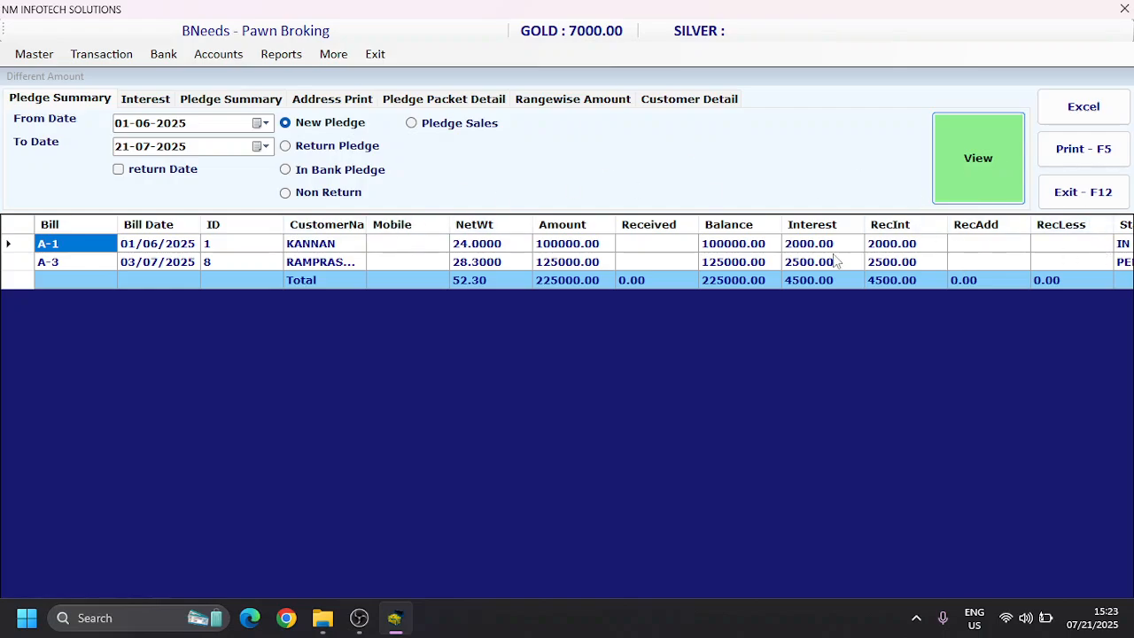
# Step: Narrow the ID column and examine the received interest and status columns of the listed new pledges
pyautogui.click(403, 260)
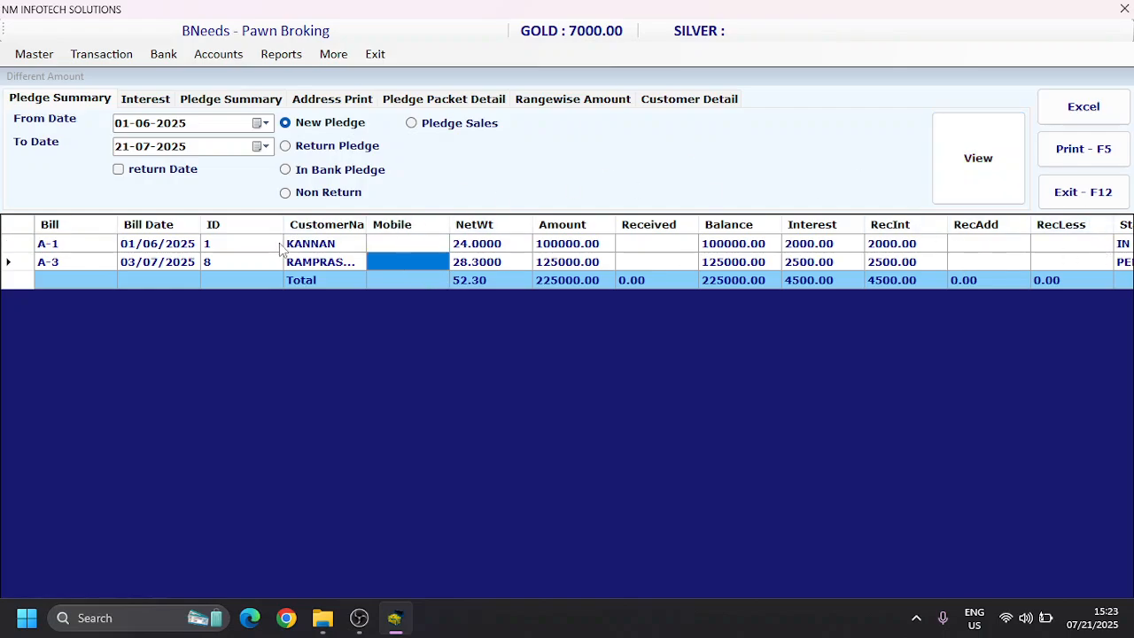
pyautogui.moveTo(280, 223); pyautogui.dragTo(245, 224)
pyautogui.click(424, 248)
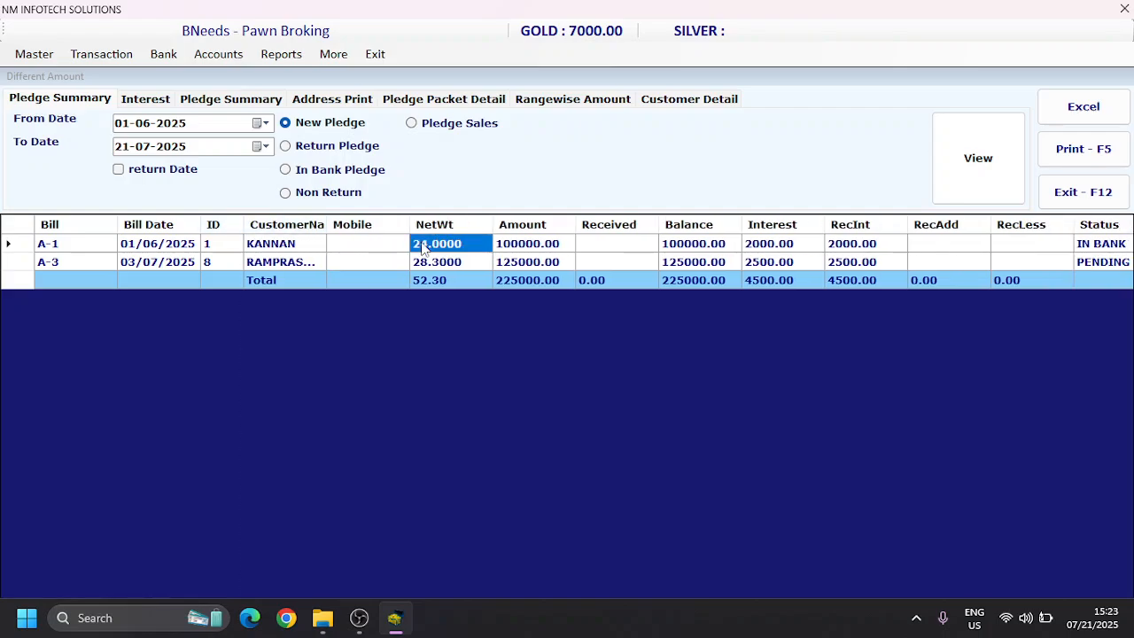
pyautogui.press('Down')
pyautogui.press('Right')
pyautogui.press('Right')
pyautogui.press('Right')
pyautogui.press('Right')
pyautogui.press('Right')
pyautogui.press('Up')
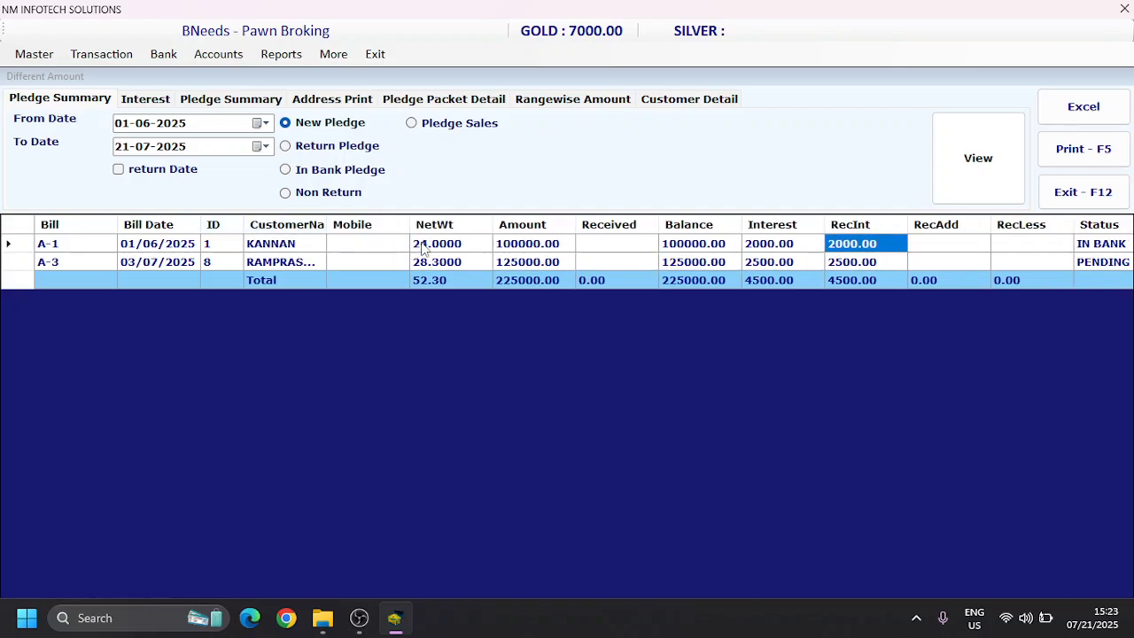
pyautogui.press('Down')
pyautogui.press('Right')
pyautogui.press('Right')
pyautogui.press('Right')
pyautogui.press('Left')
pyautogui.press('Left')
pyautogui.press('Left')
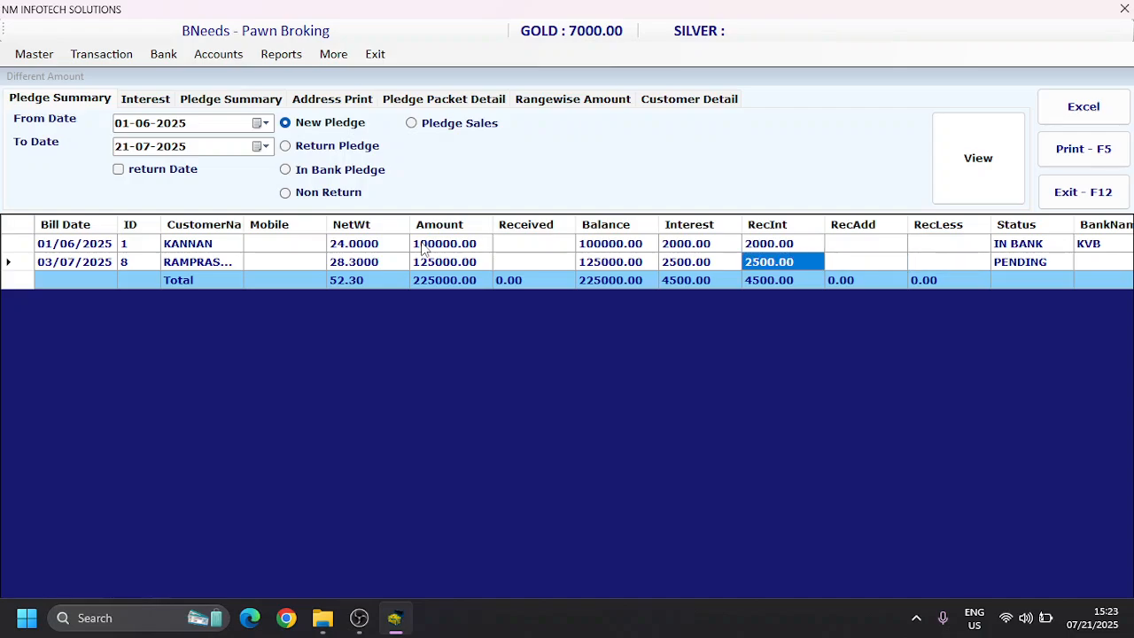
pyautogui.press('Right')
pyautogui.press('Right')
pyautogui.press('Right')
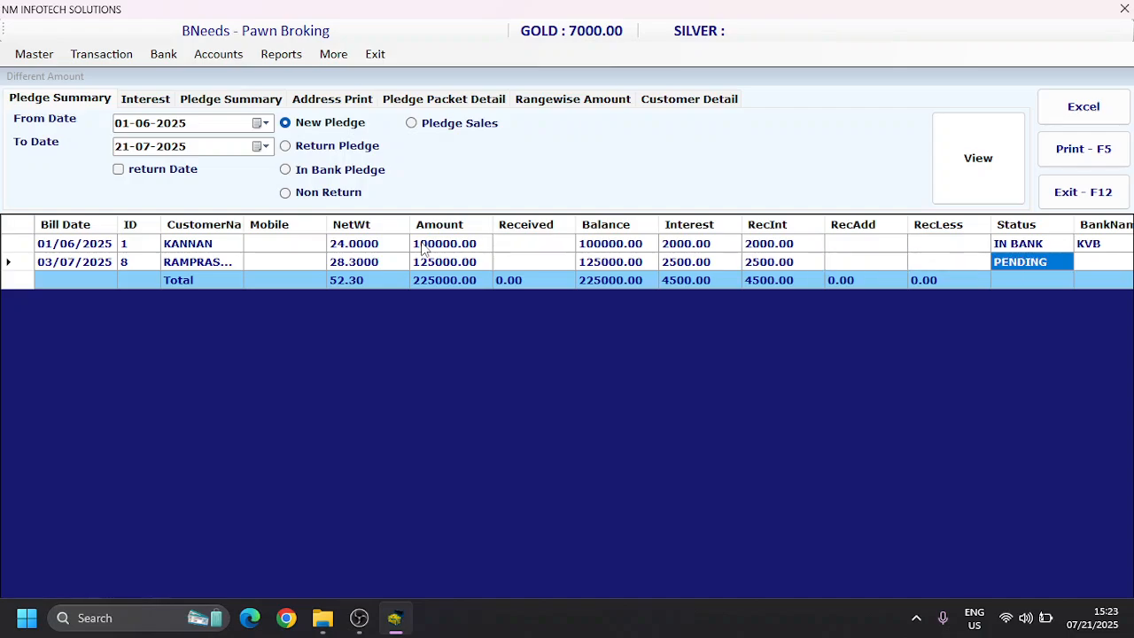
# Step: View the pledge summary for the Return Pledge, Non Return and Pledge Sales categories
pyautogui.click(317, 147)
pyautogui.click(982, 158)
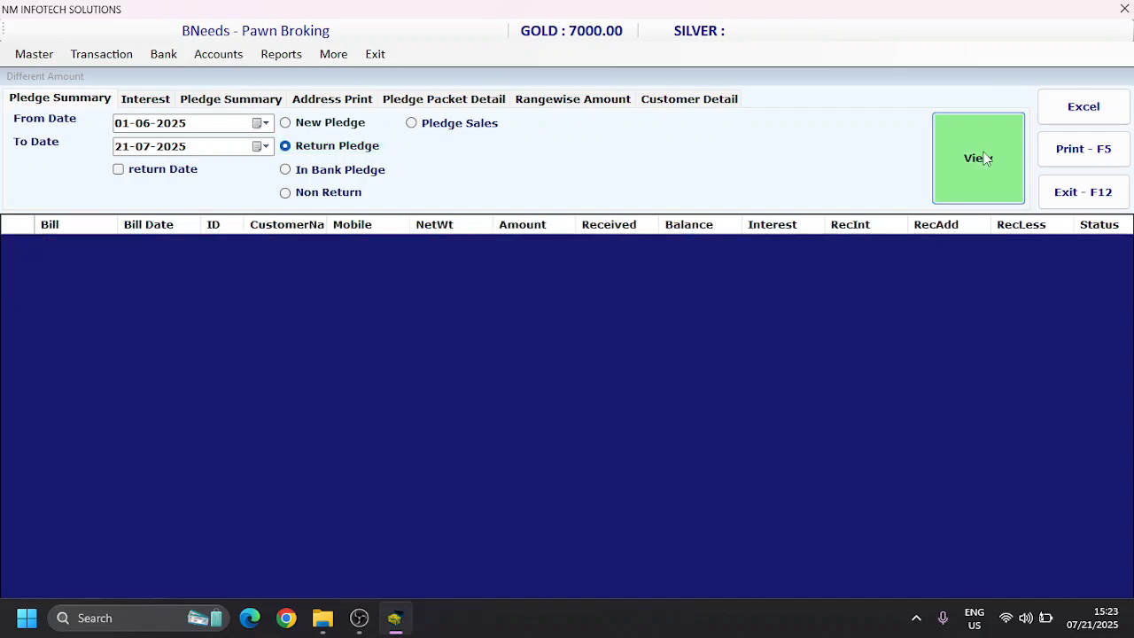
pyautogui.click(347, 174)
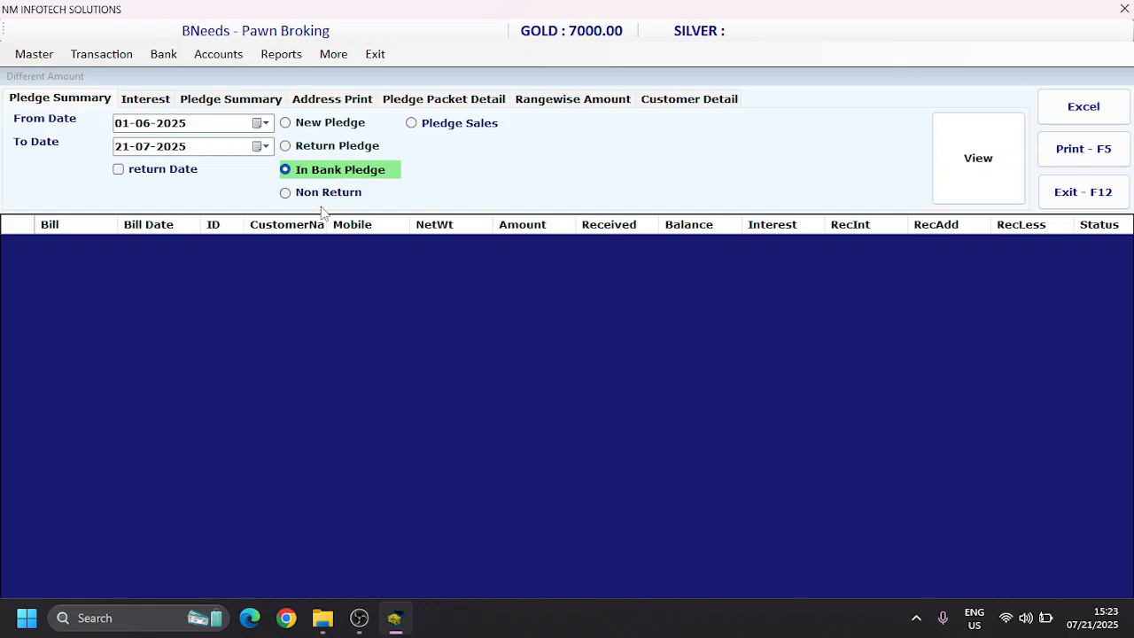
pyautogui.click(323, 197)
pyautogui.click(981, 159)
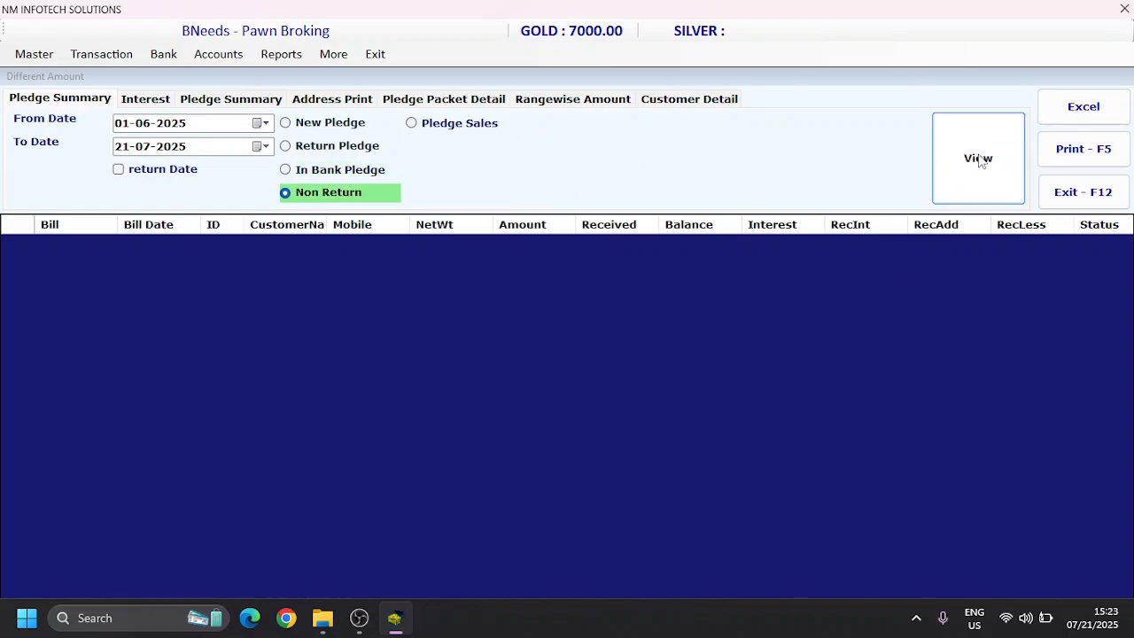
pyautogui.click(422, 125)
pyautogui.click(984, 172)
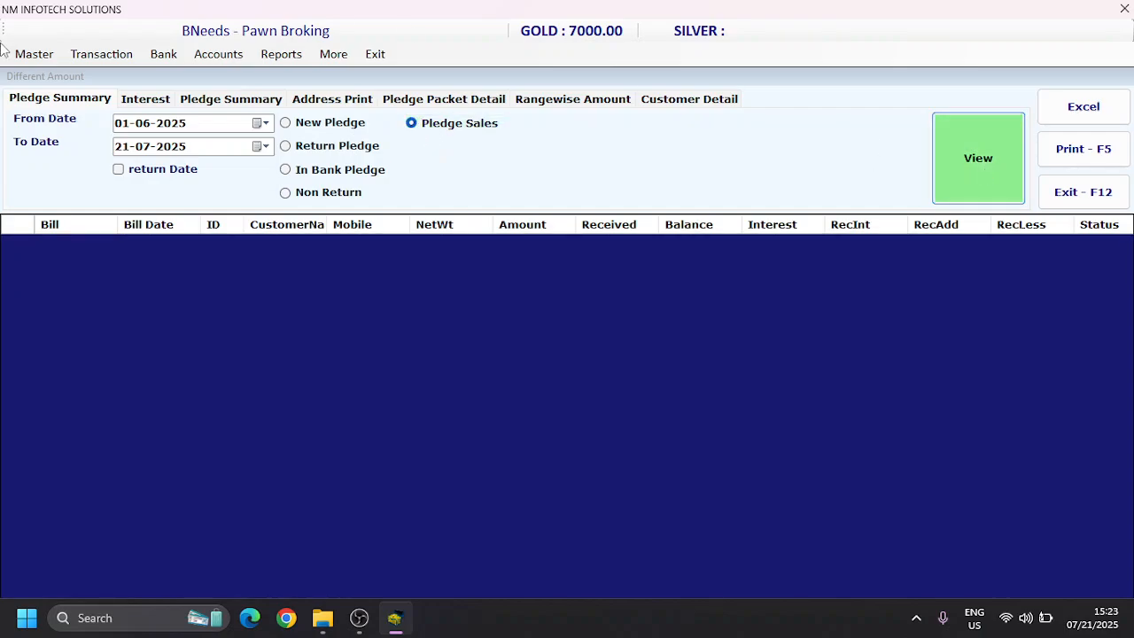
# Step: List the interest collection from 01-06-2025 and the interest pending as on 21-07-2025
pyautogui.click(140, 102)
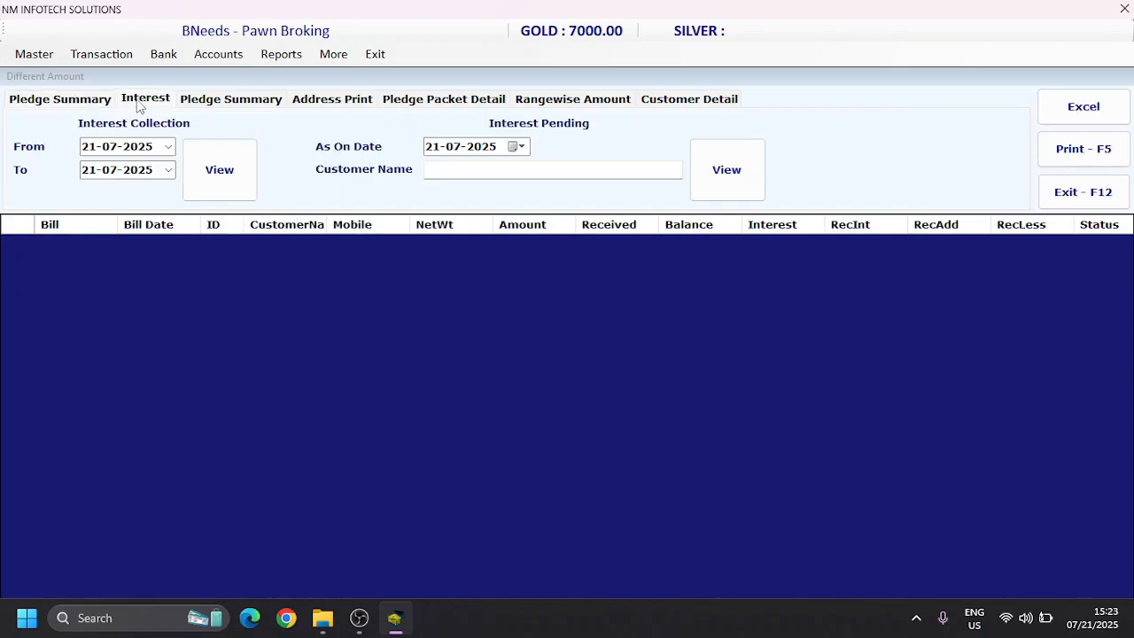
pyautogui.click(97, 151)
pyautogui.write('0106')
pyautogui.click(215, 193)
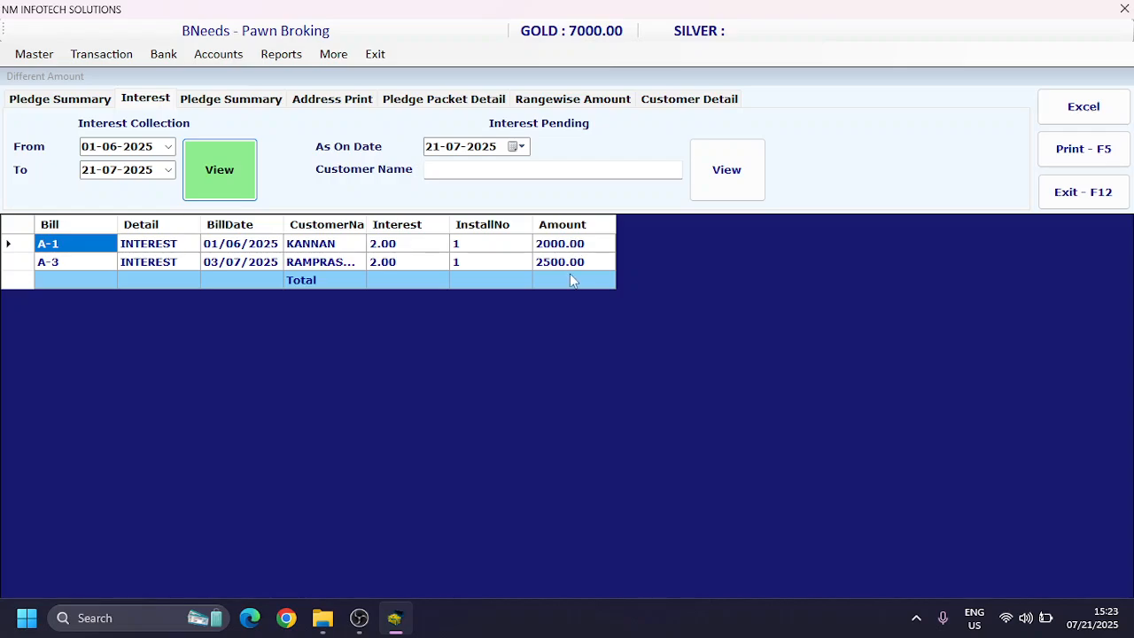
pyautogui.click(695, 177)
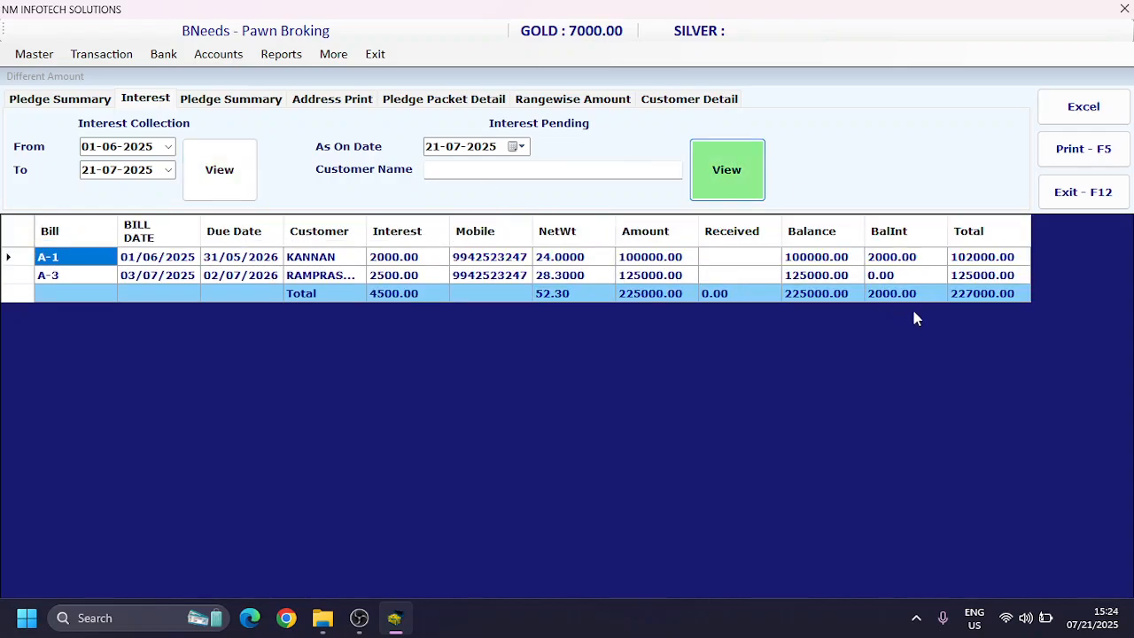
# Step: Examine the balance interest total and the net weight, customer and balance interest of bill A-3 in the interest pending list
pyautogui.click(893, 294)
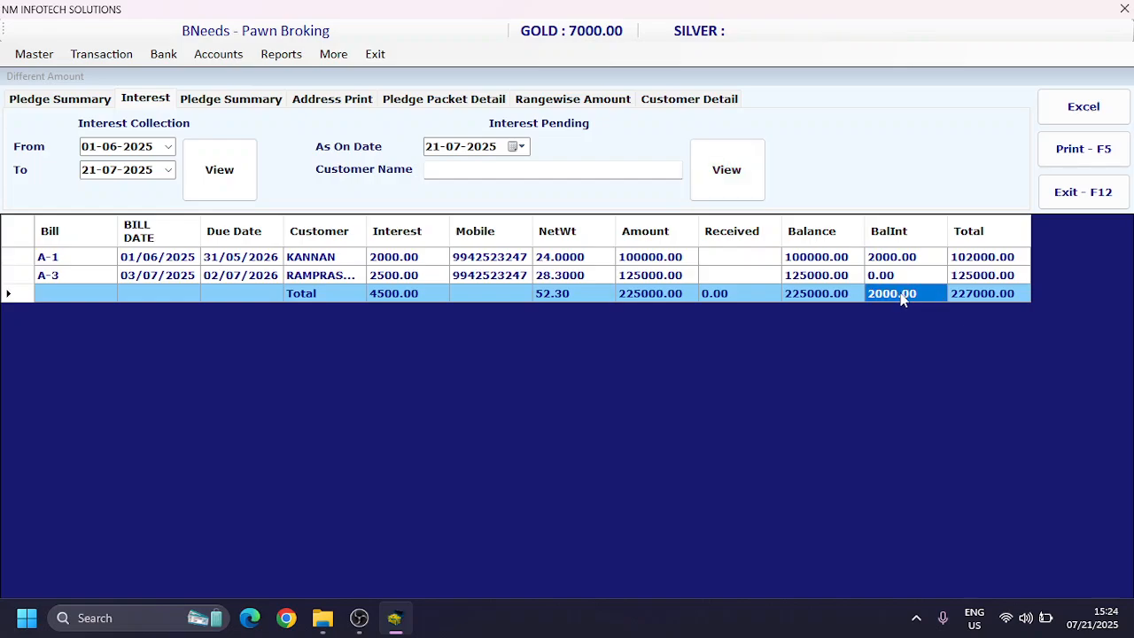
pyautogui.click(585, 277)
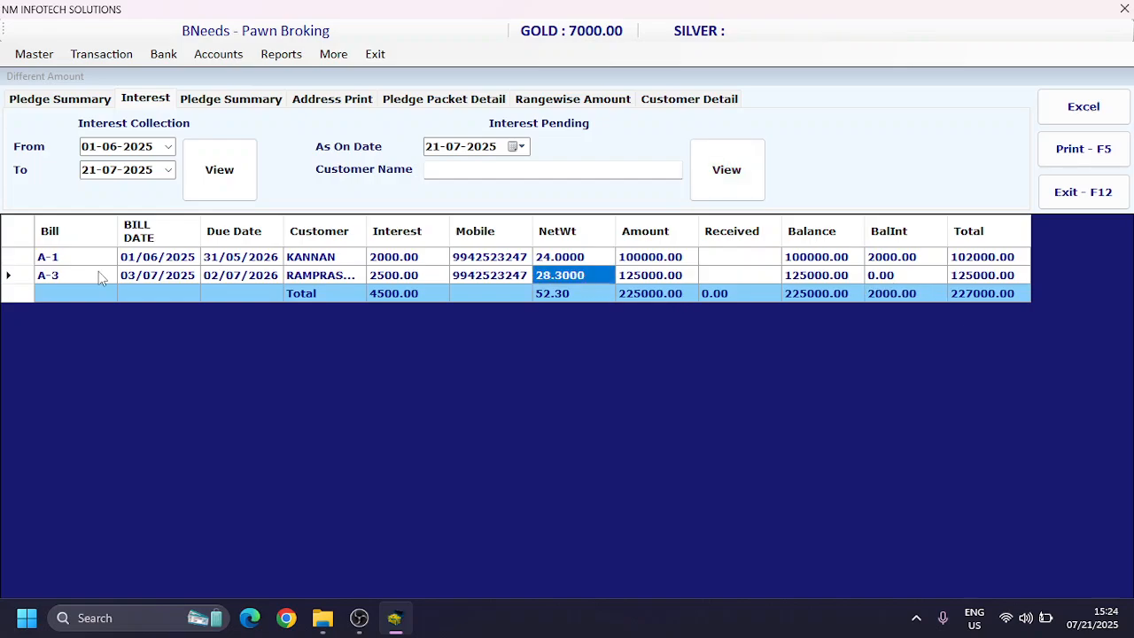
pyautogui.click(337, 273)
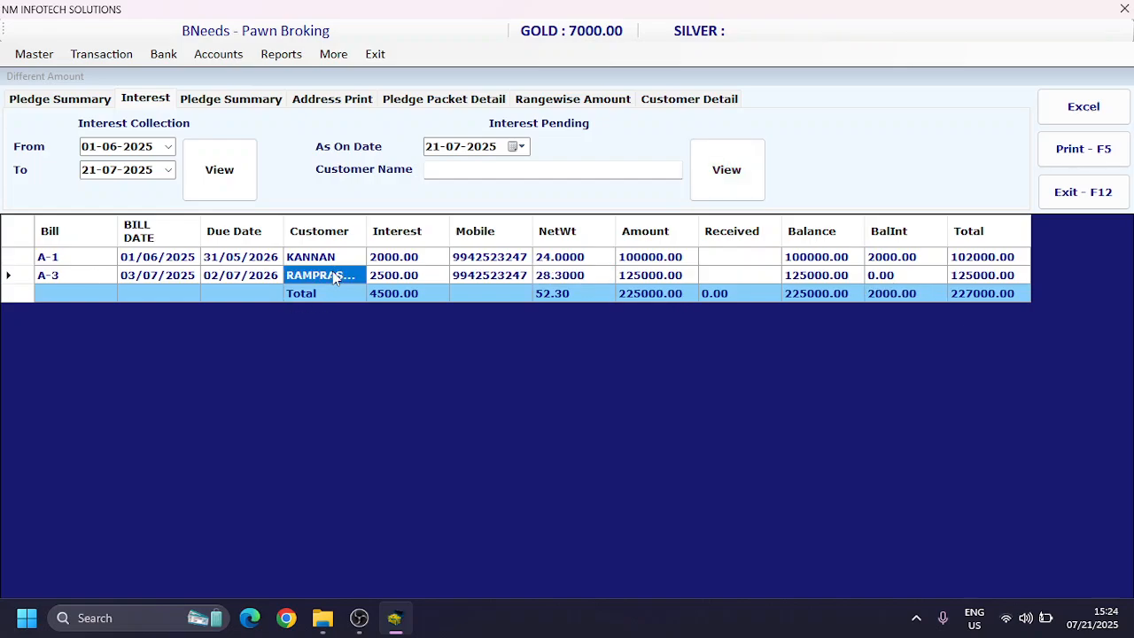
pyautogui.click(923, 275)
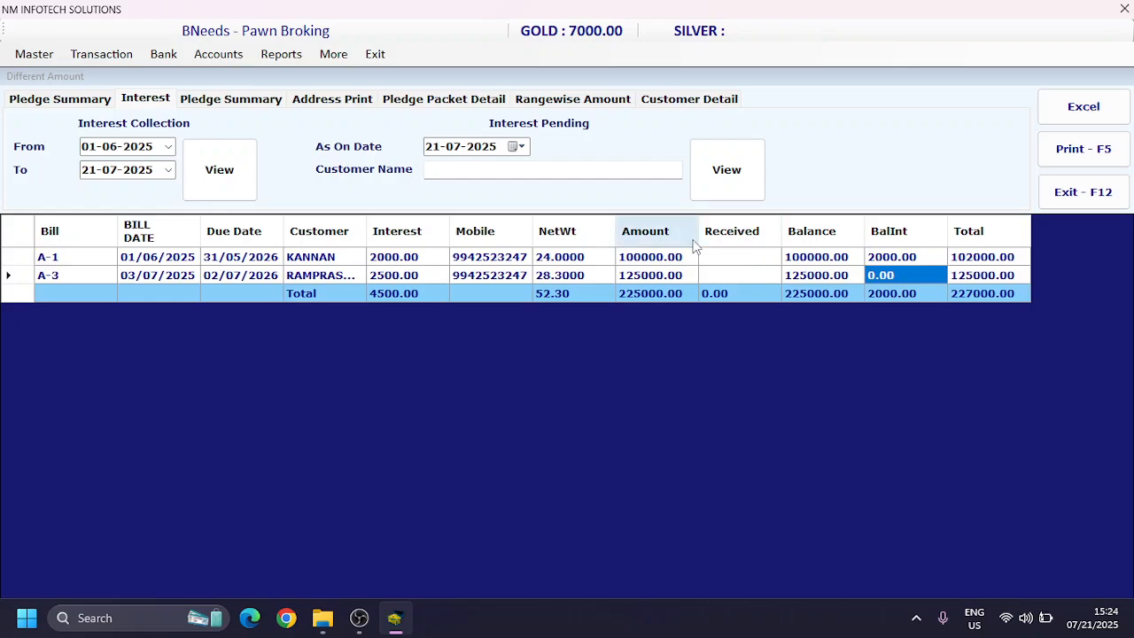
# Step: View the as-on-date pledge summary and address print options, and close the detail reports
pyautogui.click(253, 104)
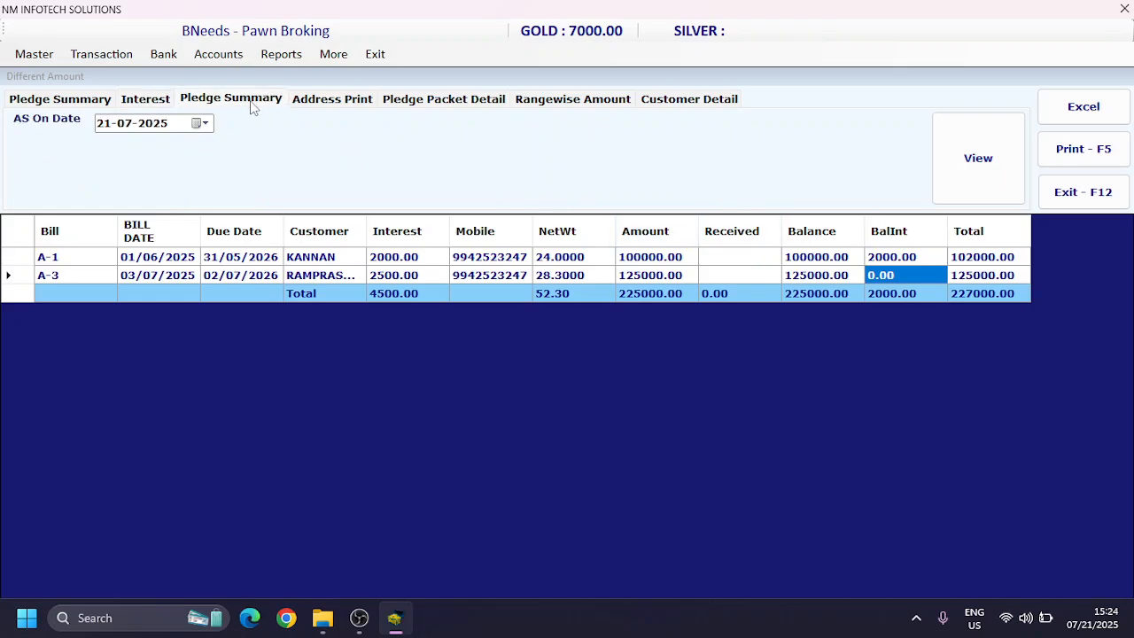
pyautogui.click(359, 102)
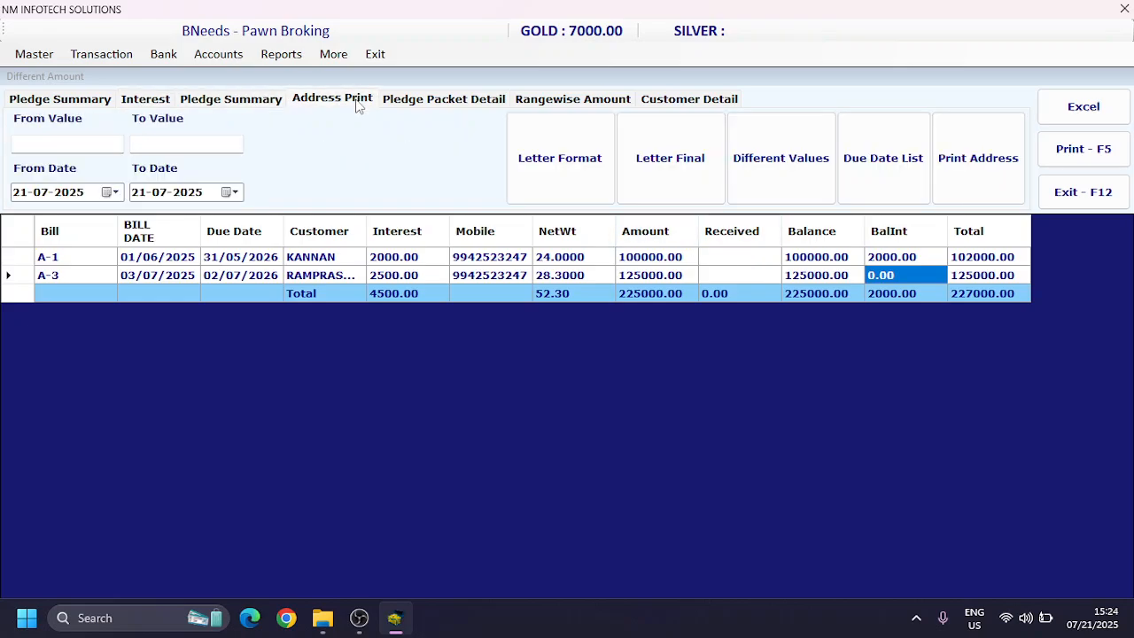
pyautogui.click(1082, 193)
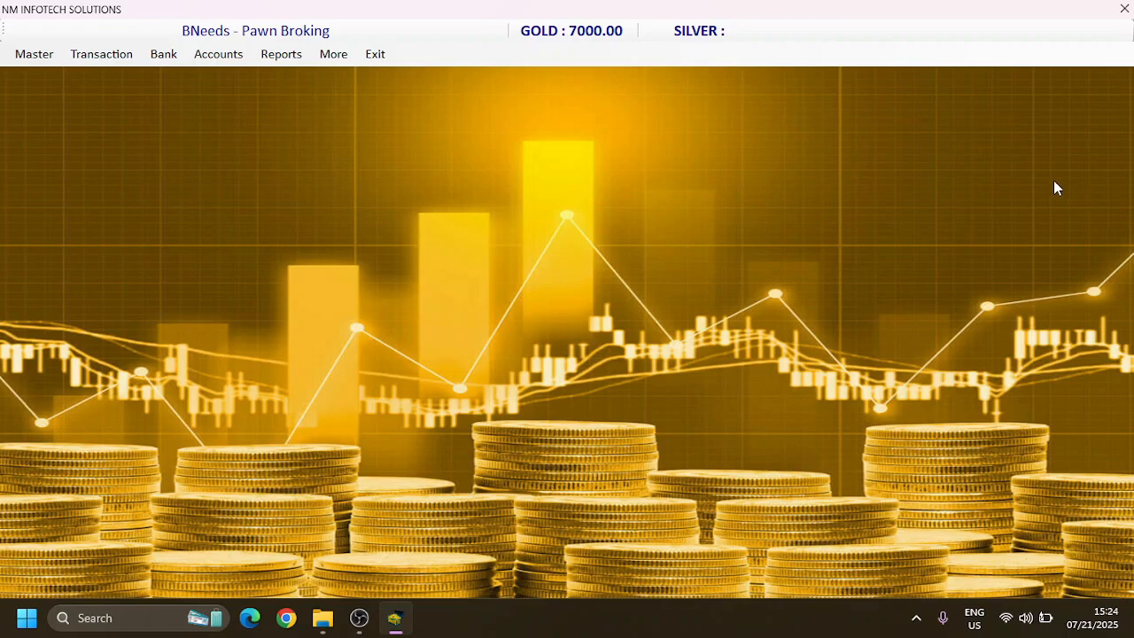
# Step: Start a new Bank Master record and enter SBI as the bank name
pyautogui.click(31, 55)
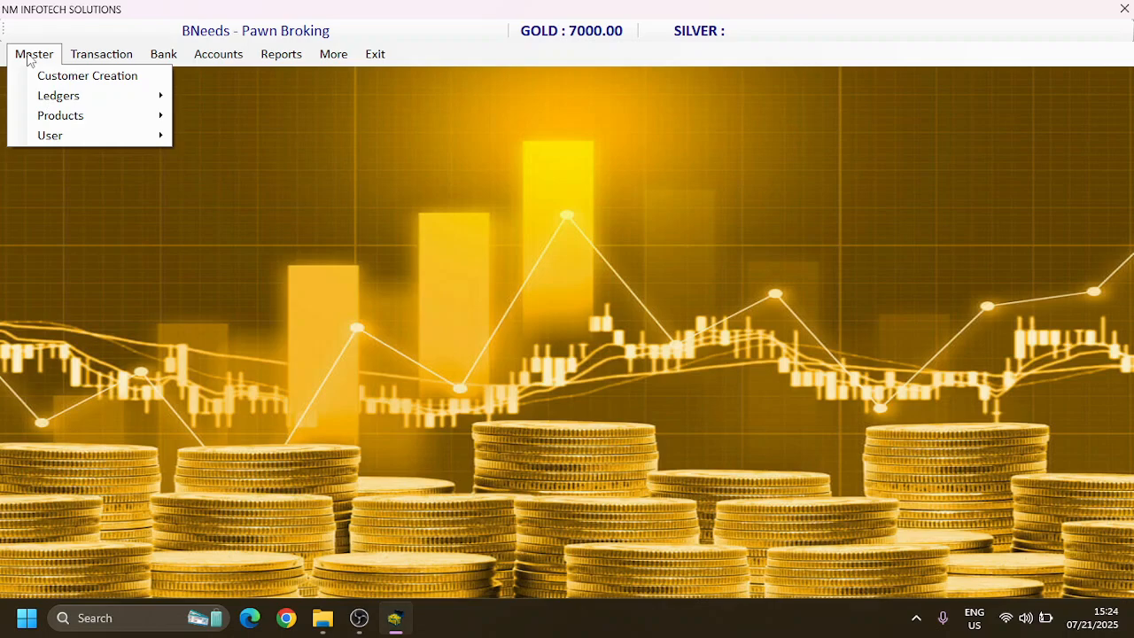
pyautogui.moveTo(62, 121)
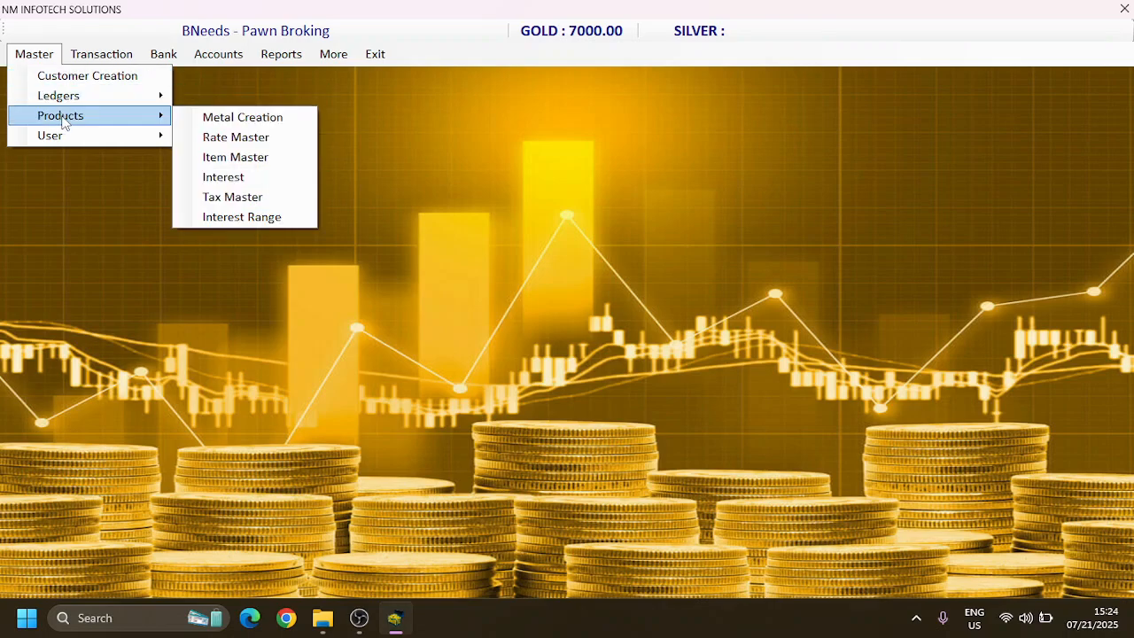
pyautogui.moveTo(72, 142)
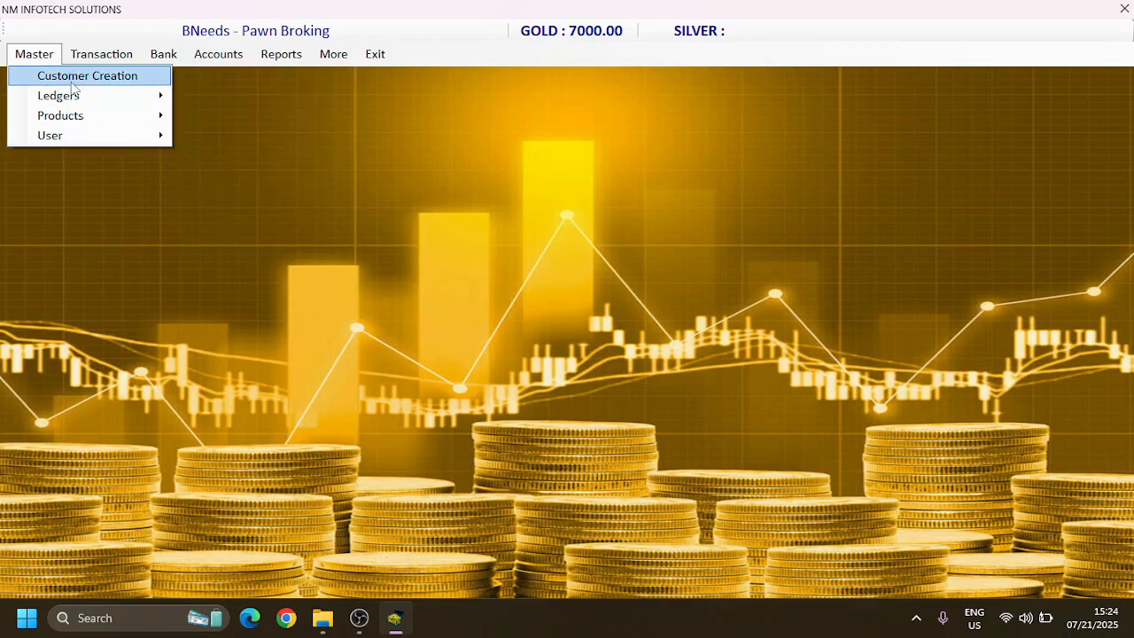
pyautogui.moveTo(75, 100)
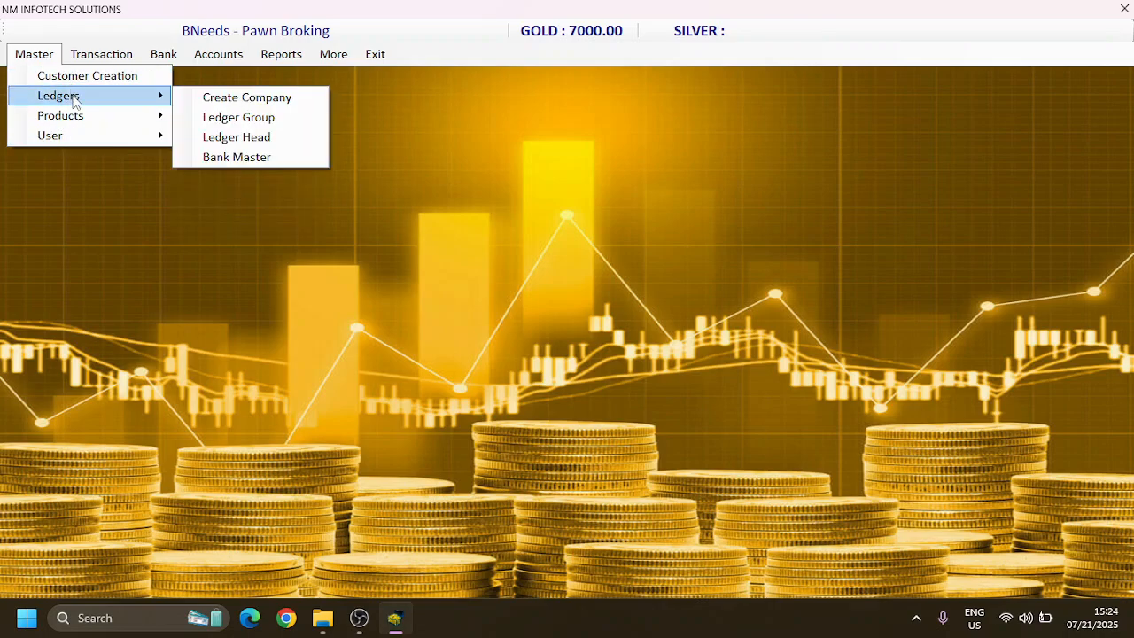
pyautogui.click(236, 156)
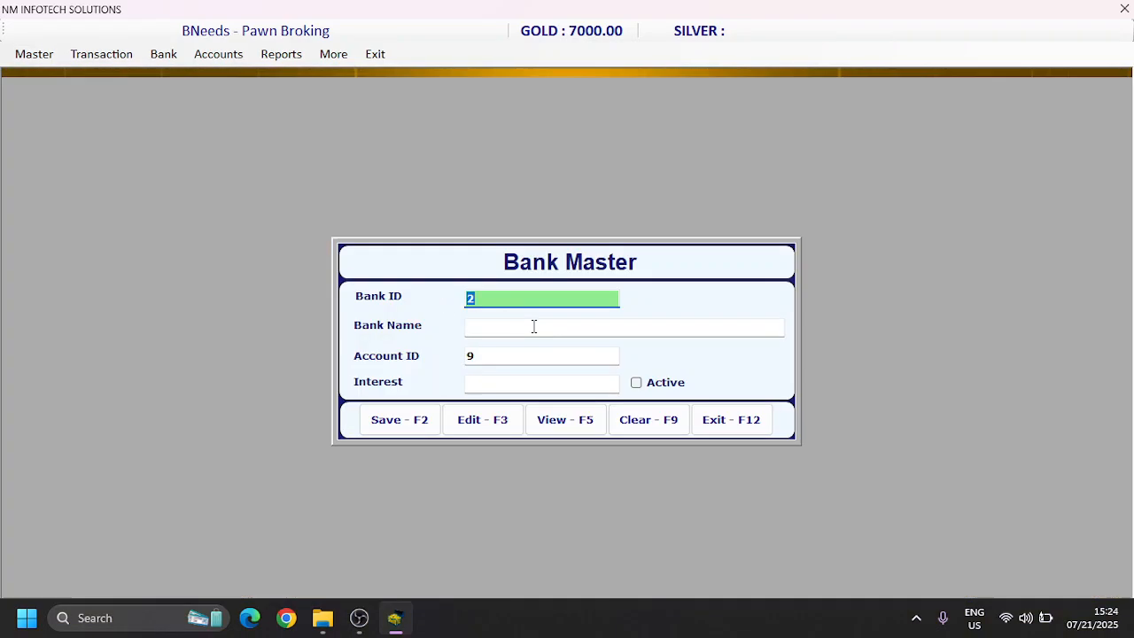
pyautogui.click(534, 327)
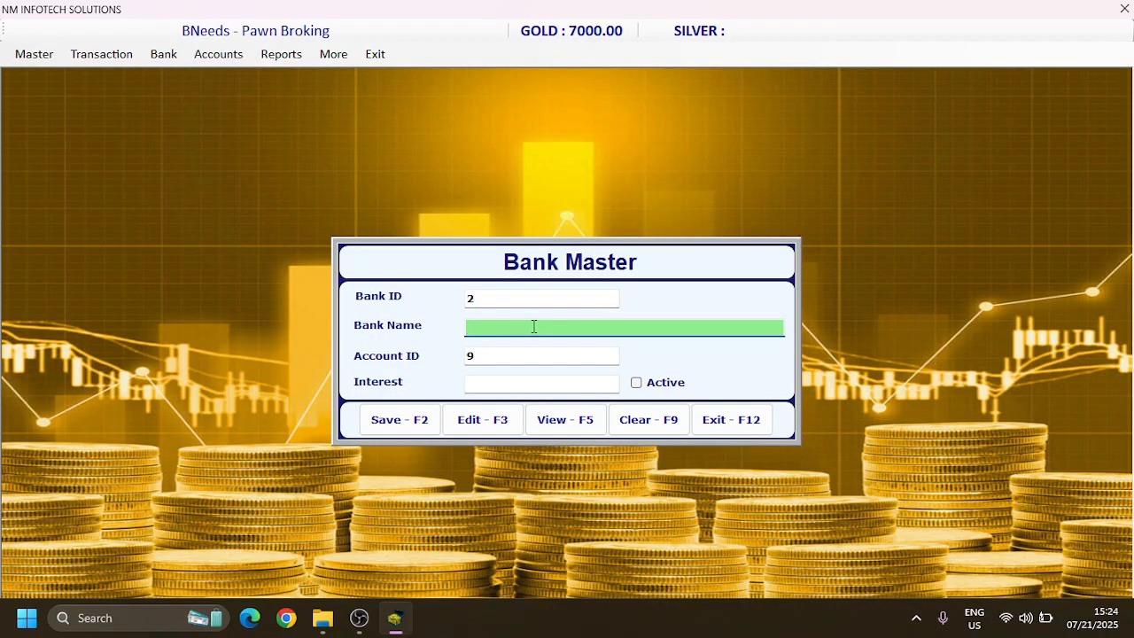
pyautogui.write('sbi')
pyautogui.press('BackSpace')
pyautogui.press('BackSpace')
pyautogui.press('BackSpace')
pyautogui.write('SBI')
pyautogui.press('Tab')
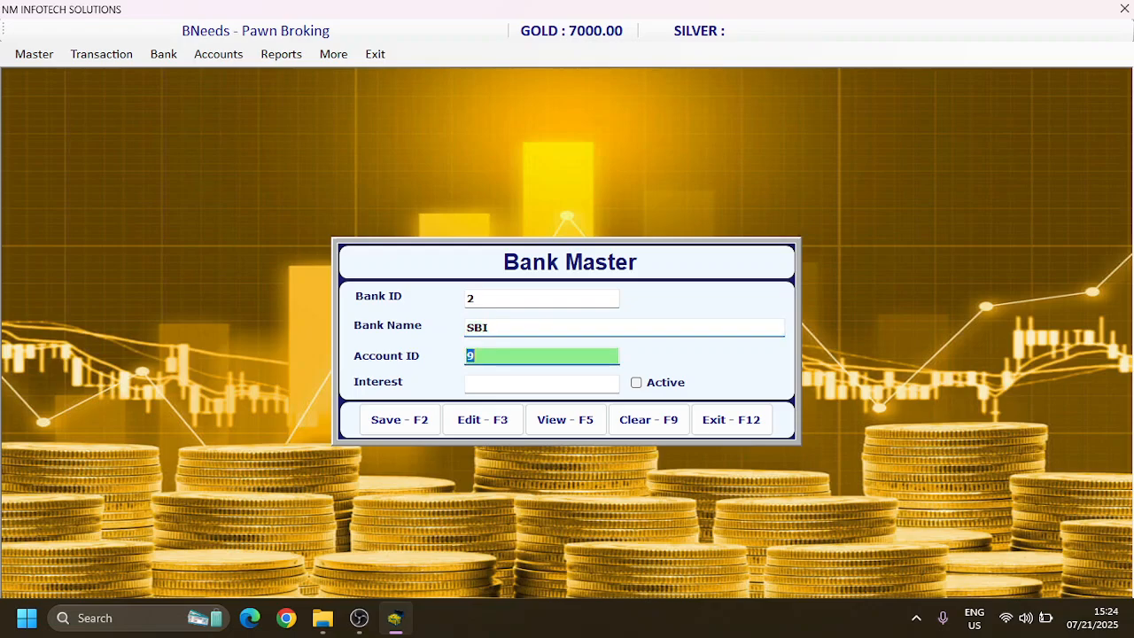
# Step: Set the SBI record's interest to 1, mark it active, save it and close the Bank Master form
pyautogui.press('Tab')
pyautogui.write('1')
pyautogui.press('Tab')
pyautogui.press('space')
pyautogui.press('Tab')
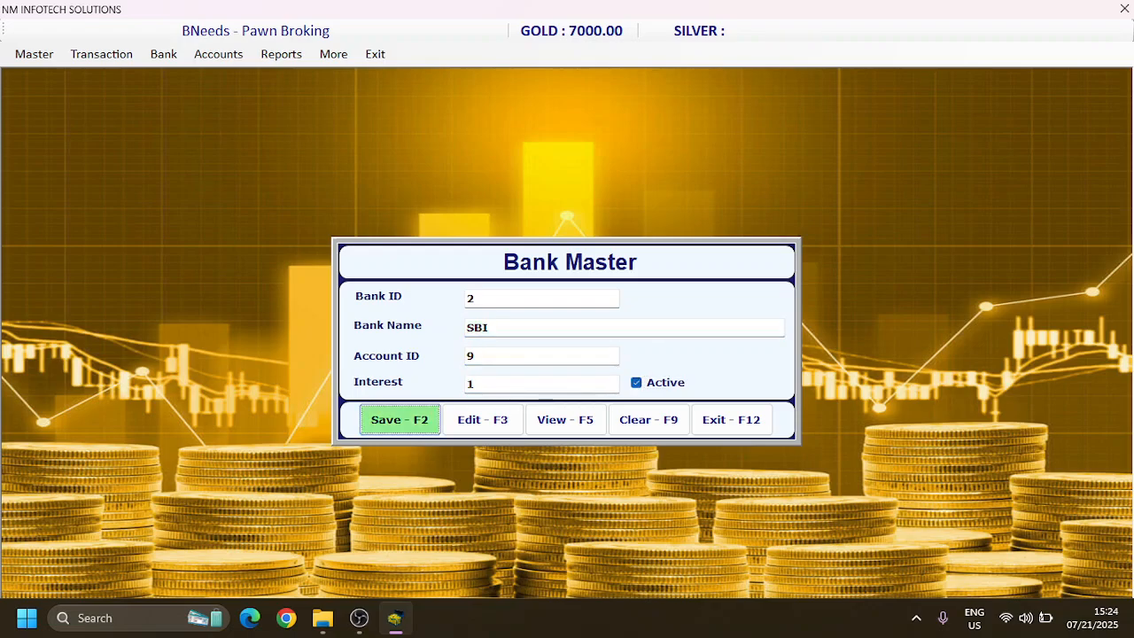
pyautogui.press('Return')
pyautogui.press('Return')
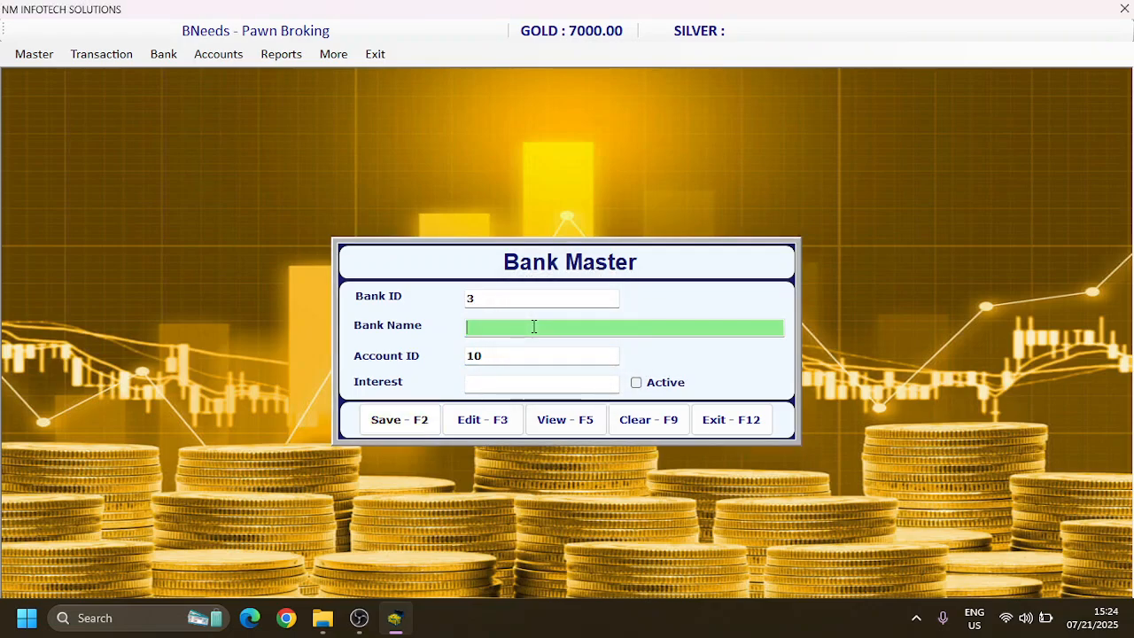
pyautogui.click(760, 422)
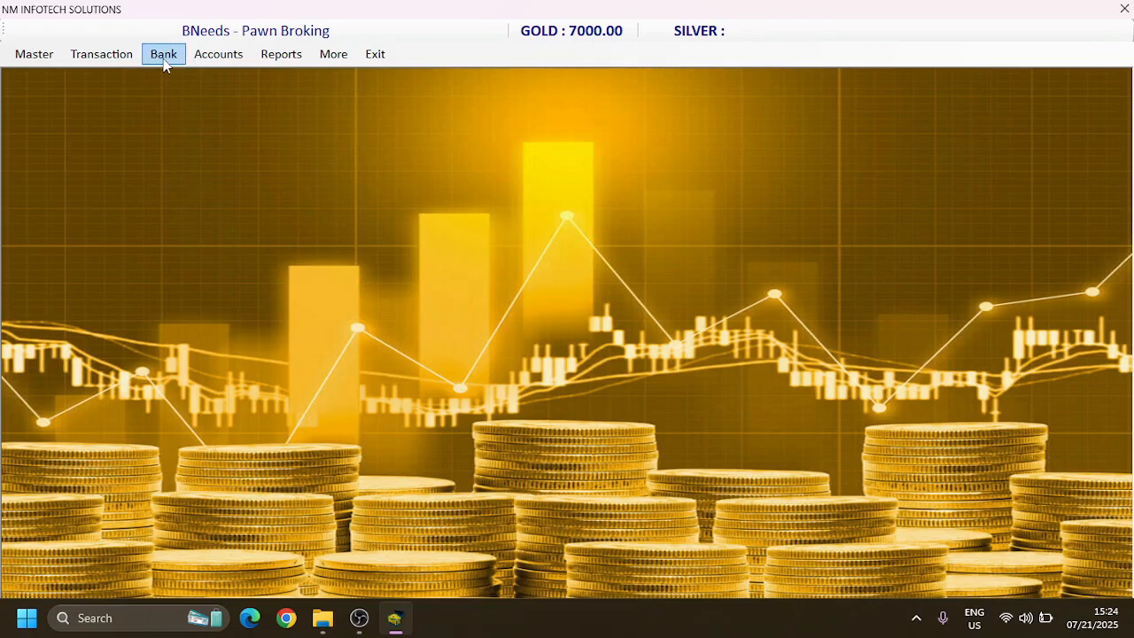
# Step: Start a new bank pledge entry with the bill date 05-07-2025 and SBI as the bank
pyautogui.click(163, 57)
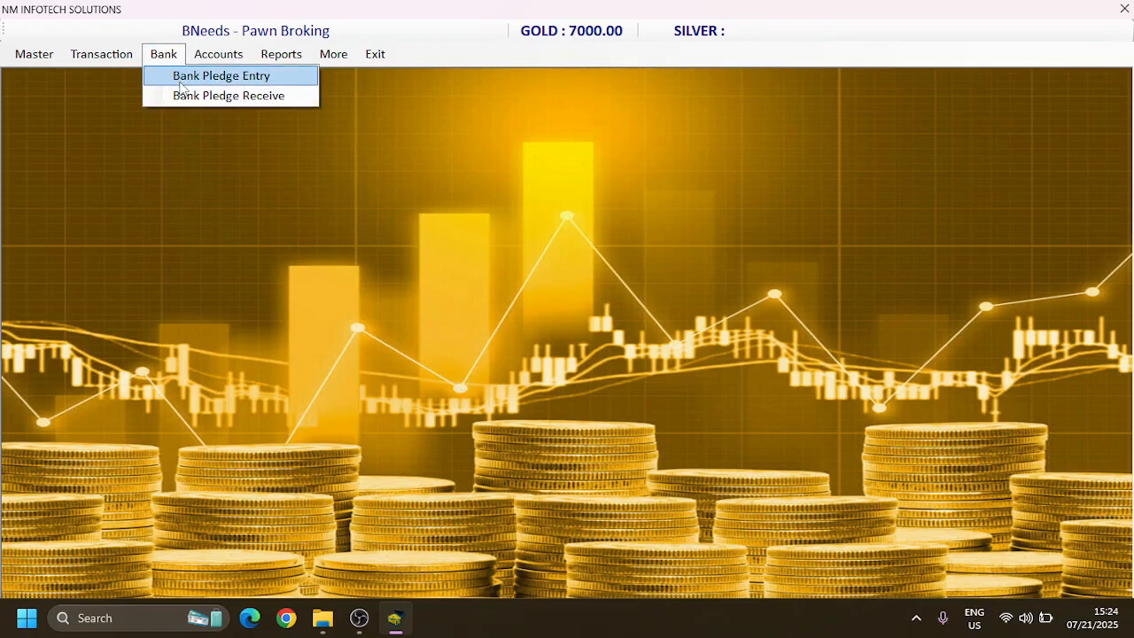
pyautogui.click(181, 80)
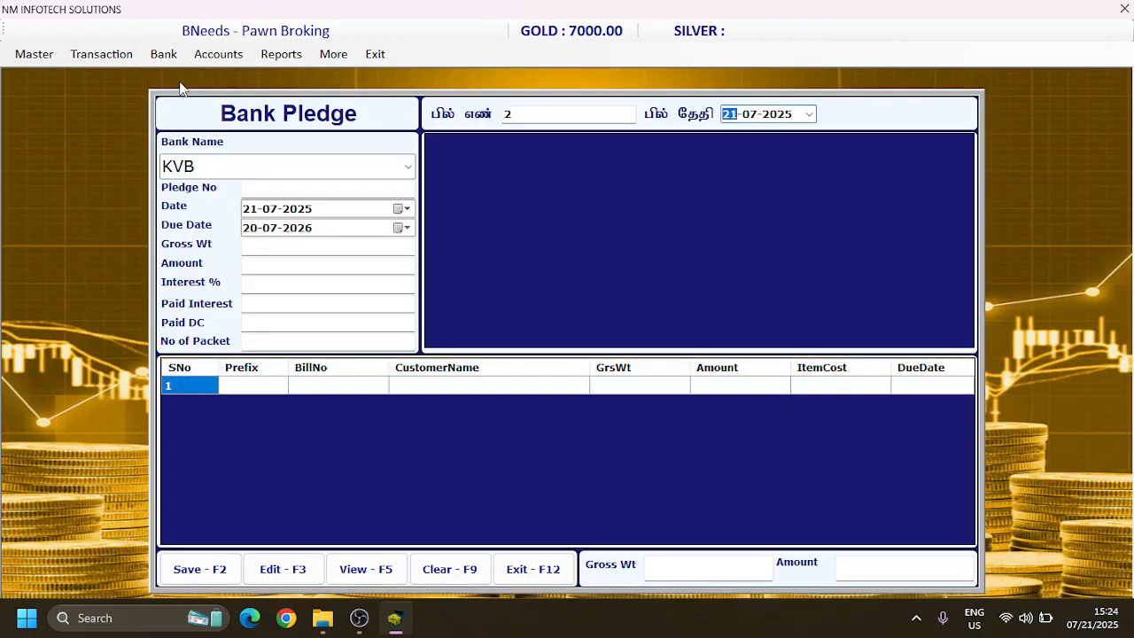
pyautogui.write('5')
pyautogui.press('Return')
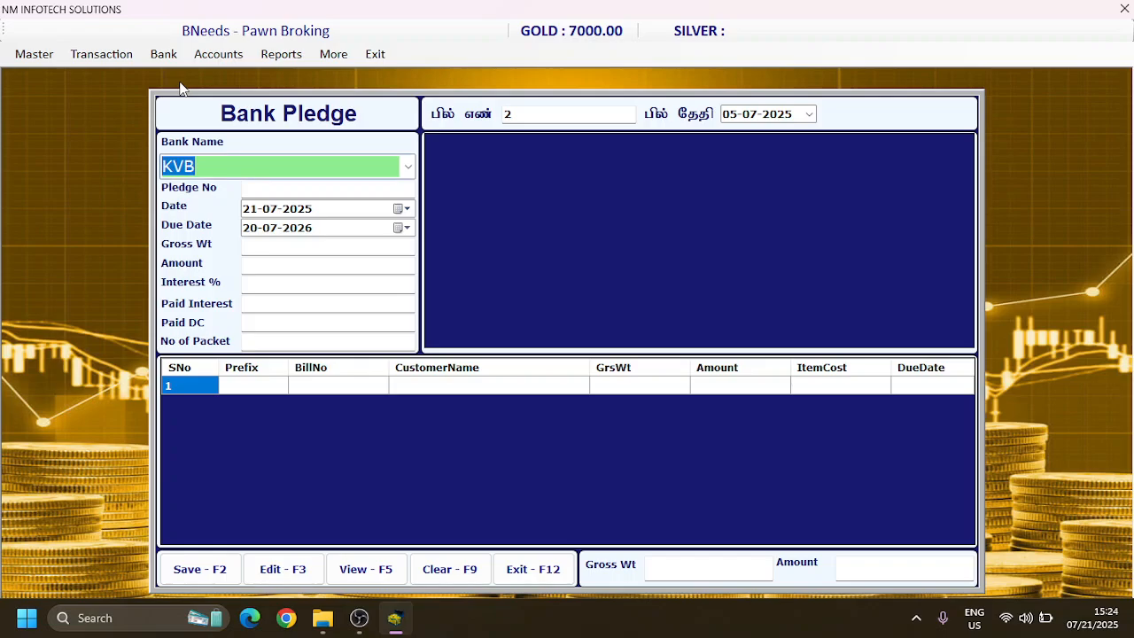
pyautogui.press('Down')
pyautogui.press('Return')
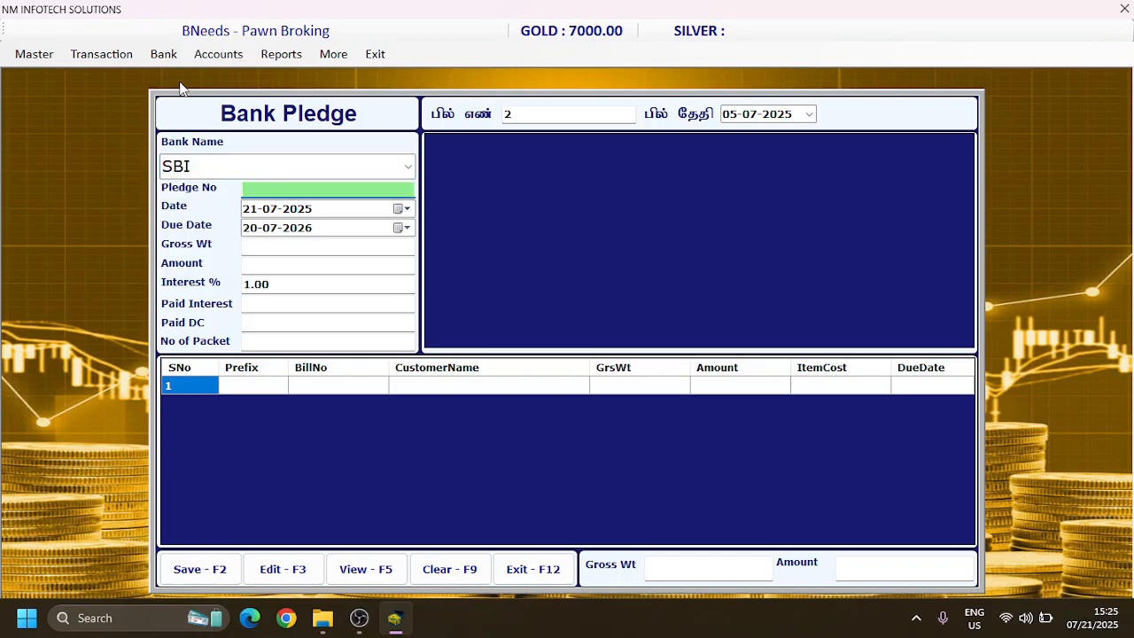
# Step: Enter the bank's pledge number and accept 21-07-2025 as the pledge date and 20-07-2026 as the due date
pyautogui.write('43737434')
pyautogui.press('Return')
pyautogui.press('Return')
pyautogui.press('Return')
pyautogui.press('Return')
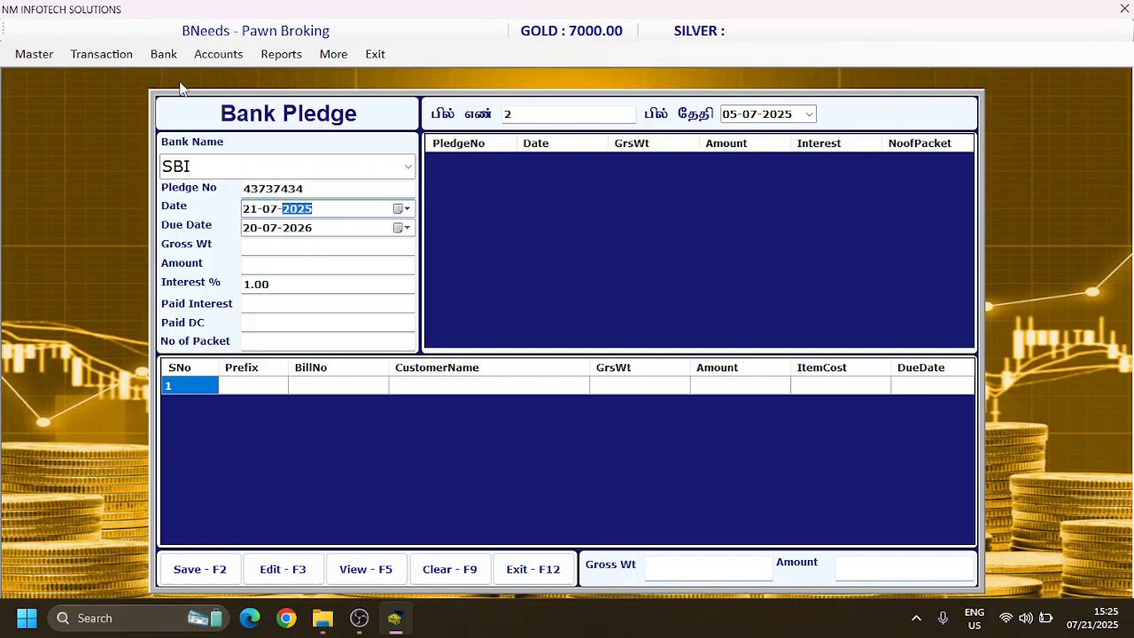
pyautogui.press('Return')
pyautogui.press('Return')
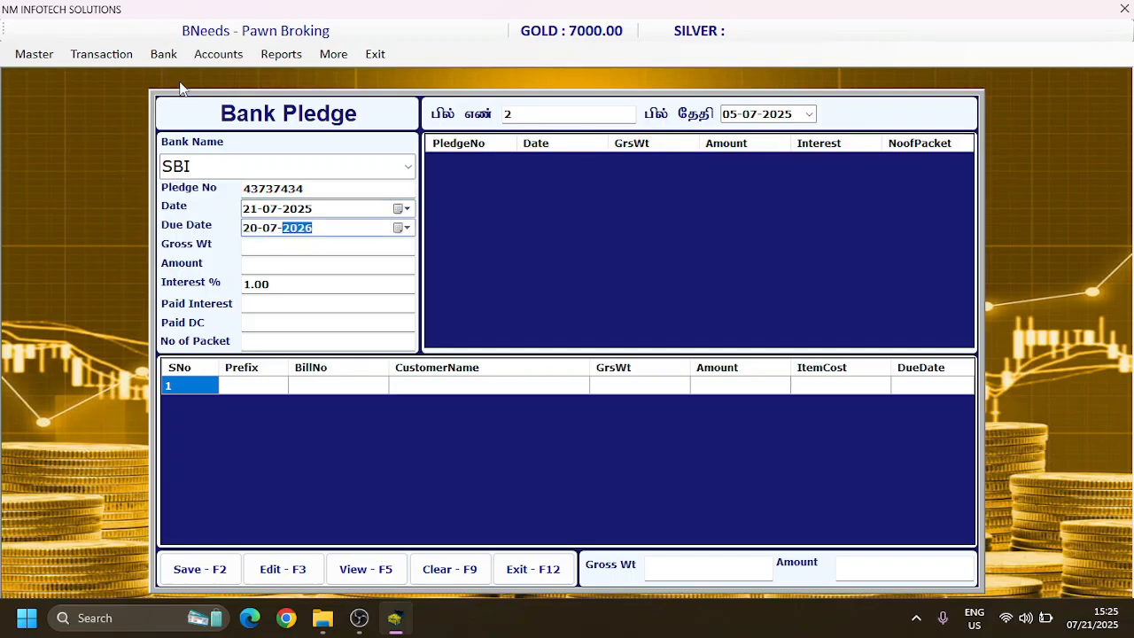
pyautogui.press('Return')
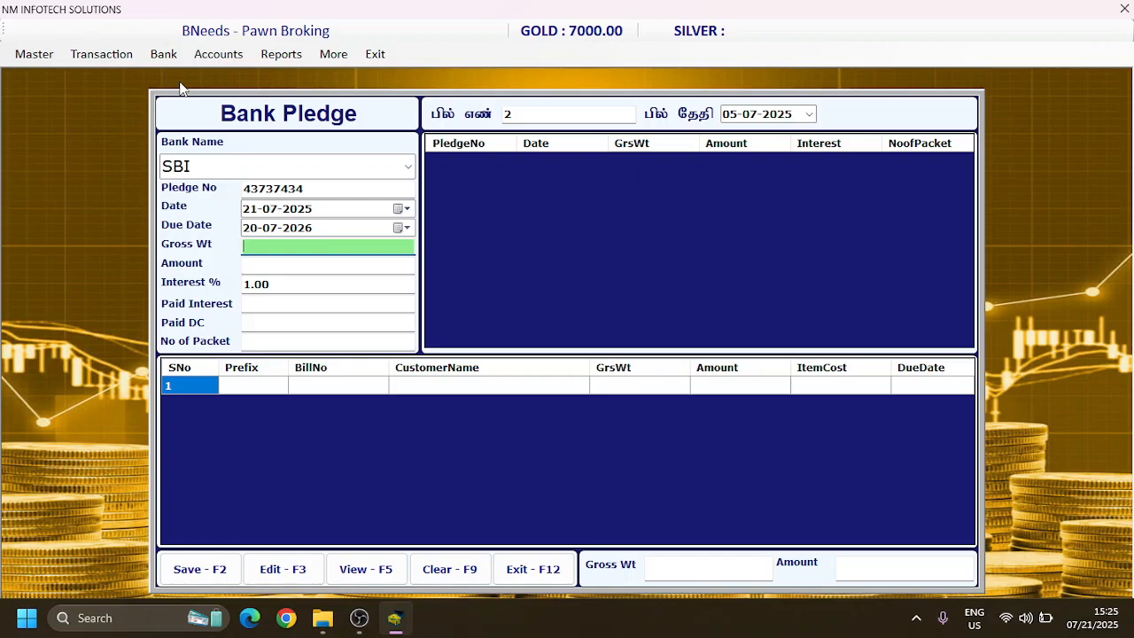
# Step: Set the bank pledge's gross weight to 30.3 and amount to 100000, accepting the 1.00 interest rate
pyautogui.write('30.3')
pyautogui.press('Return')
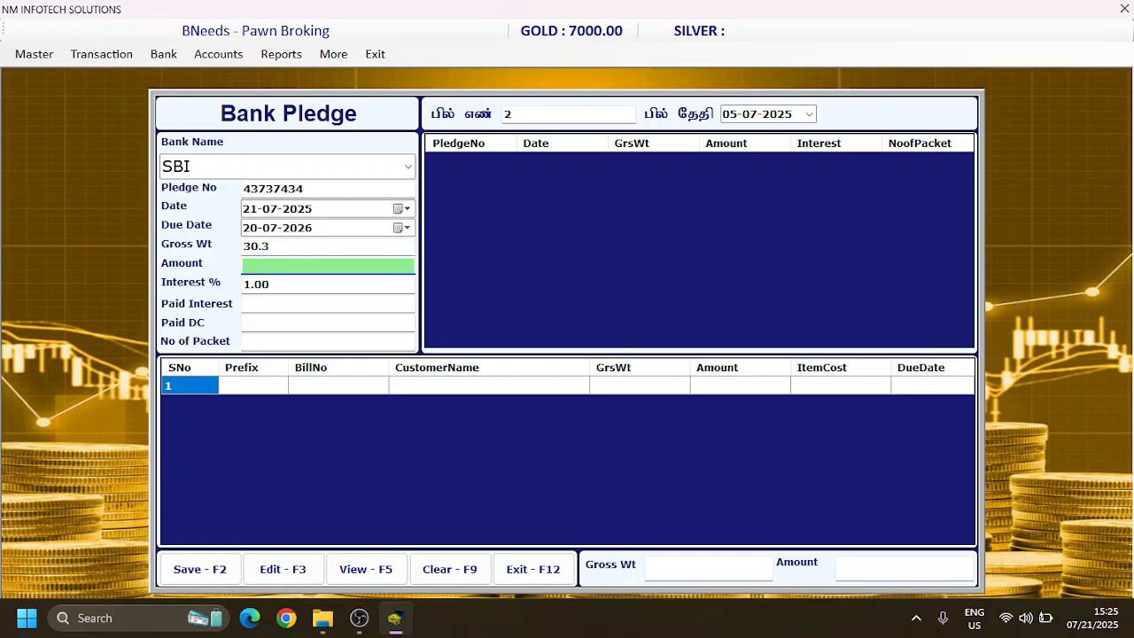
pyautogui.write('1000000')
pyautogui.press('BackSpace')
pyautogui.press('Return')
pyautogui.press('Return')
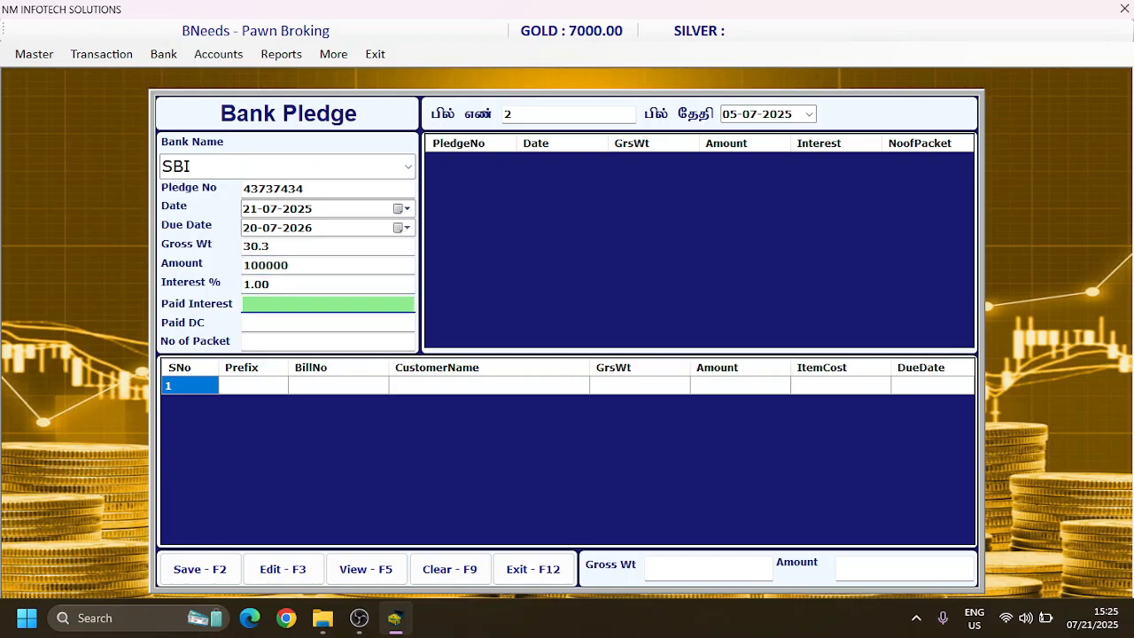
# Step: Set the paid interest to 0, the paid DC to 200 and the number of packets to 1
pyautogui.press('Return')
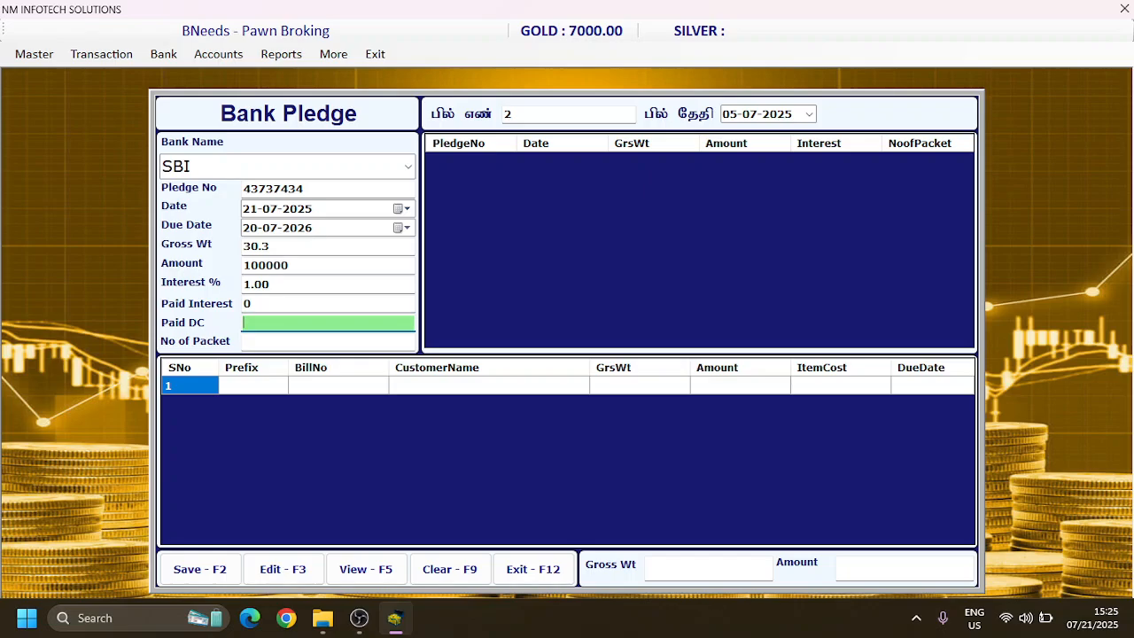
pyautogui.write('200')
pyautogui.press('Return')
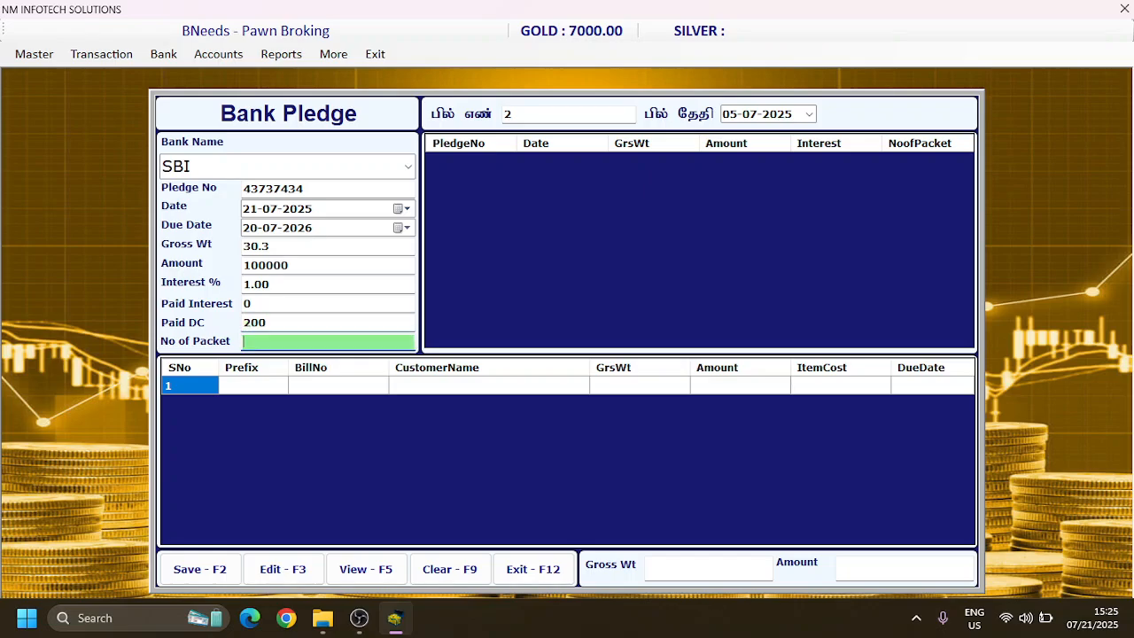
pyautogui.write('10')
pyautogui.press('Return')
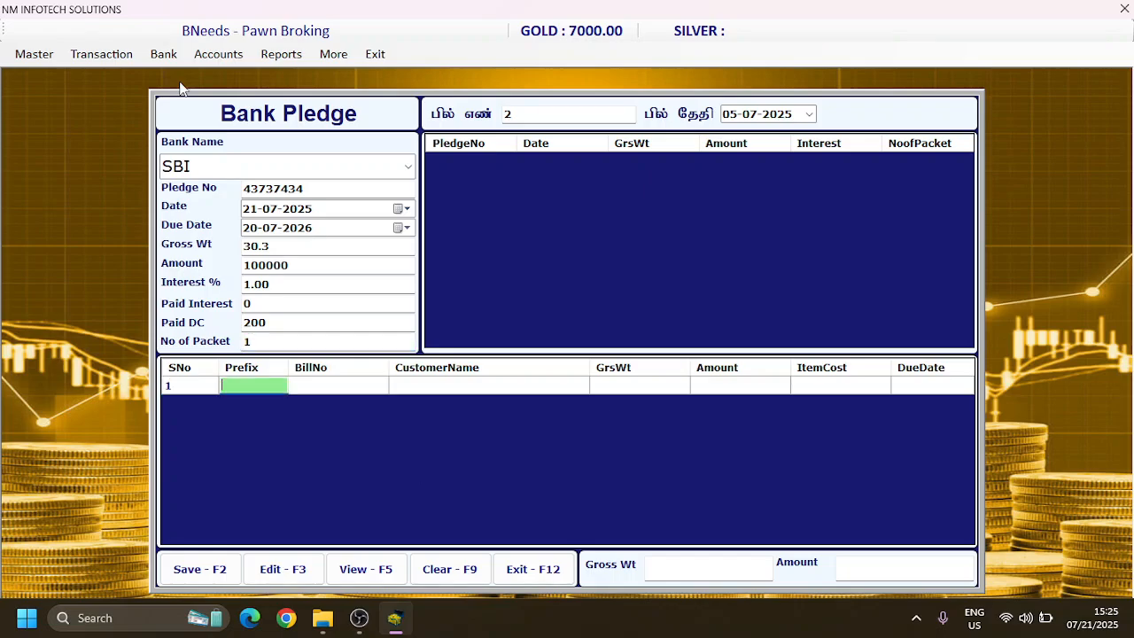
# Step: Add the customer pledge with prefix A and bill number 3 to the bank pledge's item list
pyautogui.write('A')
pyautogui.press('Return')
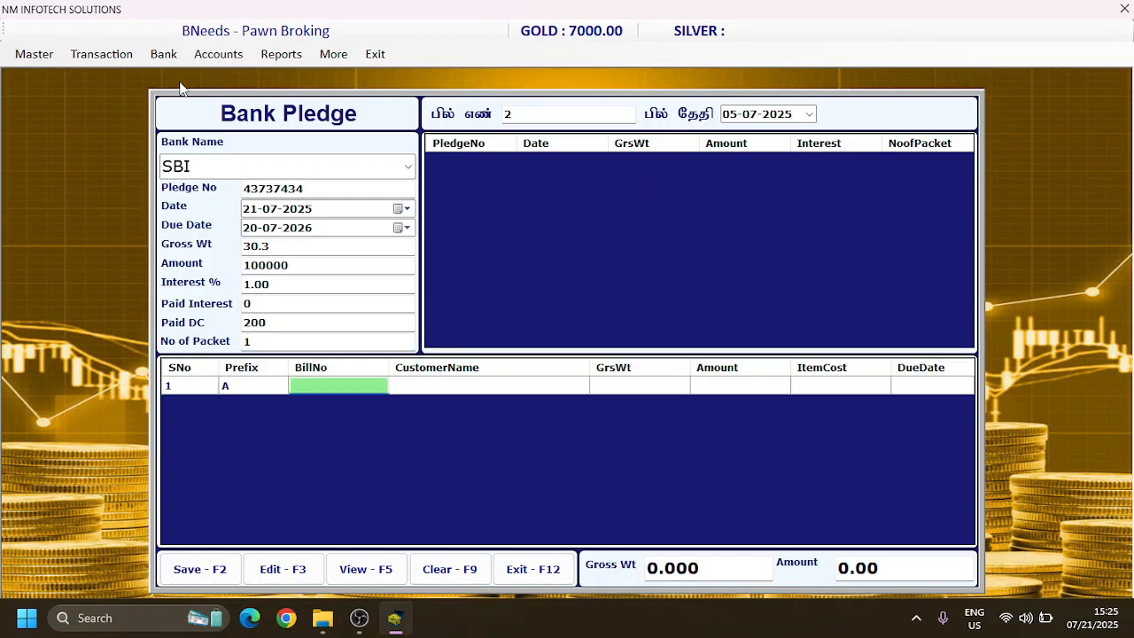
pyautogui.write('3')
pyautogui.press('Return')
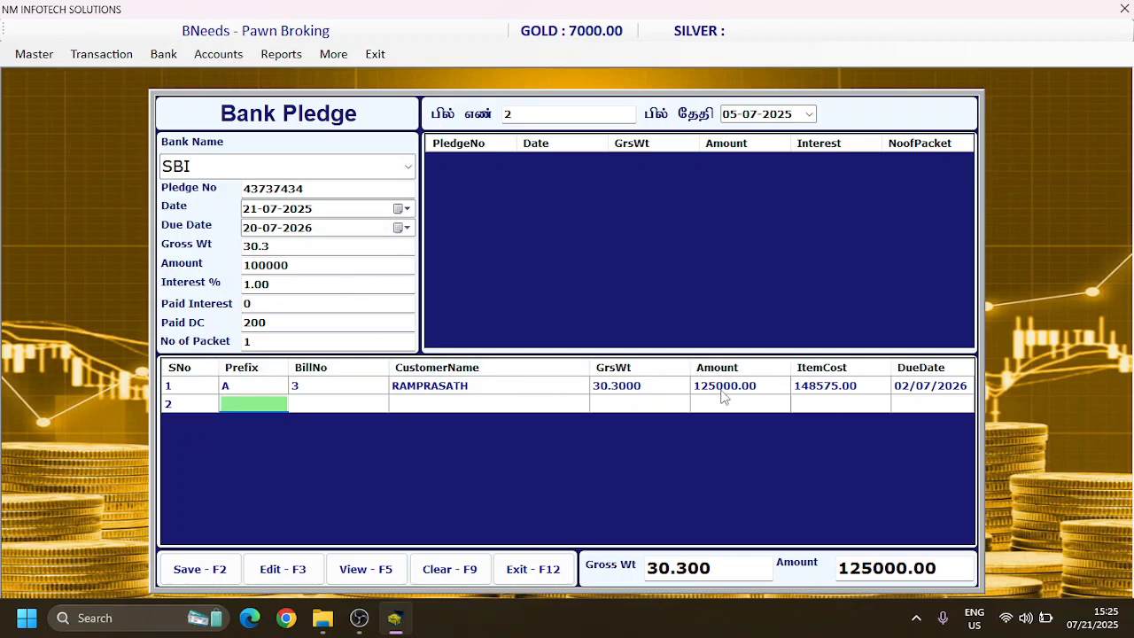
# Step: Save the SBI bank pledge and close the bank pledge form
pyautogui.click(311, 267)
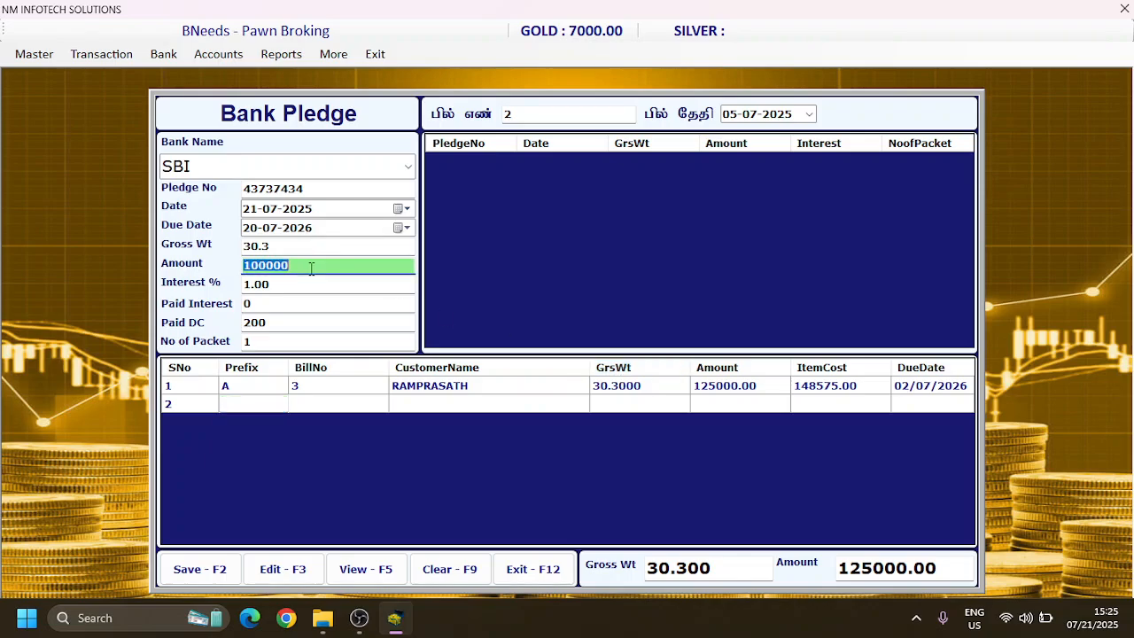
pyautogui.click(195, 578)
pyautogui.press('Return')
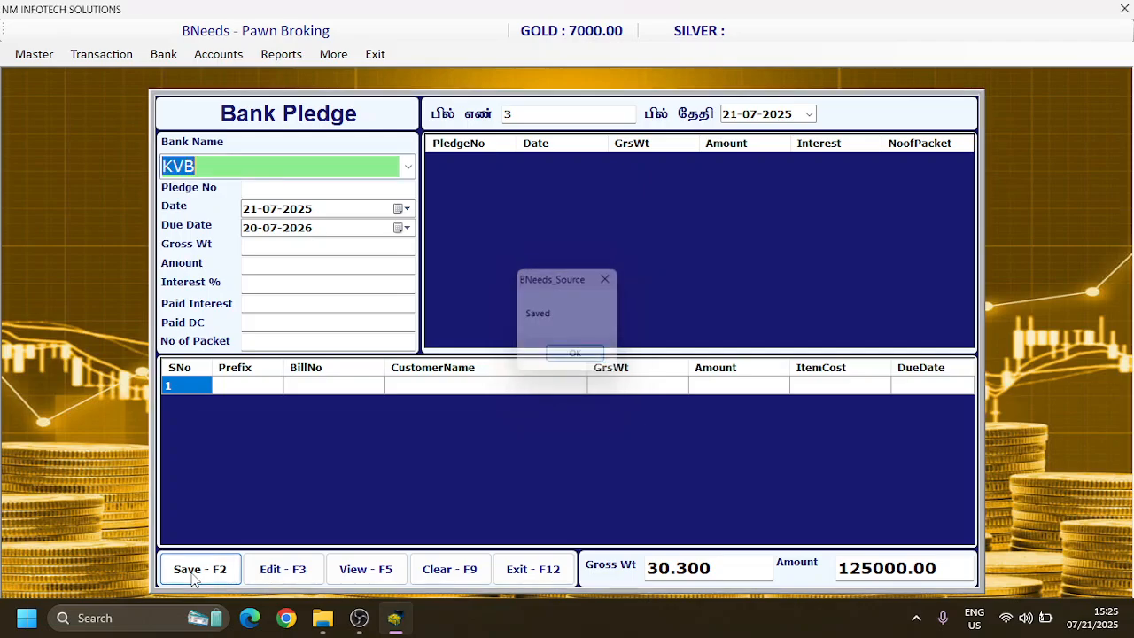
pyautogui.click(551, 573)
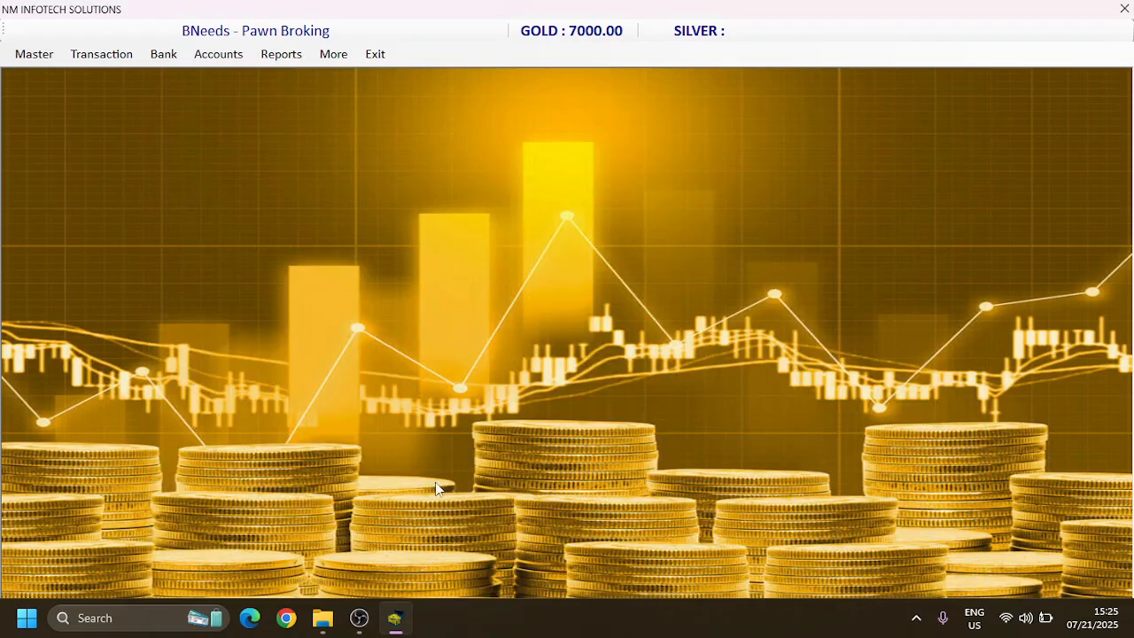
# Step: Generate the customer pledge report of in-bank pledges from 01-06-2024 to 21-07-2025
pyautogui.click(271, 59)
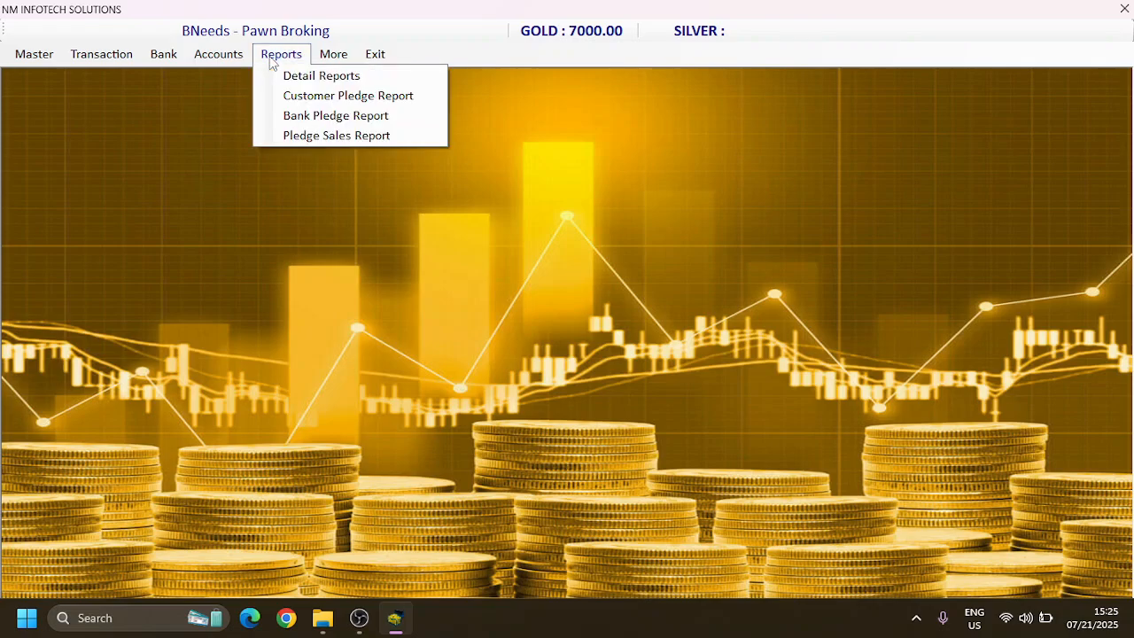
pyautogui.click(298, 96)
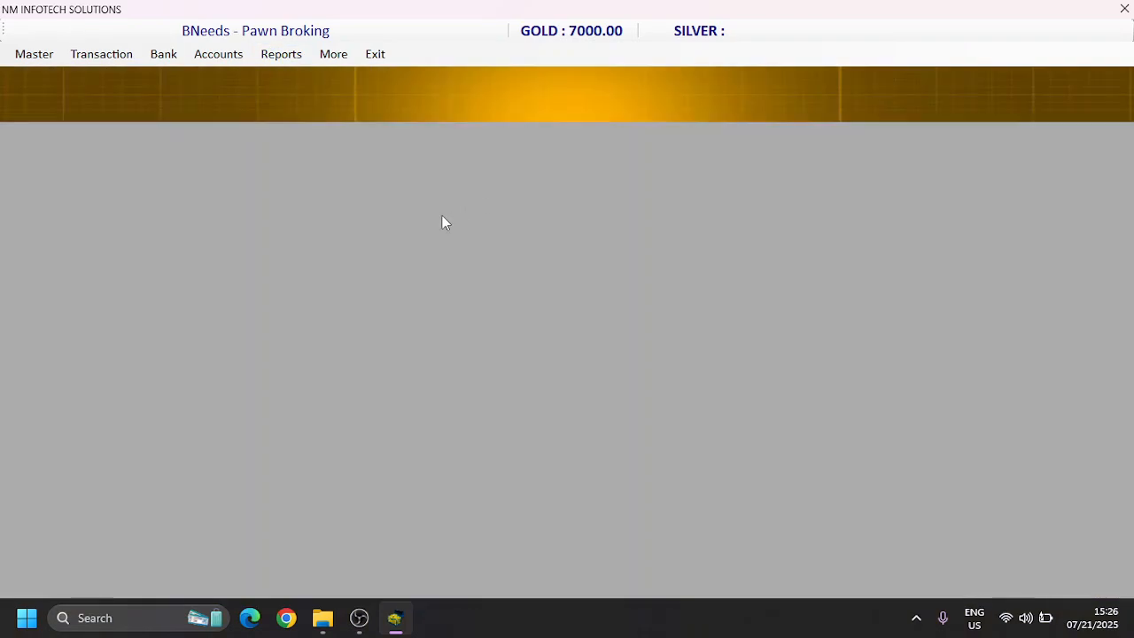
pyautogui.click(357, 175)
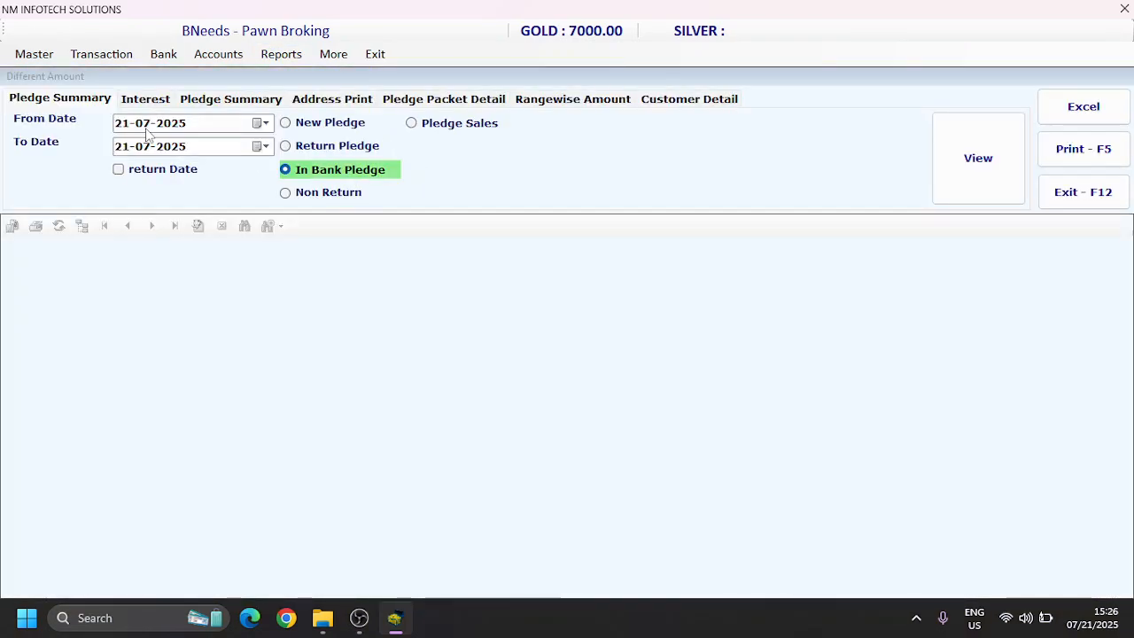
pyautogui.click(121, 126)
pyautogui.write('01062024')
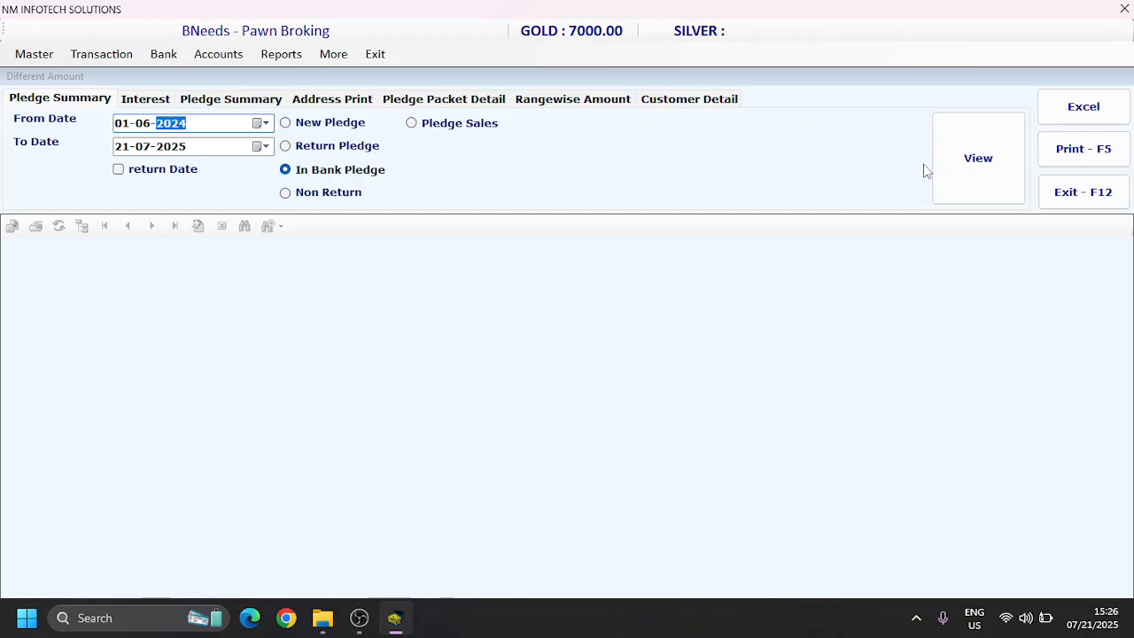
pyautogui.click(1003, 172)
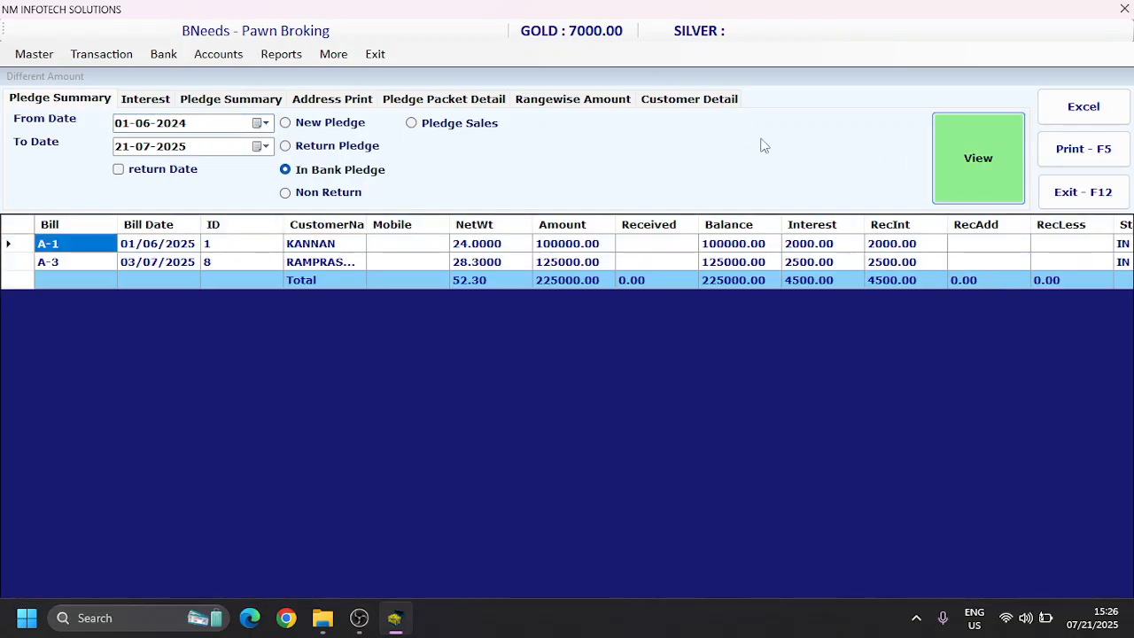
# Step: Examine the in-bank pledge rows across the weight, amount, interest, status and bank name columns, and close the report
pyautogui.click(322, 263)
pyautogui.press('Tab')
pyautogui.press('Right')
pyautogui.press('Right')
pyautogui.press('Right')
pyautogui.press('Right')
pyautogui.press('Right')
pyautogui.press('Right')
pyautogui.press('Right')
pyautogui.press('Right')
pyautogui.press('Right')
pyautogui.press('Right')
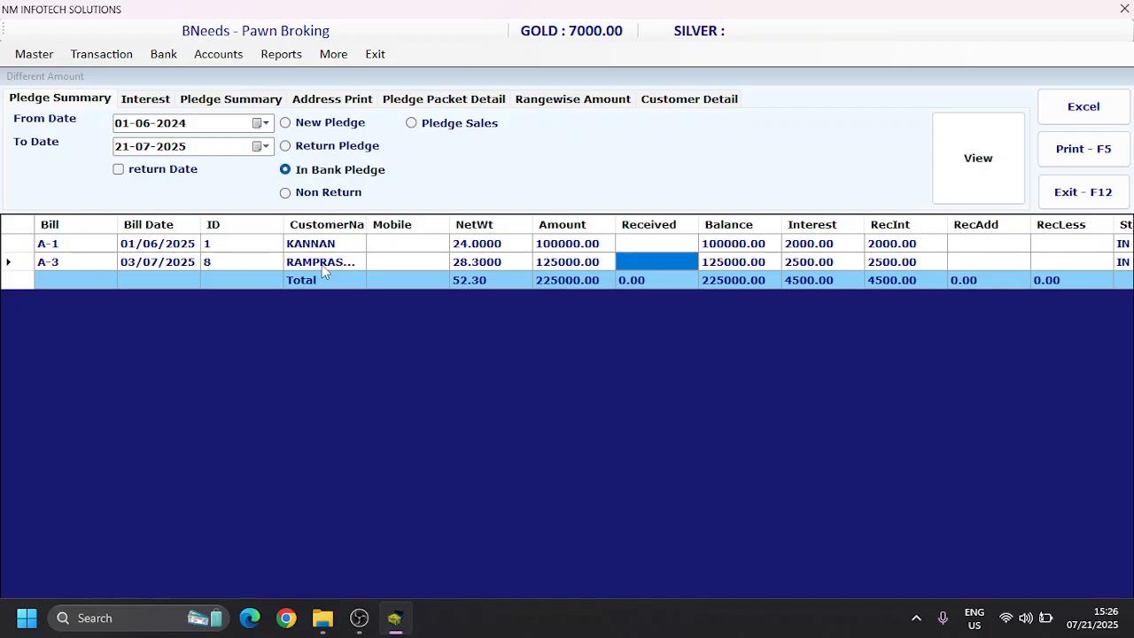
pyautogui.press('Left')
pyautogui.press('Left')
pyautogui.press('Left')
pyautogui.press('Left')
pyautogui.press('Right')
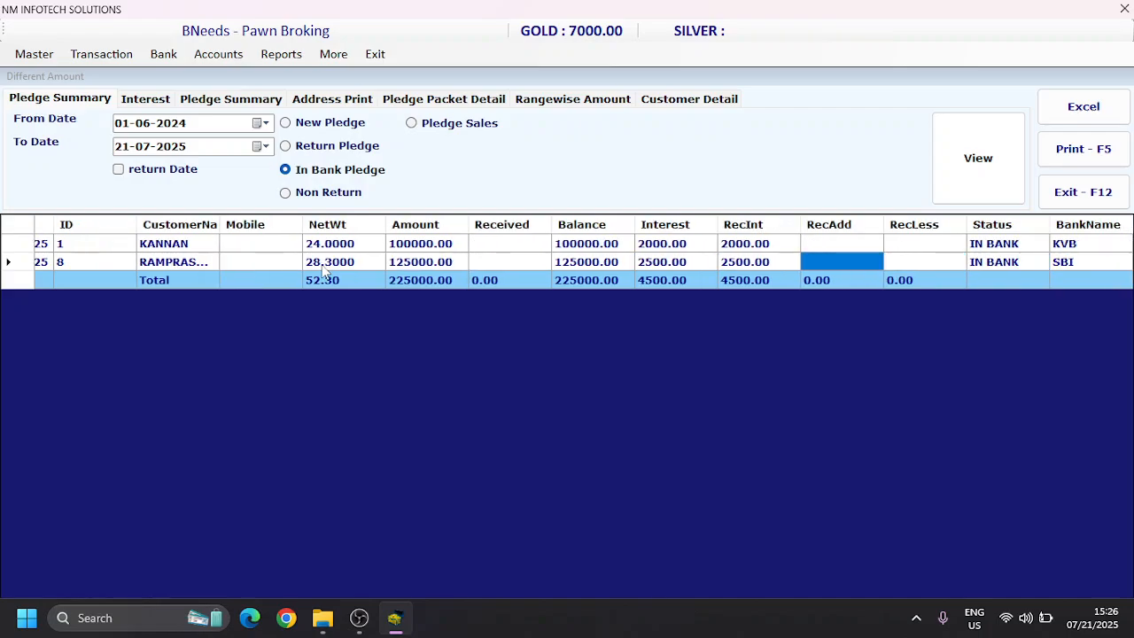
pyautogui.press('Right')
pyautogui.press('Right')
pyautogui.press('Right')
pyautogui.press('Up')
pyautogui.press('Down')
pyautogui.press('Left')
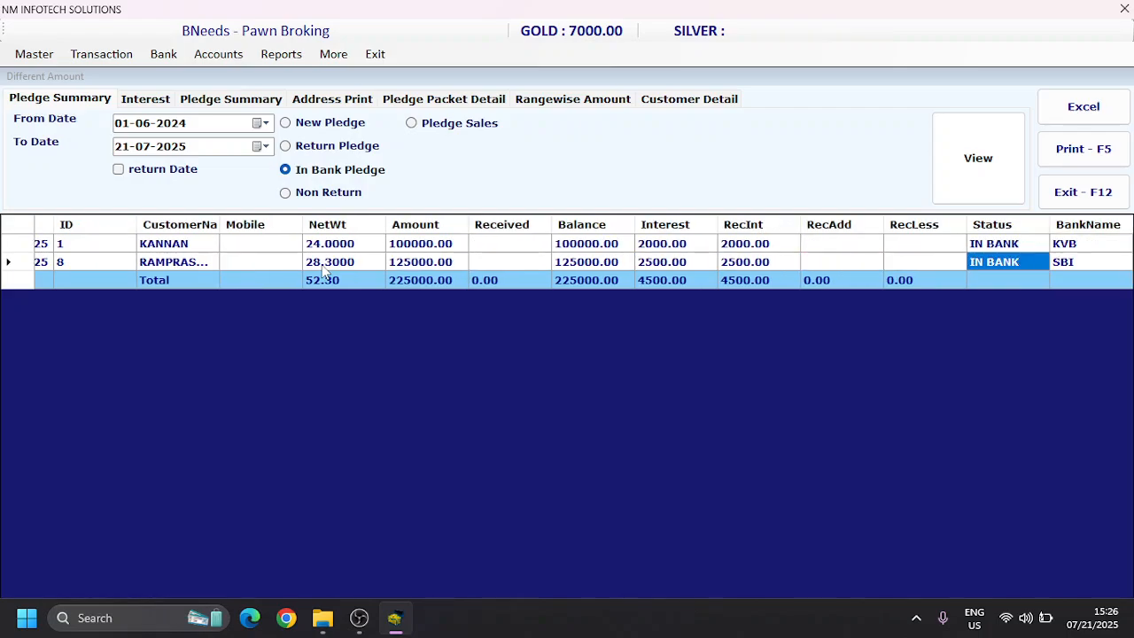
pyautogui.press('Left')
pyautogui.press('Left')
pyautogui.press('Left')
pyautogui.press('Left')
pyautogui.press('Left')
pyautogui.press('Left')
pyautogui.press('Left')
pyautogui.press('Left')
pyautogui.press('Left')
pyautogui.press('Left')
pyautogui.press('Left')
pyautogui.press('Left')
pyautogui.press('Left')
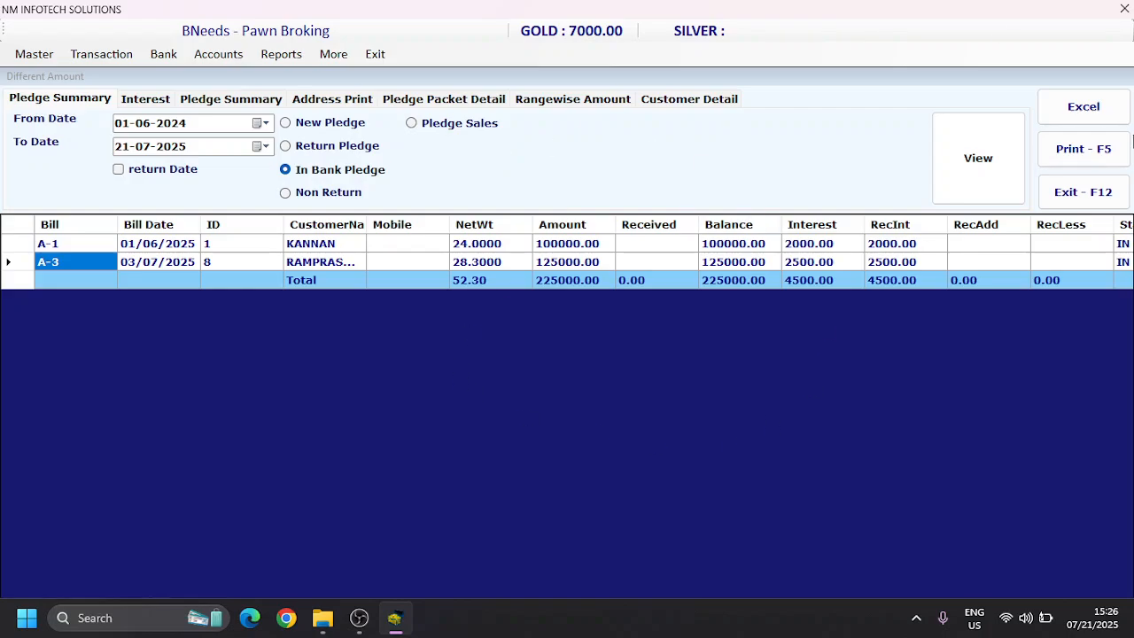
pyautogui.click(1068, 205)
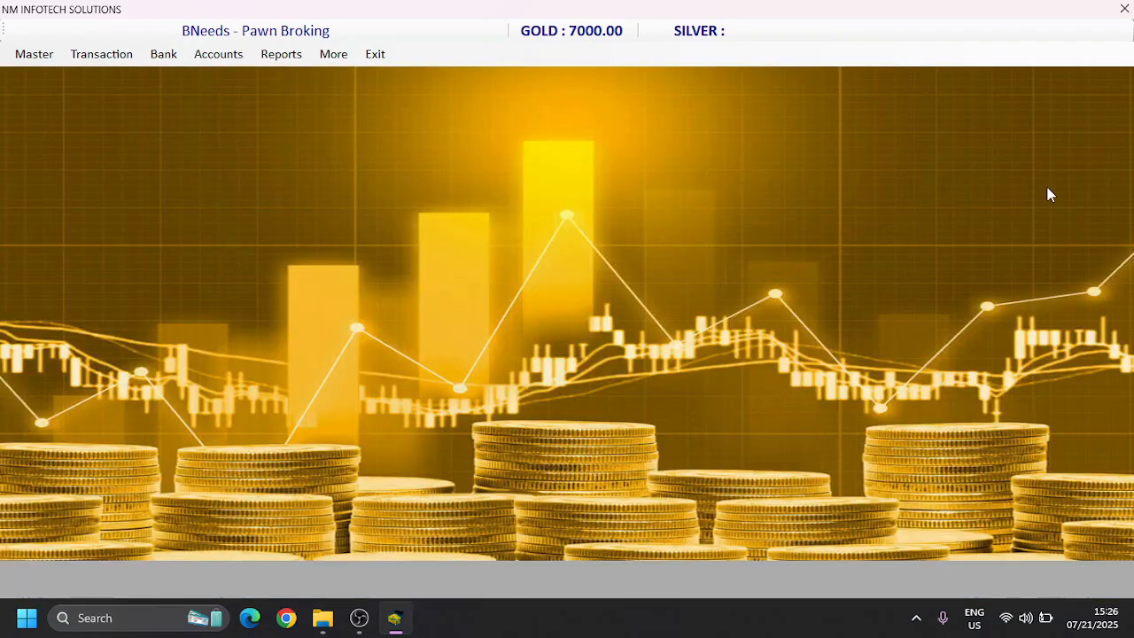
# Step: Try to load the pledge with prefix A and bill number 1 for return, and close the pledge return form
pyautogui.click(102, 64)
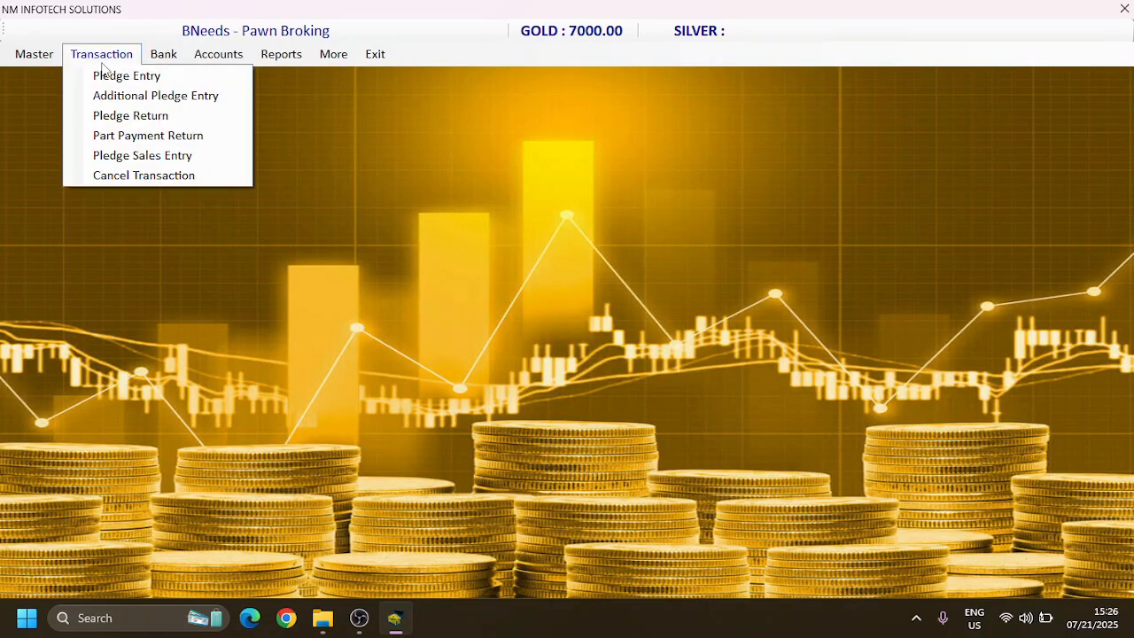
pyautogui.click(126, 117)
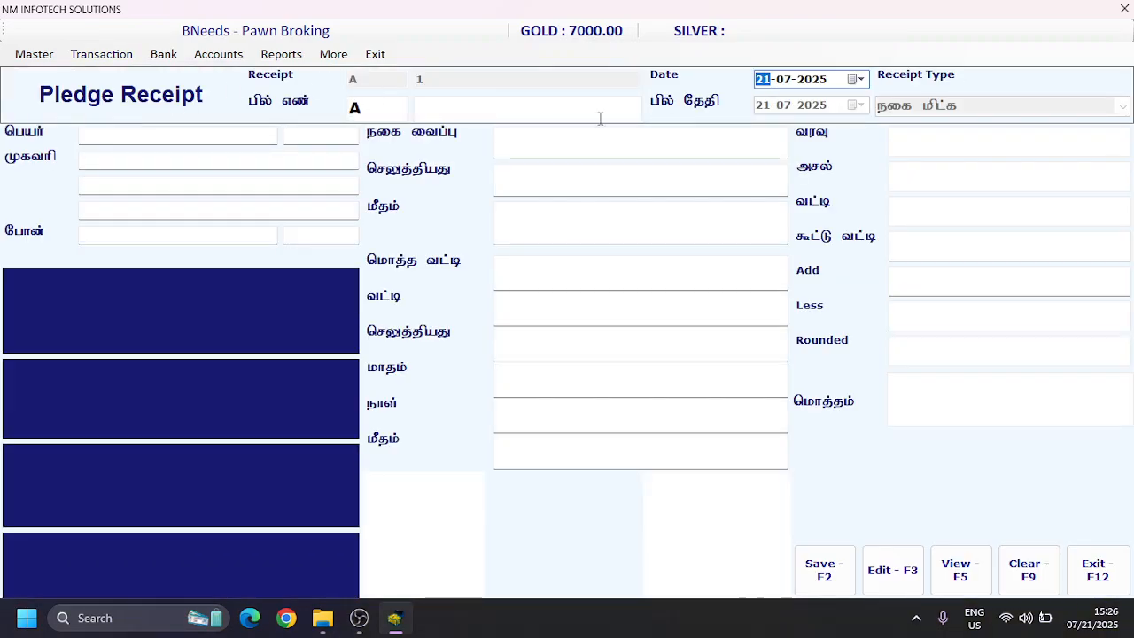
pyautogui.press('Return')
pyautogui.press('Return')
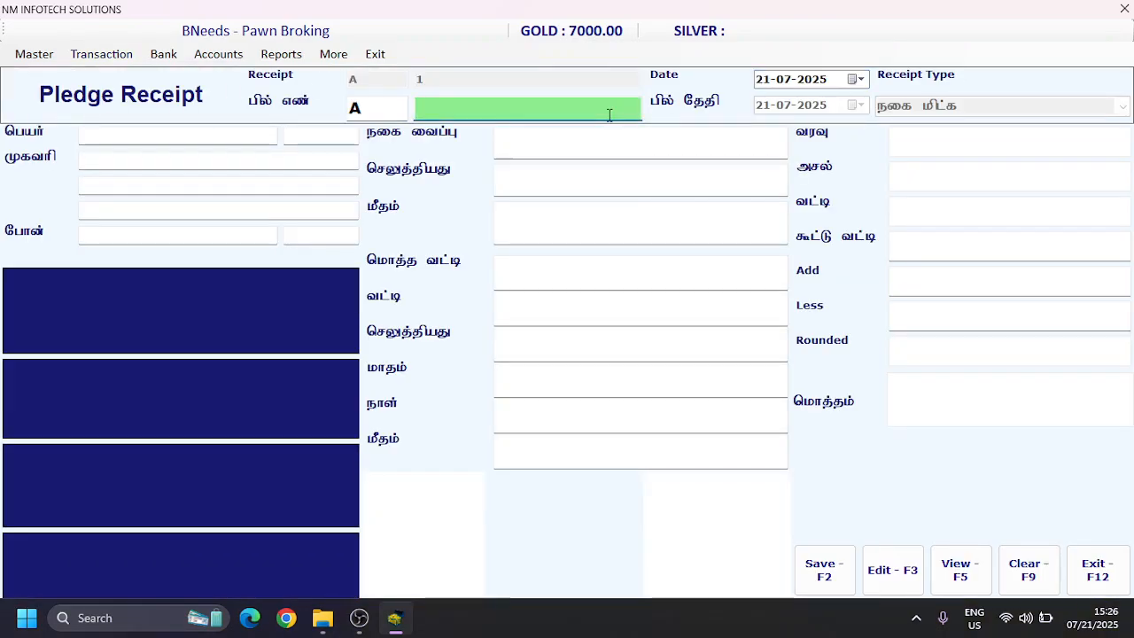
pyautogui.write('1')
pyautogui.press('Return')
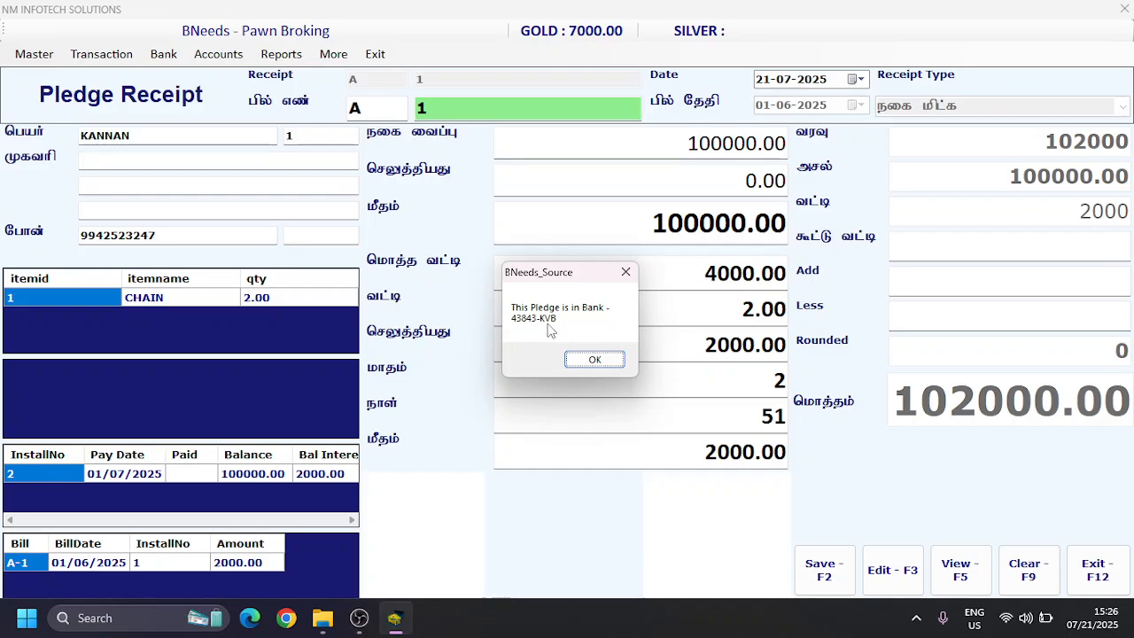
pyautogui.click(595, 361)
pyautogui.click(1114, 574)
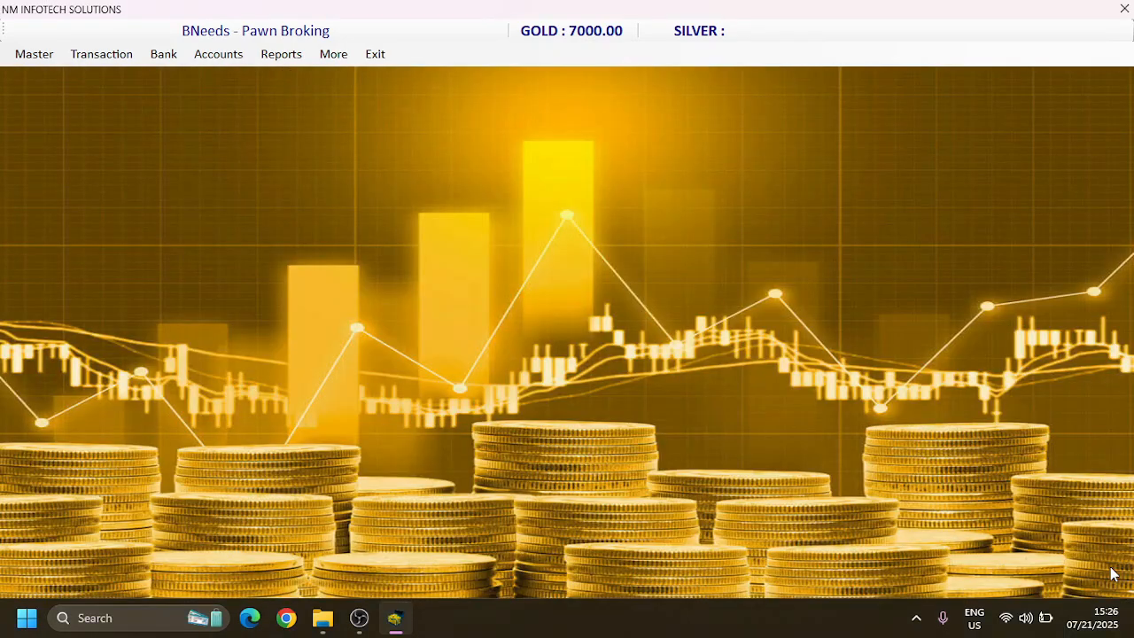
# Step: Start a bank pledge receipt for KVB, accepting bill number 3 and the date 21-07-2025
pyautogui.click(162, 57)
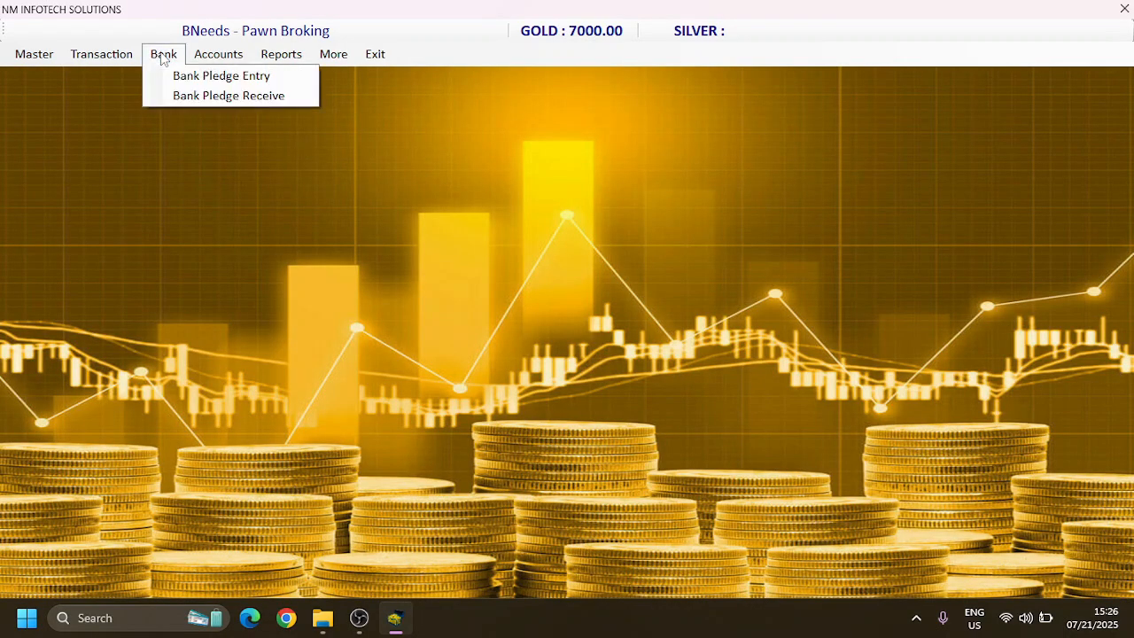
pyautogui.click(176, 96)
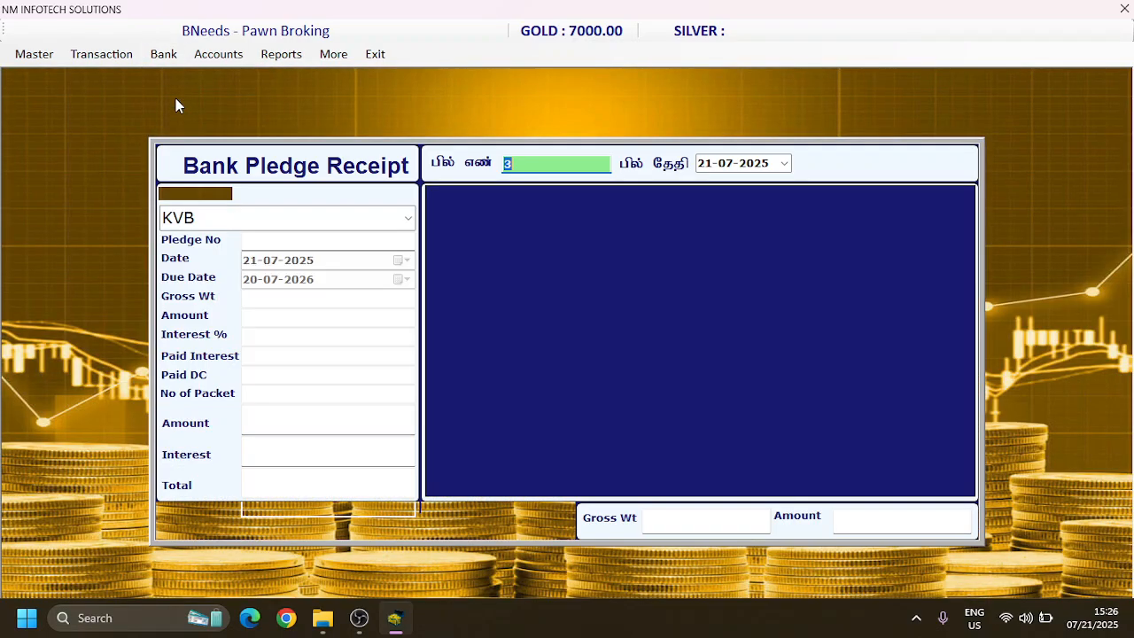
pyautogui.press('Return')
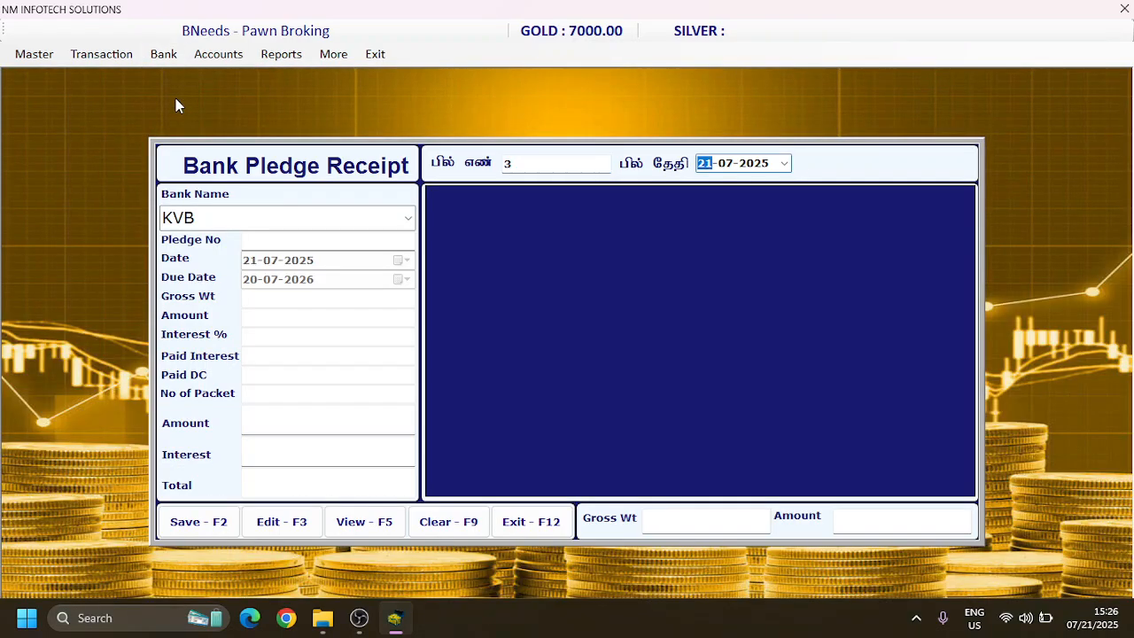
pyautogui.press('Return')
# Step: Load the KVB pledge of 70000.00 dated 21/07/2025 from the bank pledge list into the receipt
pyautogui.press('Return')
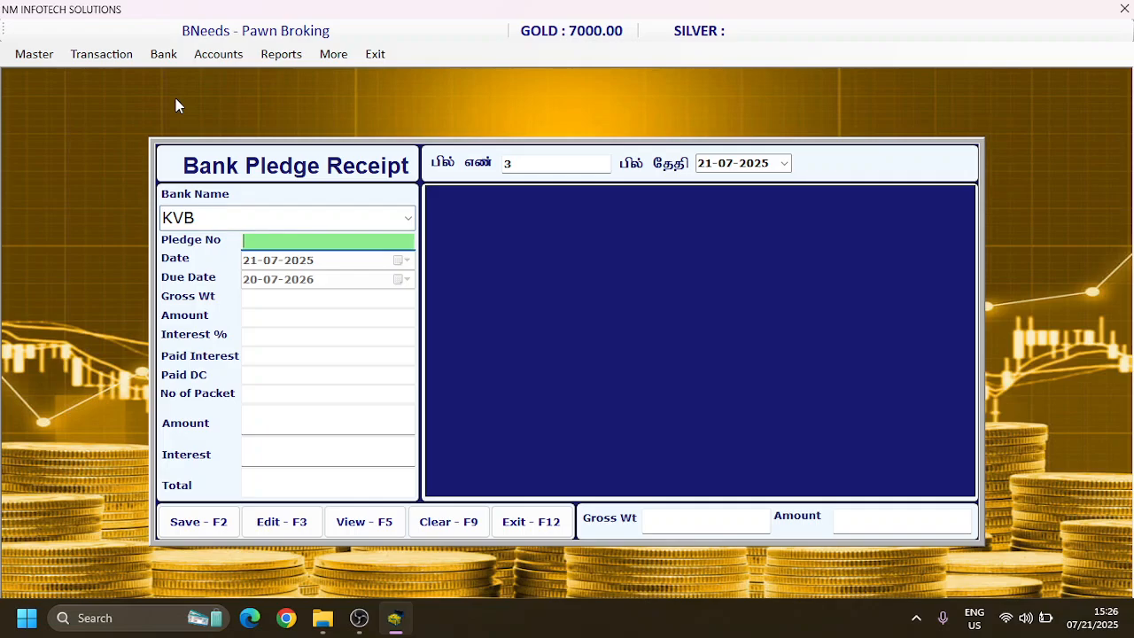
pyautogui.press('Return')
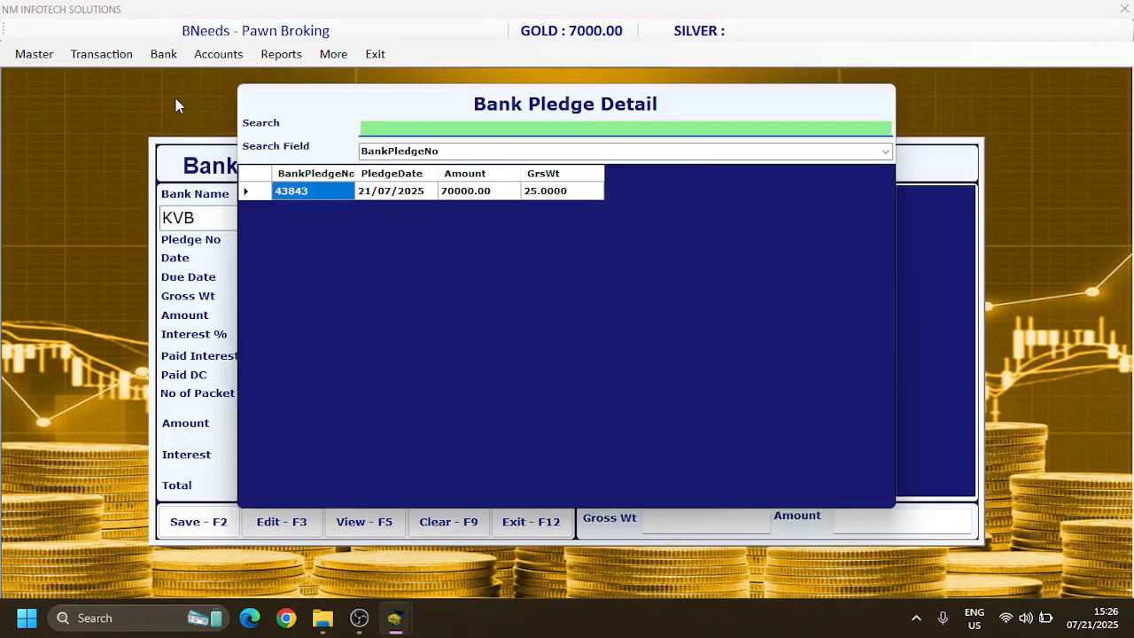
pyautogui.press('Escape')
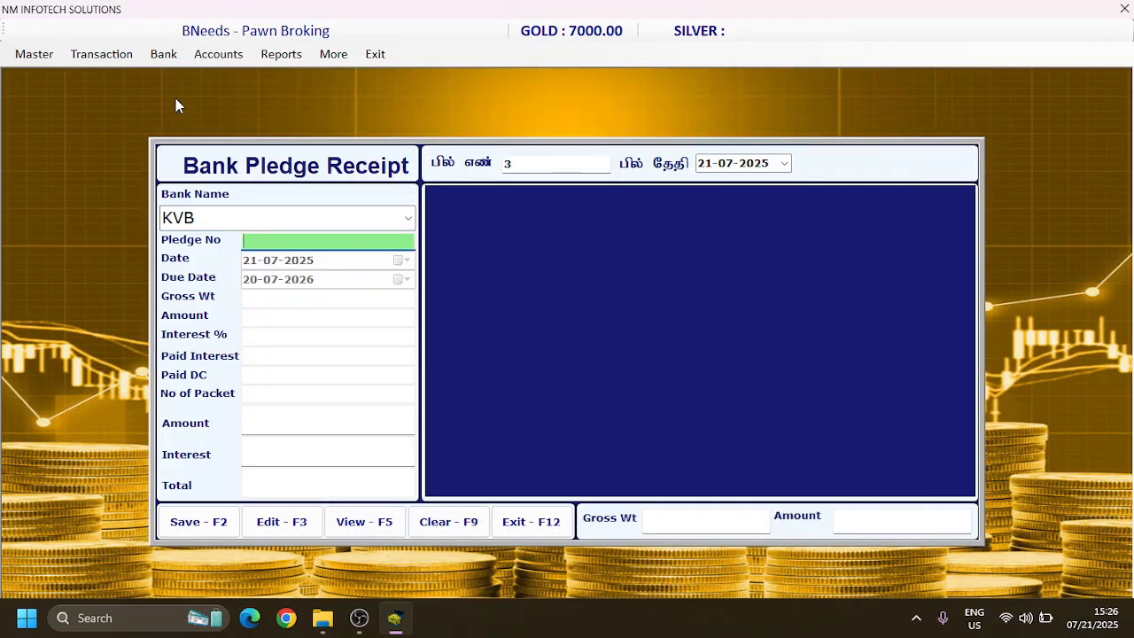
pyautogui.press('Return')
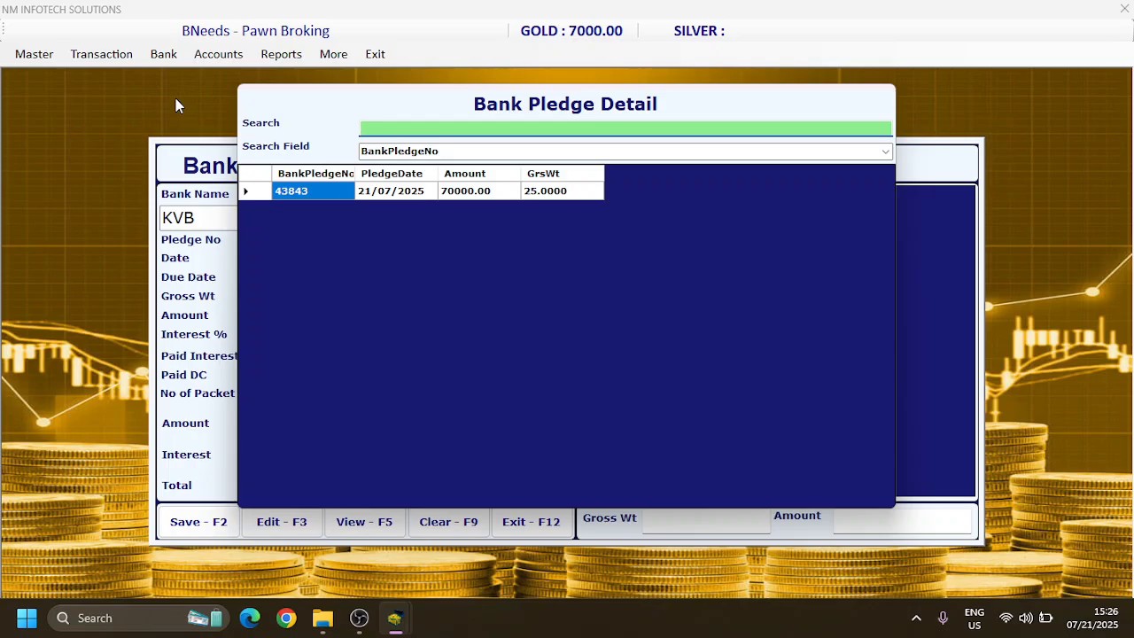
pyautogui.press('Tab')
pyautogui.press('Right')
pyautogui.press('Right')
pyautogui.press('Right')
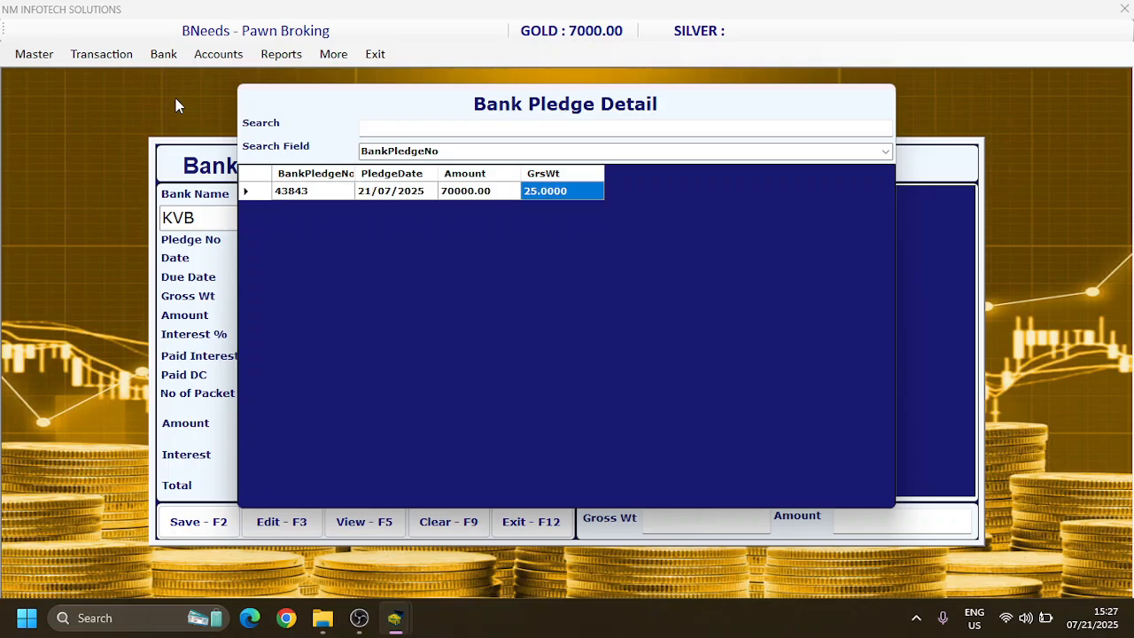
pyautogui.press('Left')
pyautogui.press('Left')
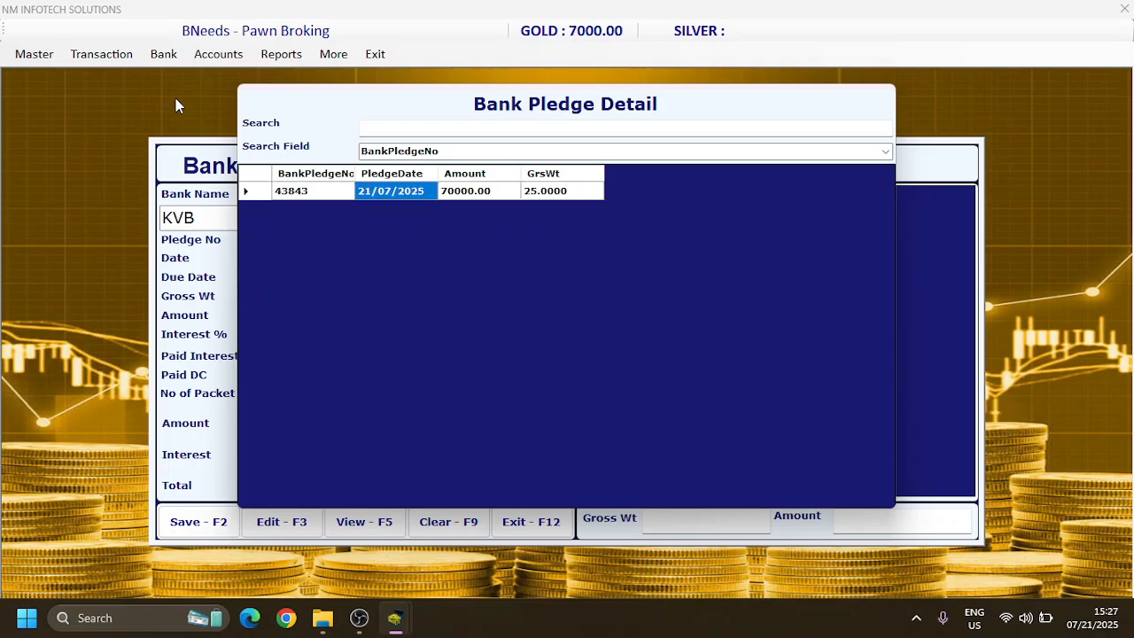
pyautogui.press('Return')
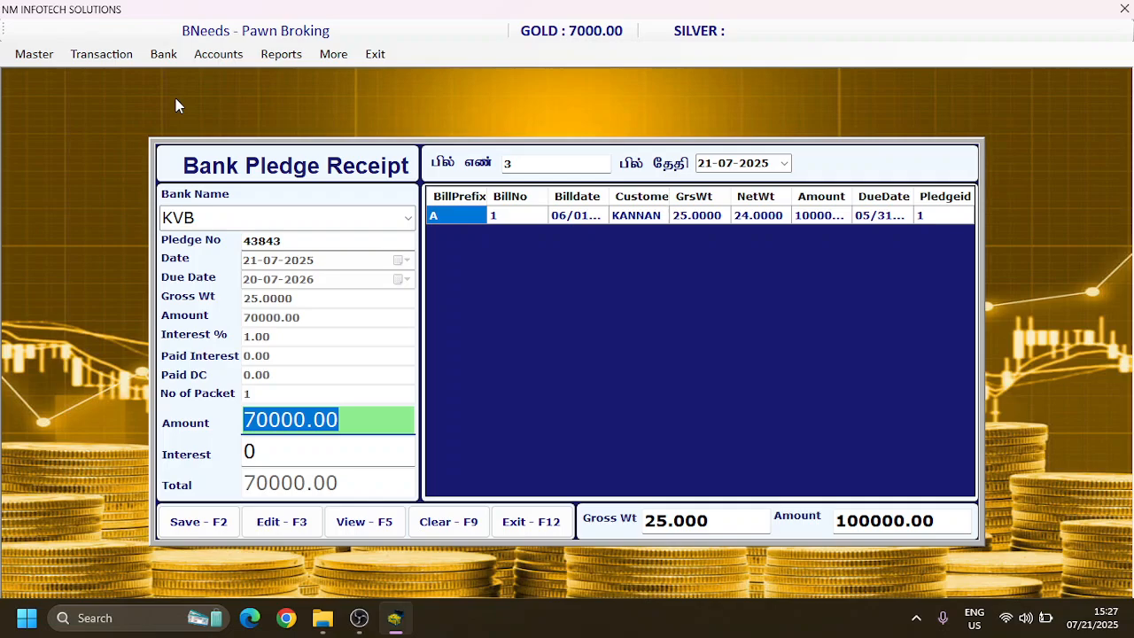
# Step: Accept the 70000.00 amount, set the interest to 500, and save and close the bank pledge receipt
pyautogui.press('Return')
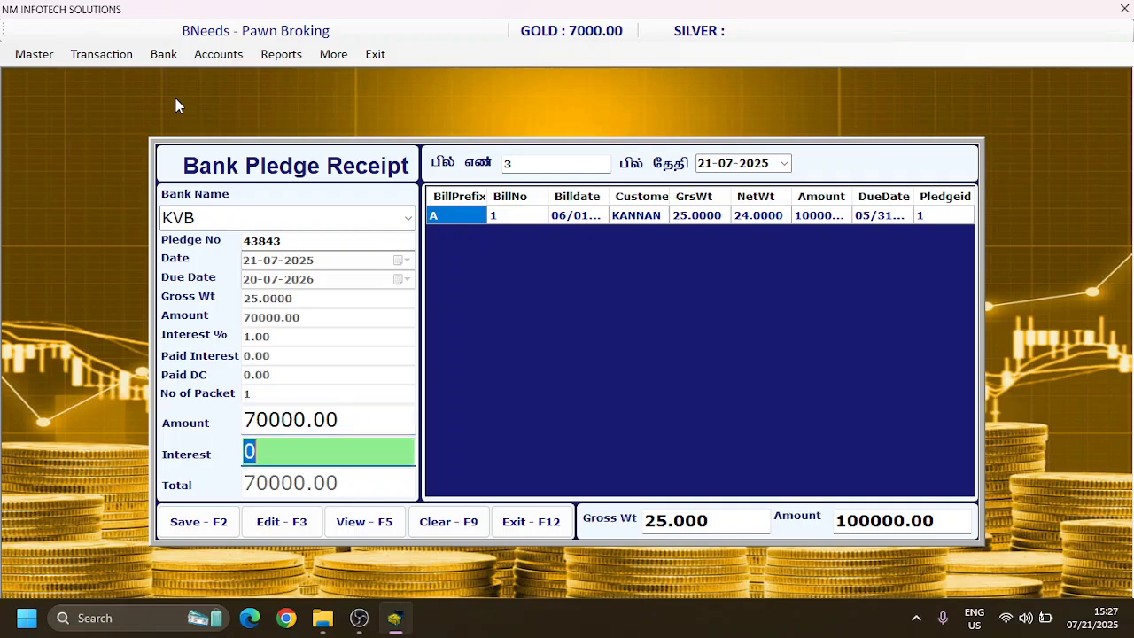
pyautogui.write('500')
pyautogui.press('Return')
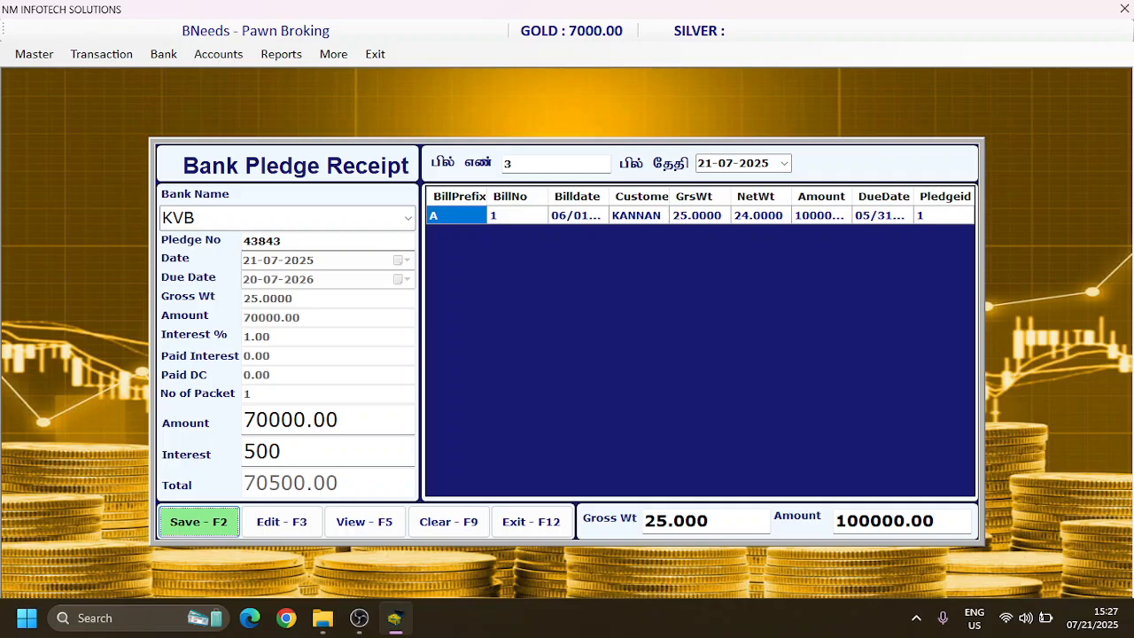
pyautogui.press('Return')
pyautogui.press('Return')
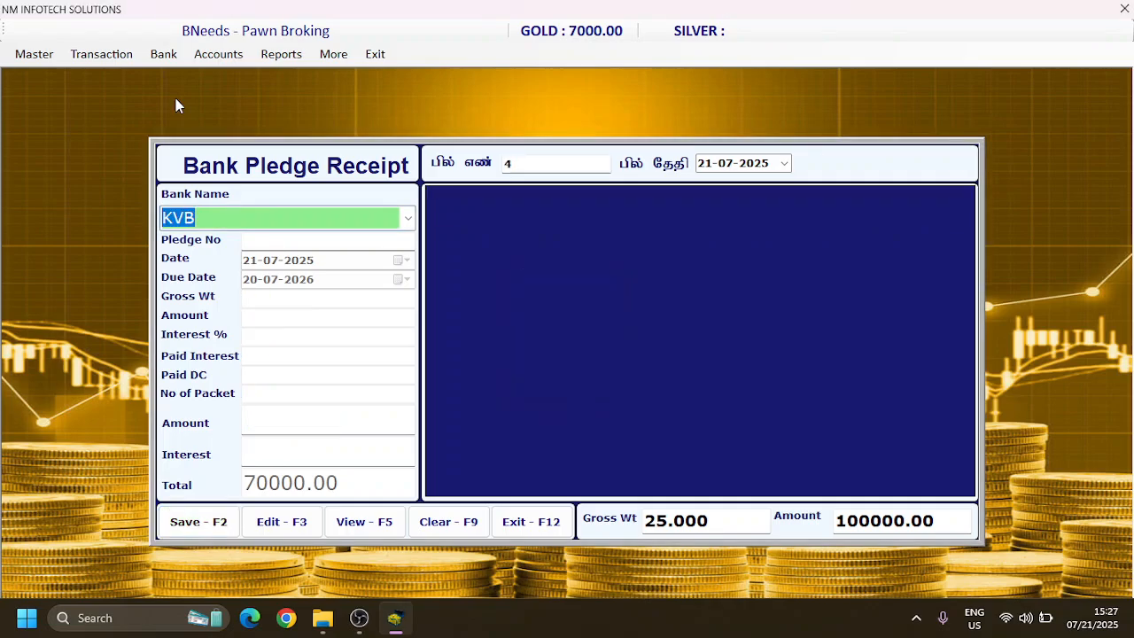
pyautogui.click(541, 522)
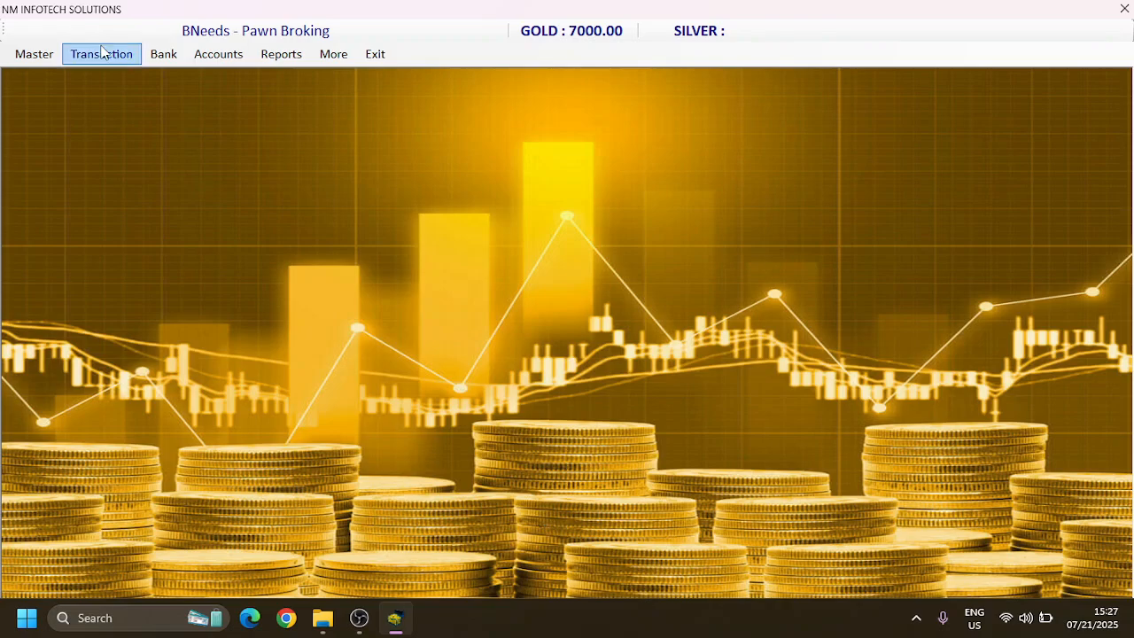
# Step: Load the pledge with prefix A and bill number 1 into a new pledge return, leaving the compound interest blank
pyautogui.click(106, 55)
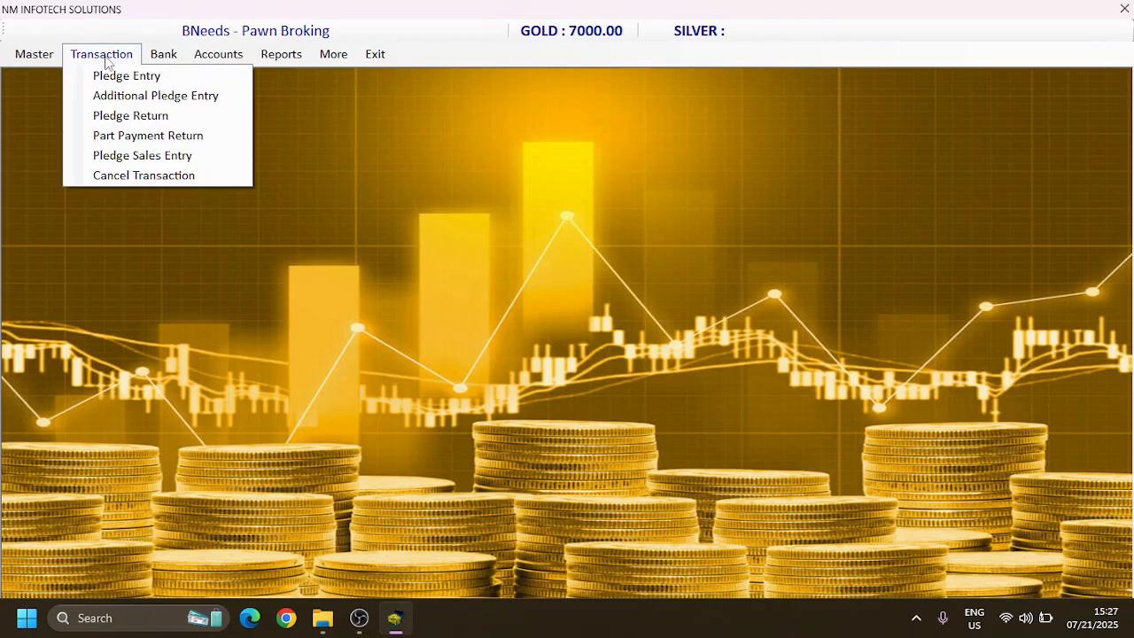
pyautogui.click(115, 116)
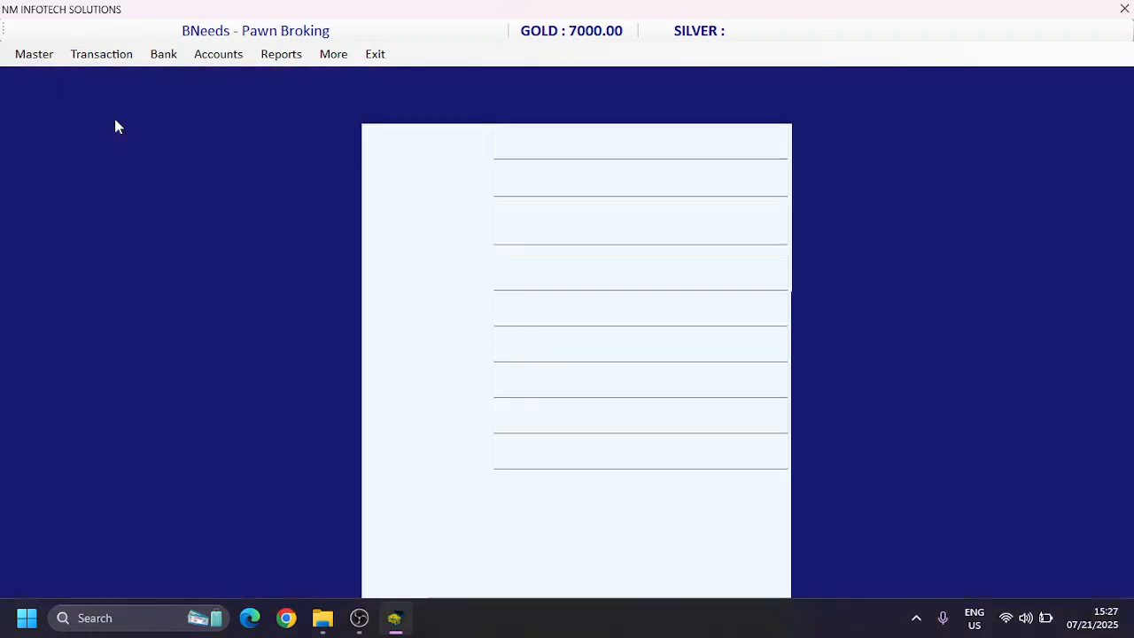
pyautogui.press('Return')
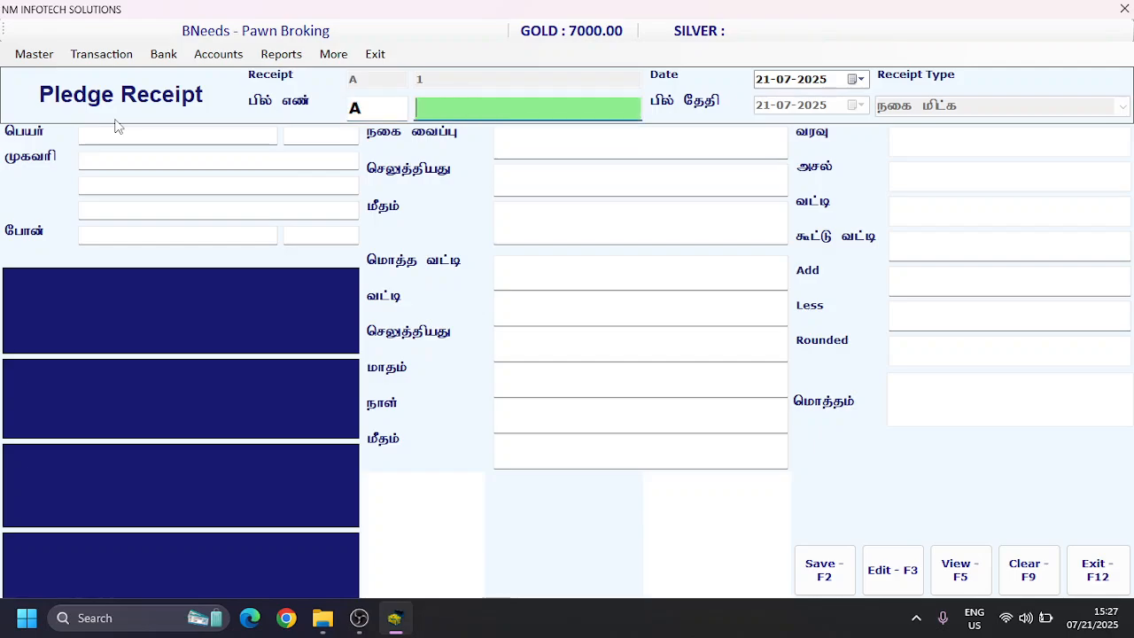
pyautogui.write('1')
pyautogui.press('Return')
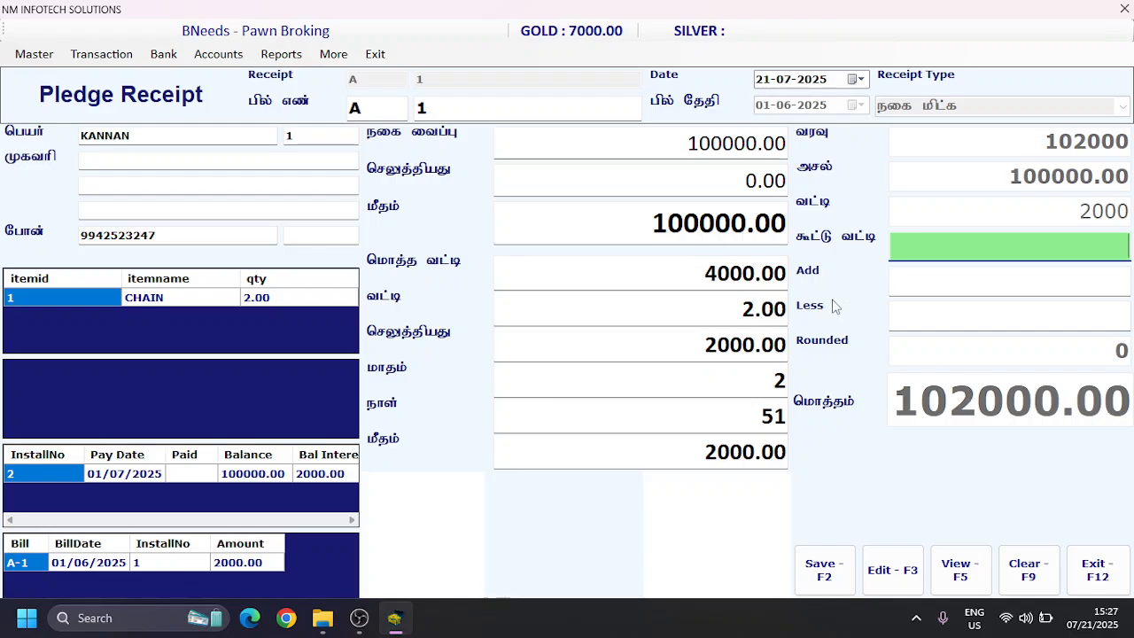
pyautogui.press('Return')
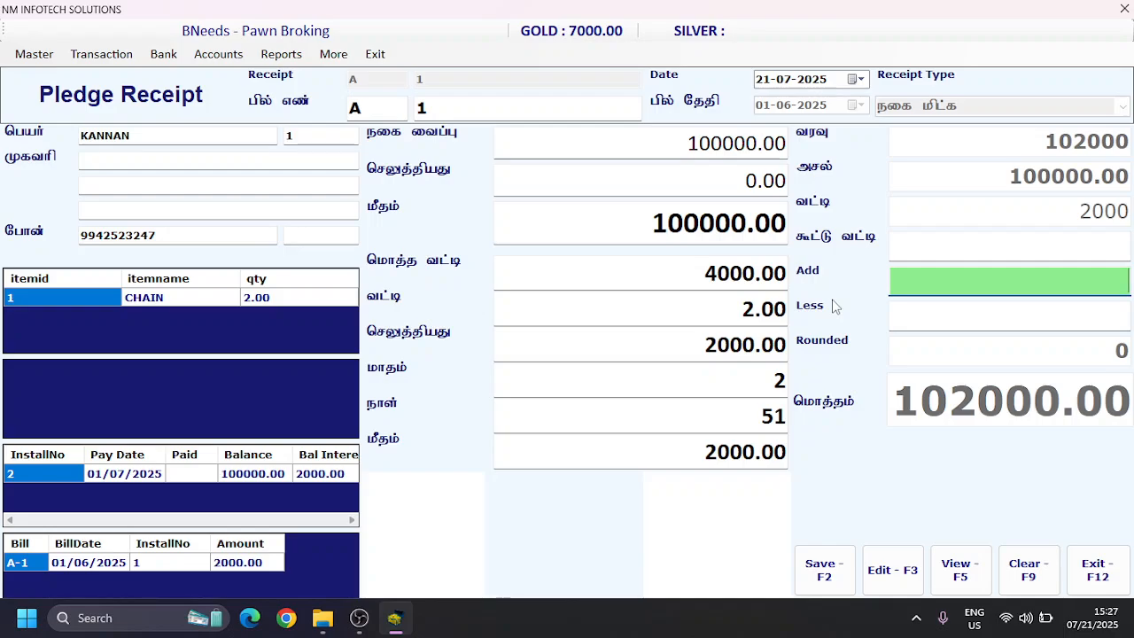
pyautogui.write('100')
pyautogui.press('BackSpace')
pyautogui.press('BackSpace')
pyautogui.press('BackSpace')
pyautogui.press('Return')
pyautogui.write('1')
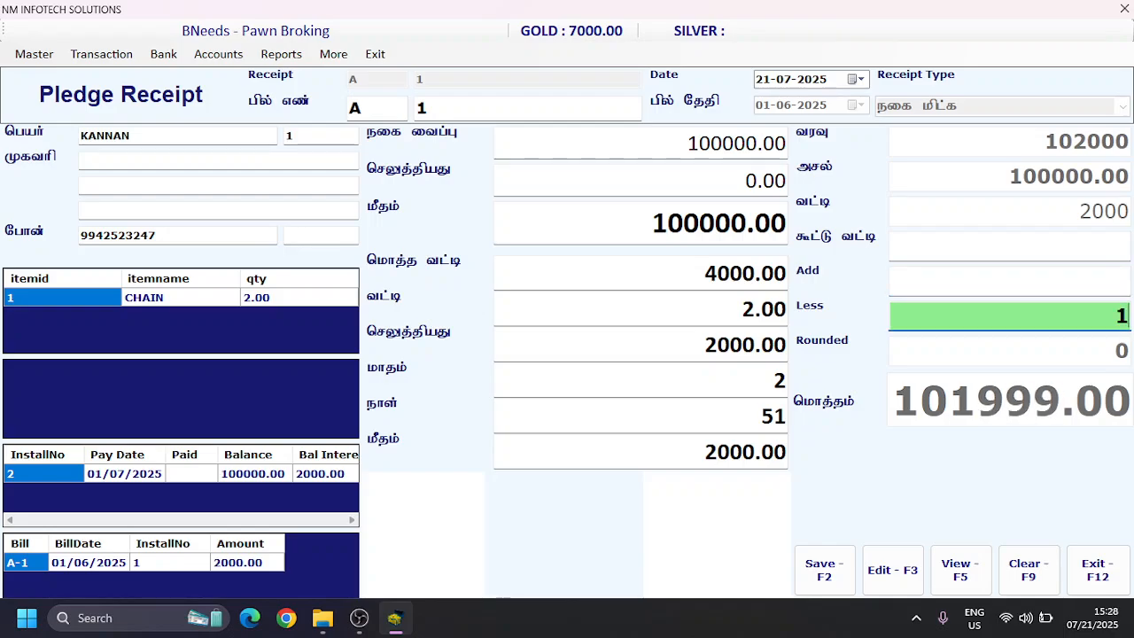
pyautogui.write('020')
pyautogui.press('BackSpace')
pyautogui.press('BackSpace')
pyautogui.press('BackSpace')
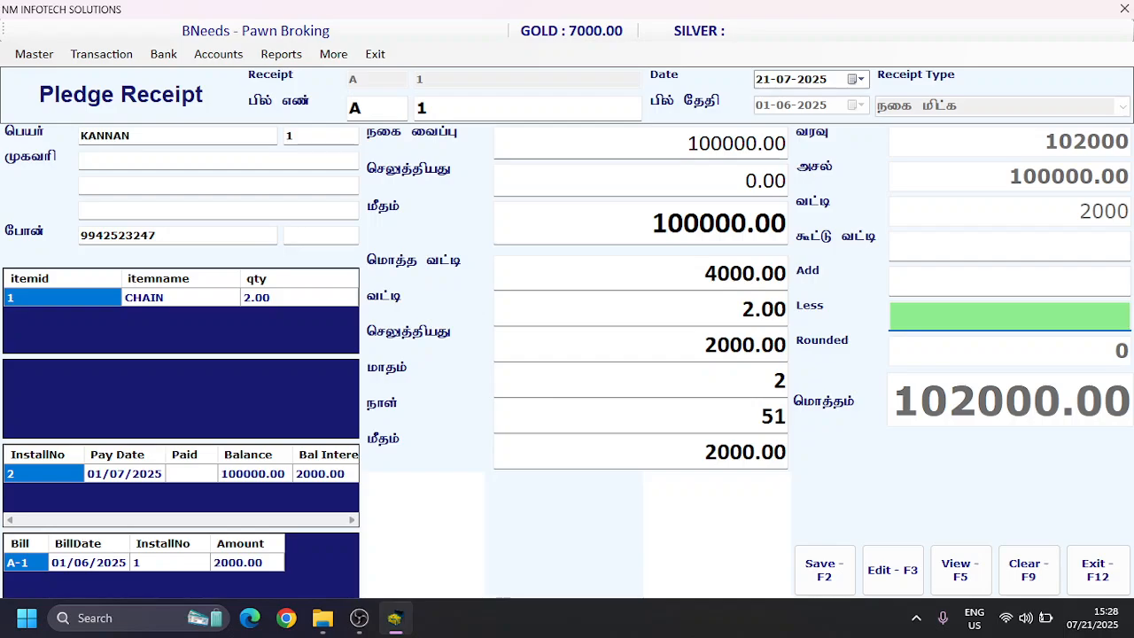
# Step: Save the pledge return with no added or deducted amount, dismiss the print preview, and close the receipt form
pyautogui.click(815, 576)
pyautogui.press('Return')
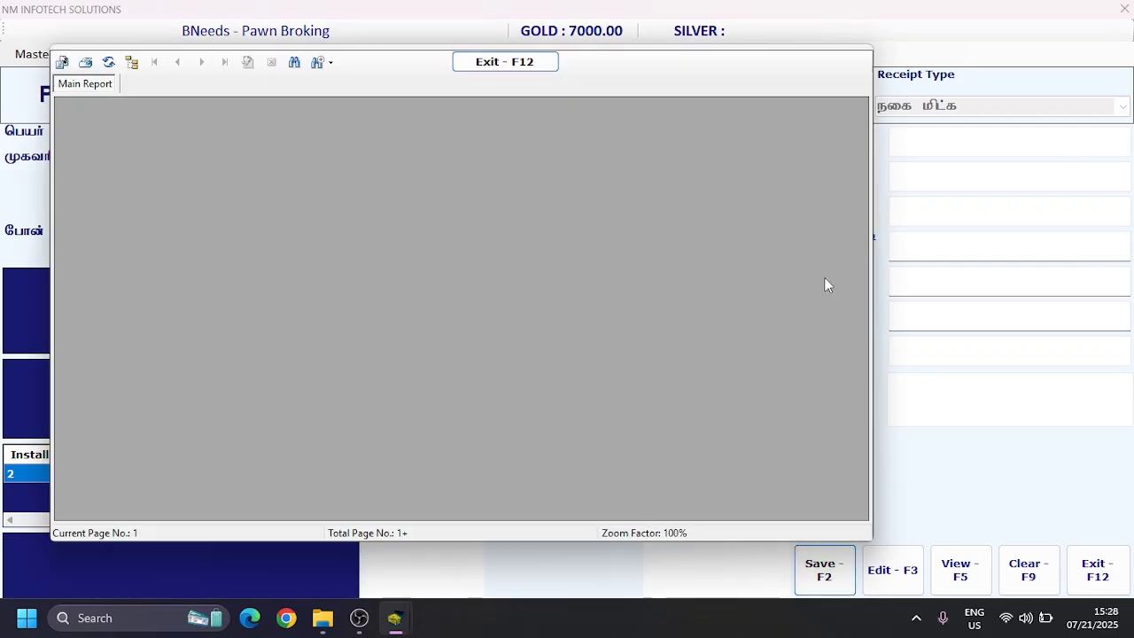
pyautogui.press('Escape')
pyautogui.click(519, 60)
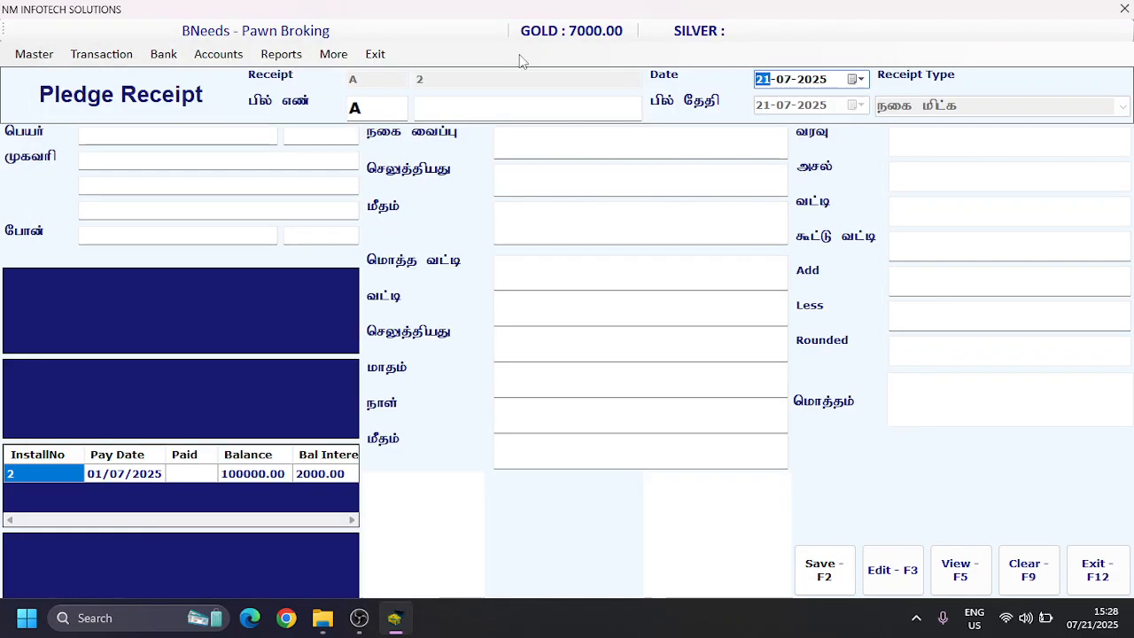
pyautogui.click(1088, 571)
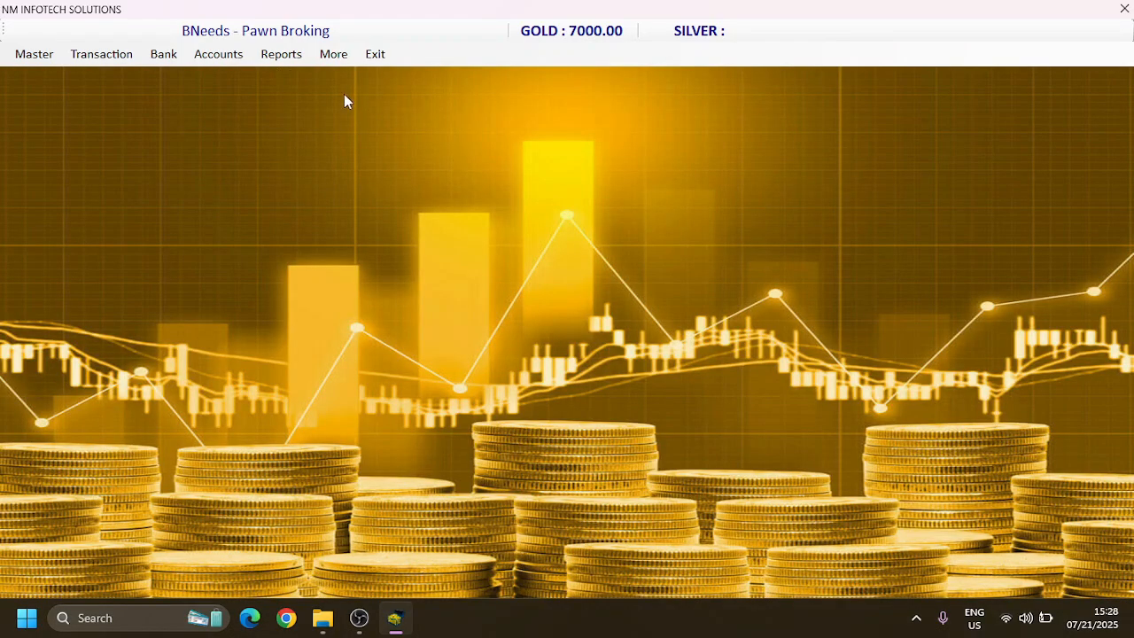
# Step: View the customer pledge summary of returned pledges from 01-07-2024 to 21-07-2025
pyautogui.click(296, 62)
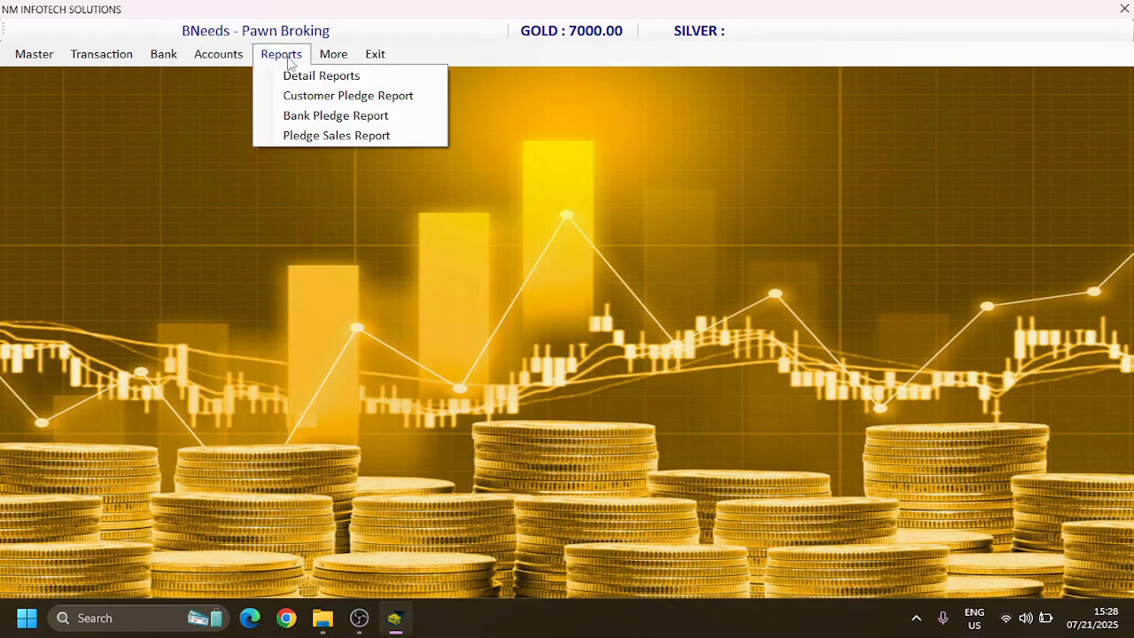
pyautogui.click(311, 97)
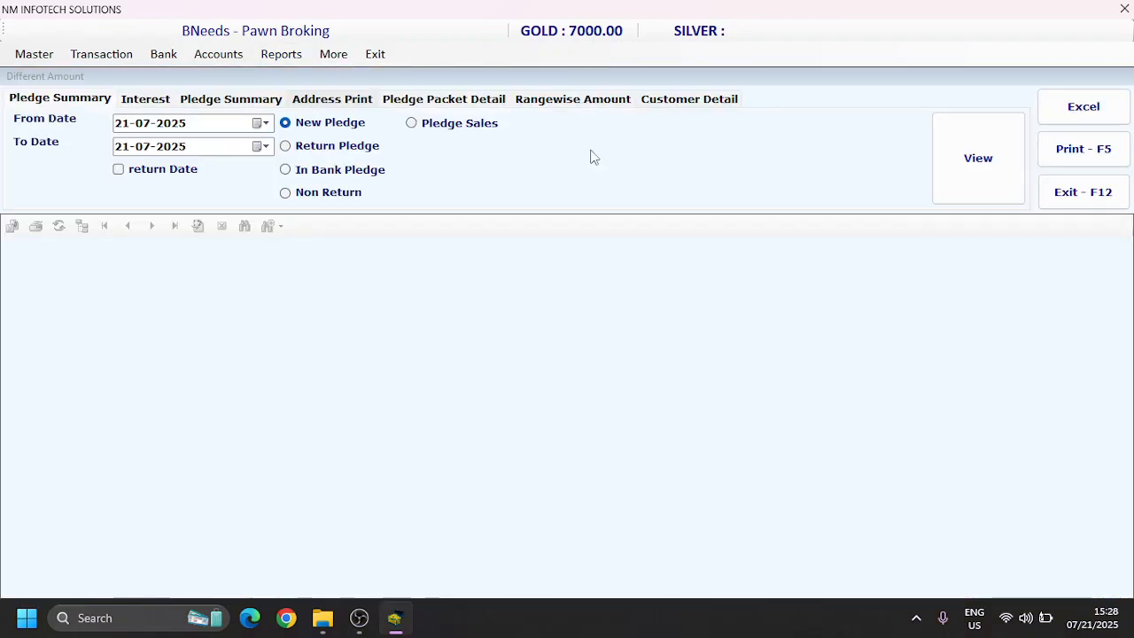
pyautogui.click(300, 147)
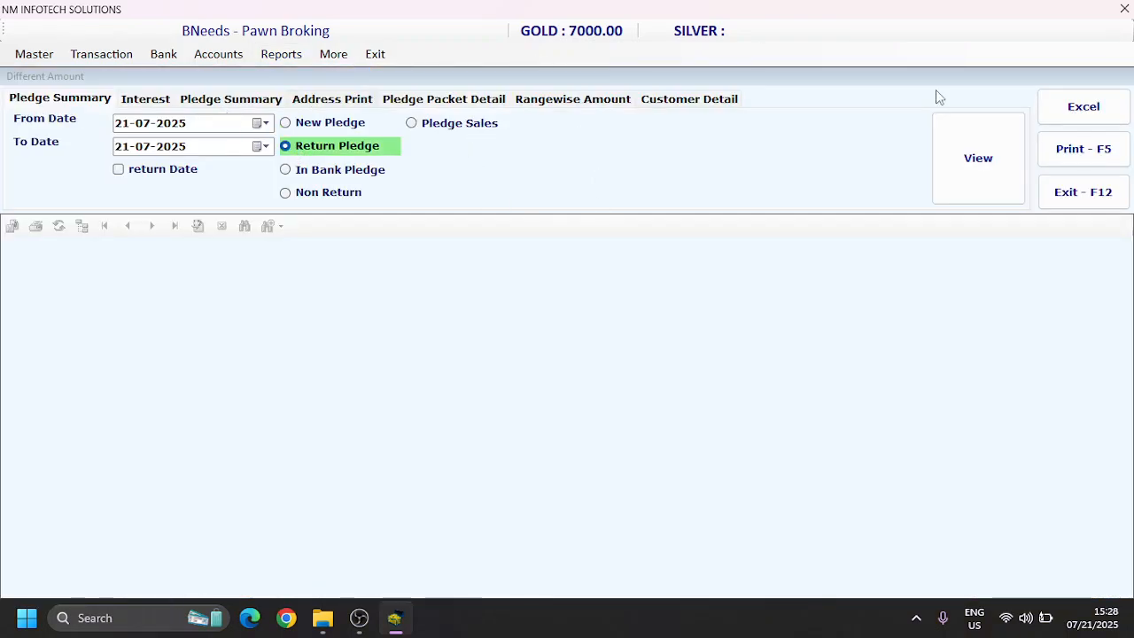
pyautogui.click(978, 154)
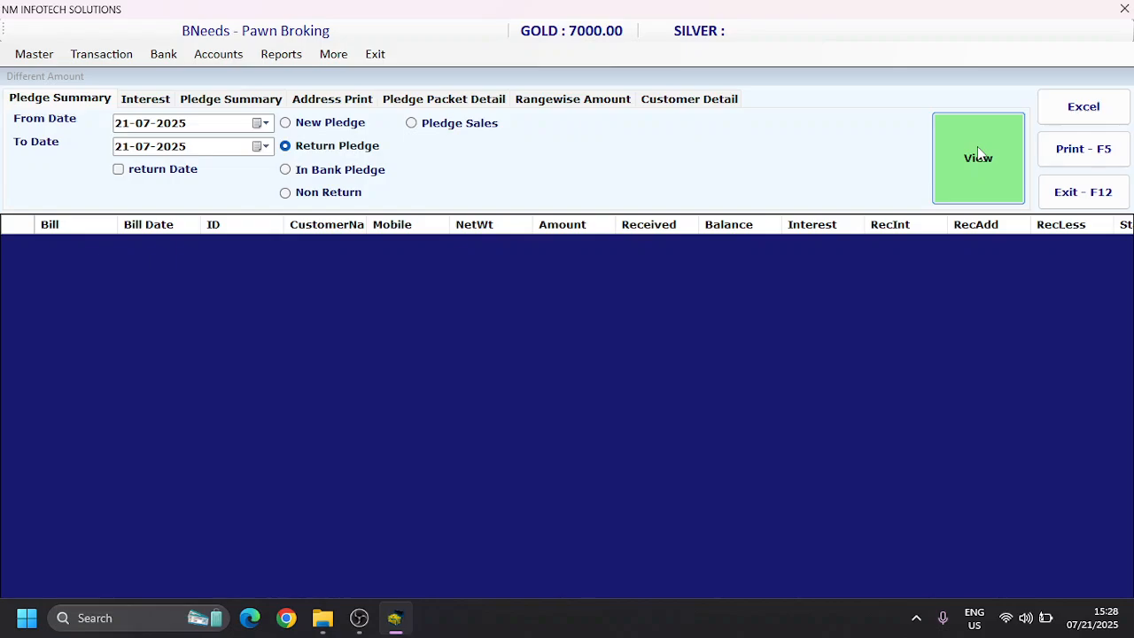
pyautogui.click(126, 130)
pyautogui.write('107')
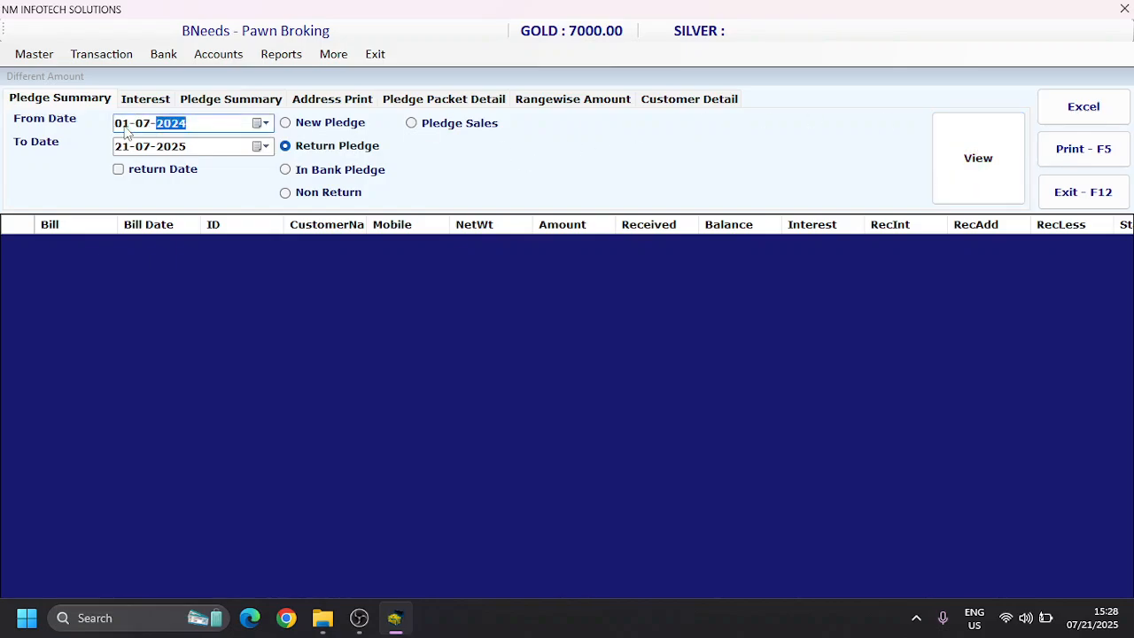
pyautogui.click(987, 157)
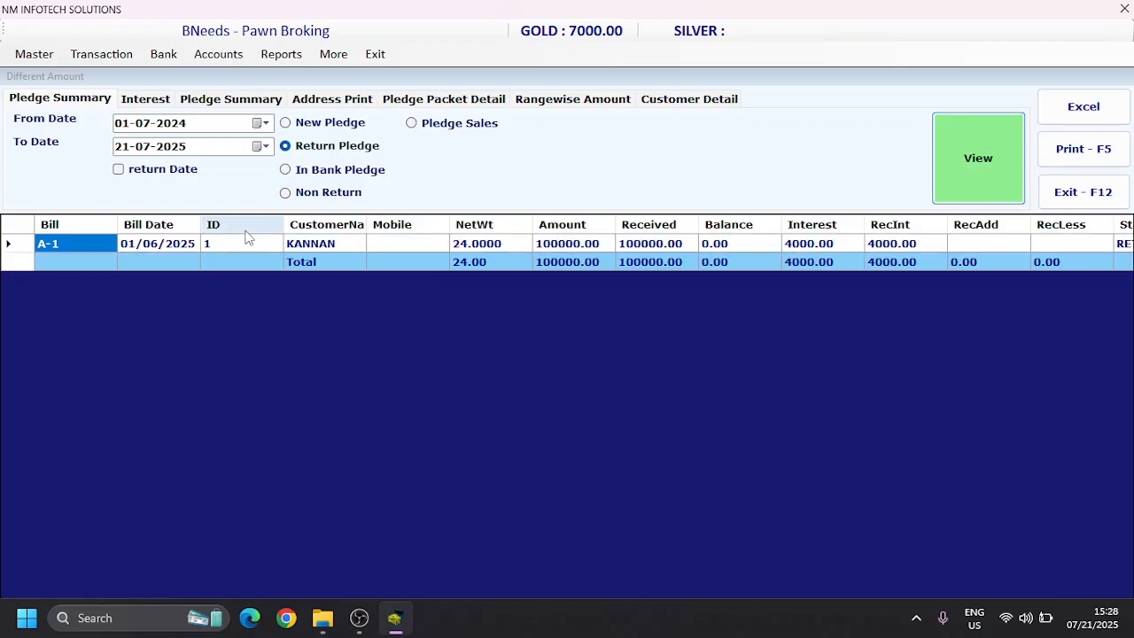
# Step: Filter the returned-pledge summary by return date and view the listed pledge amount
pyautogui.click(234, 247)
pyautogui.click(119, 169)
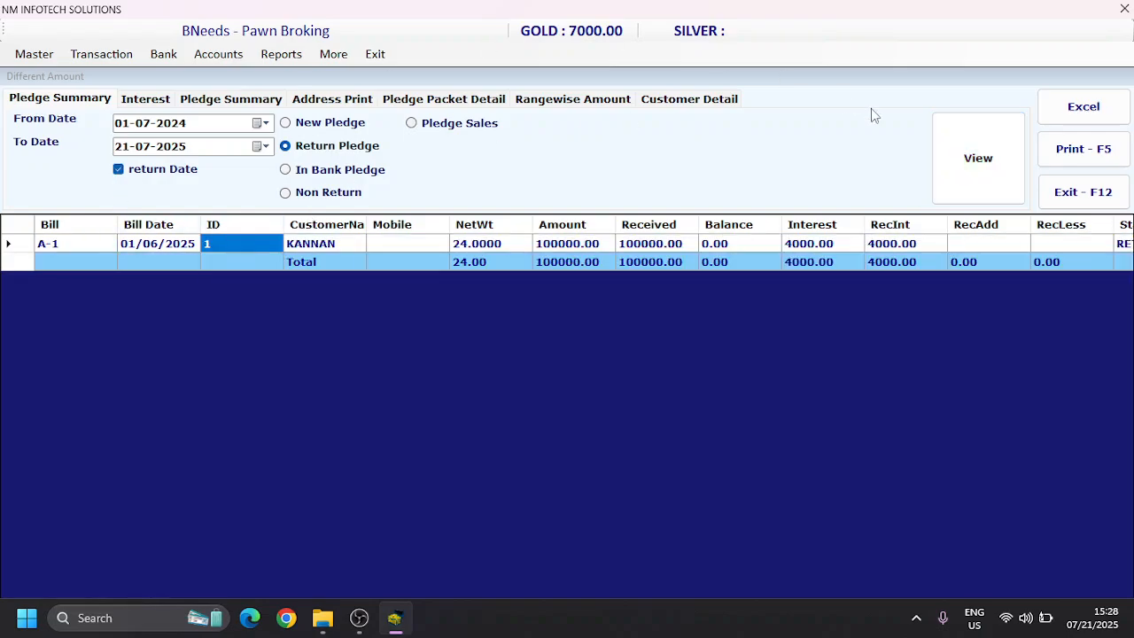
pyautogui.click(1012, 146)
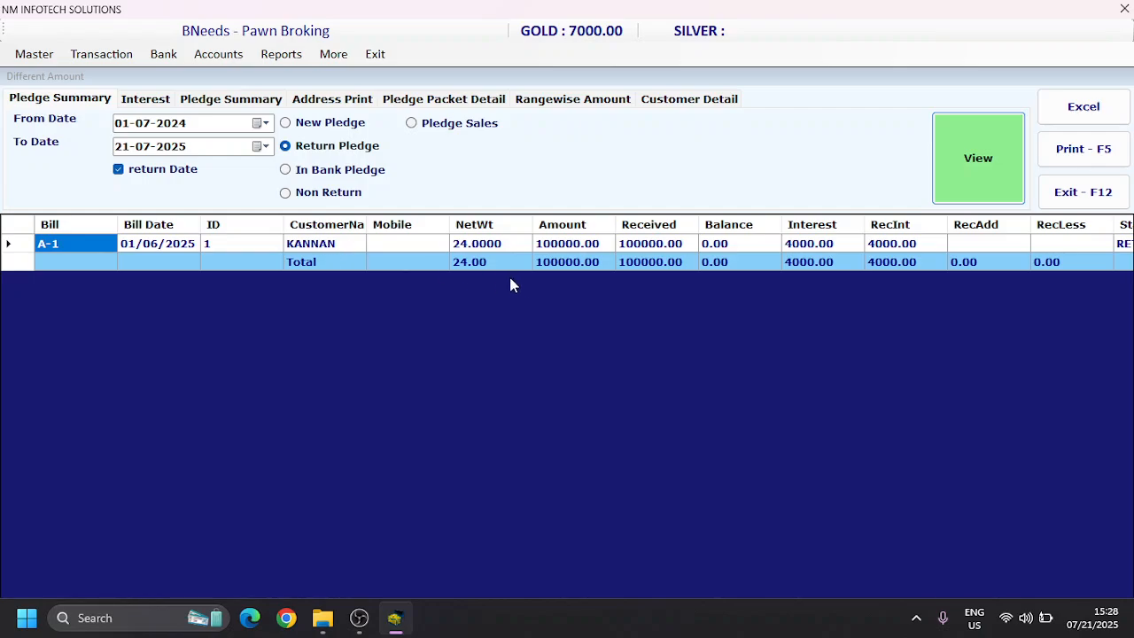
pyautogui.click(548, 251)
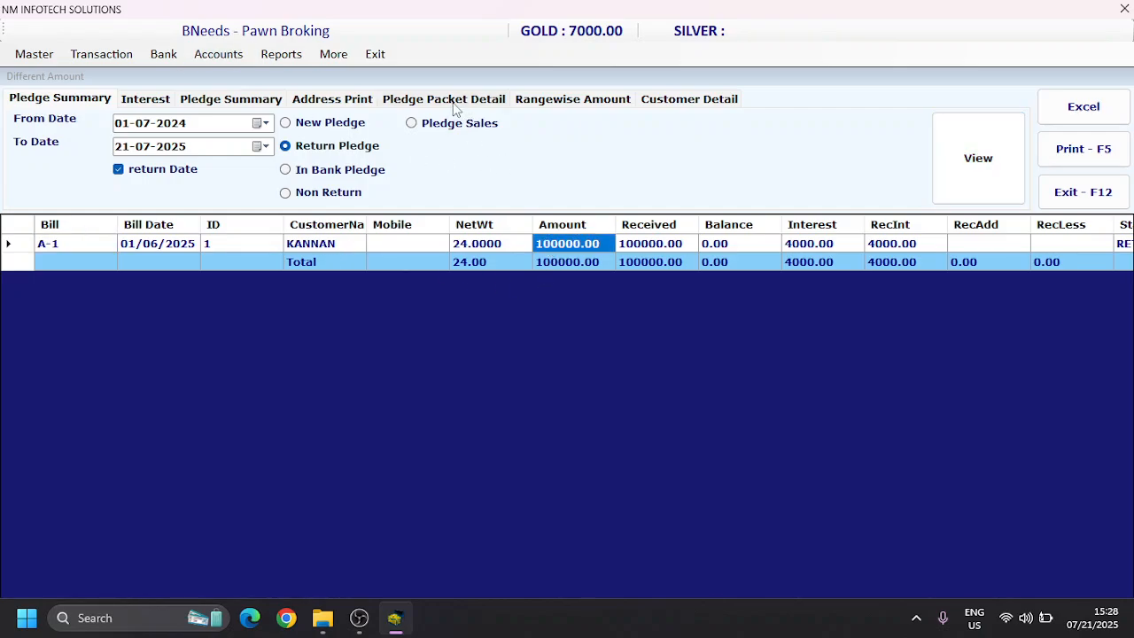
# Step: Look over the address print and pledge packet detail report options, and close the customer pledge report
pyautogui.click(346, 98)
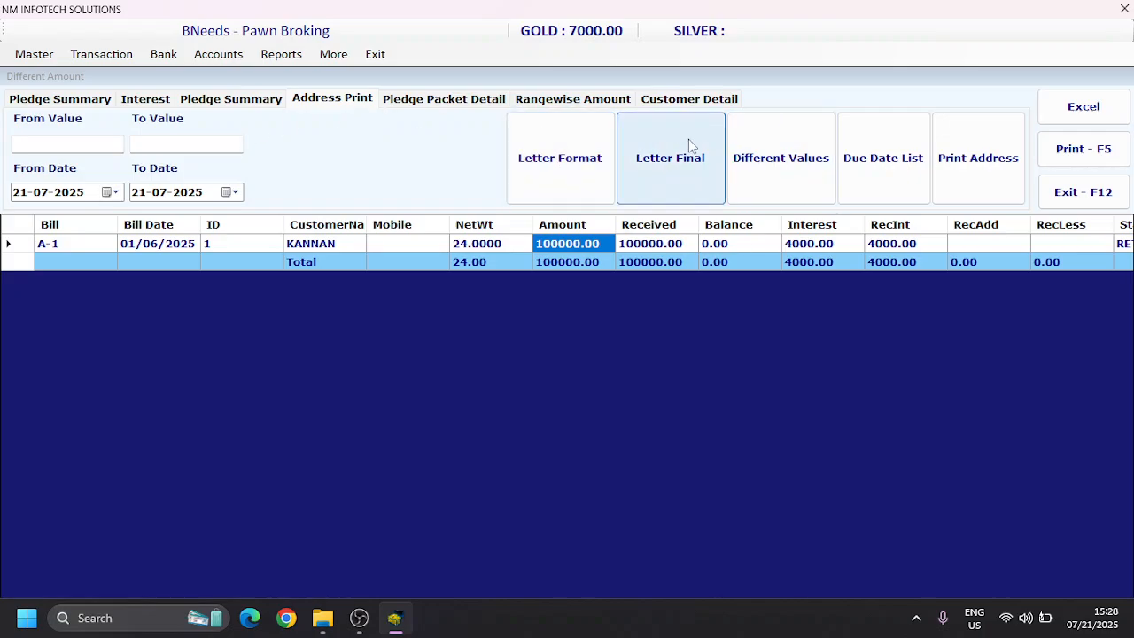
pyautogui.click(408, 101)
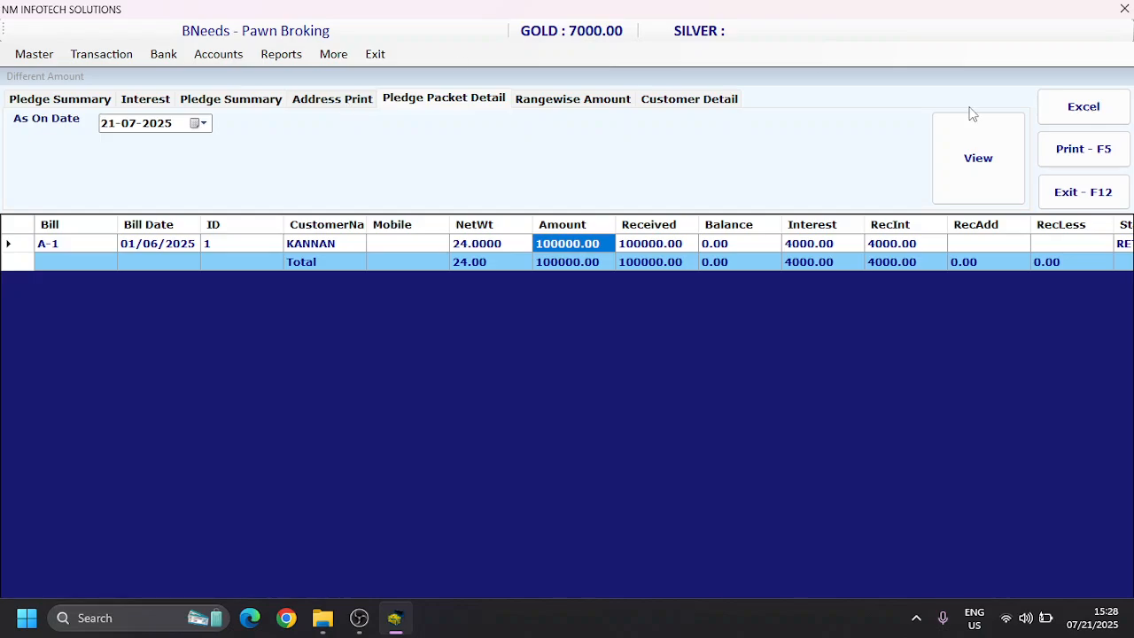
pyautogui.click(1084, 202)
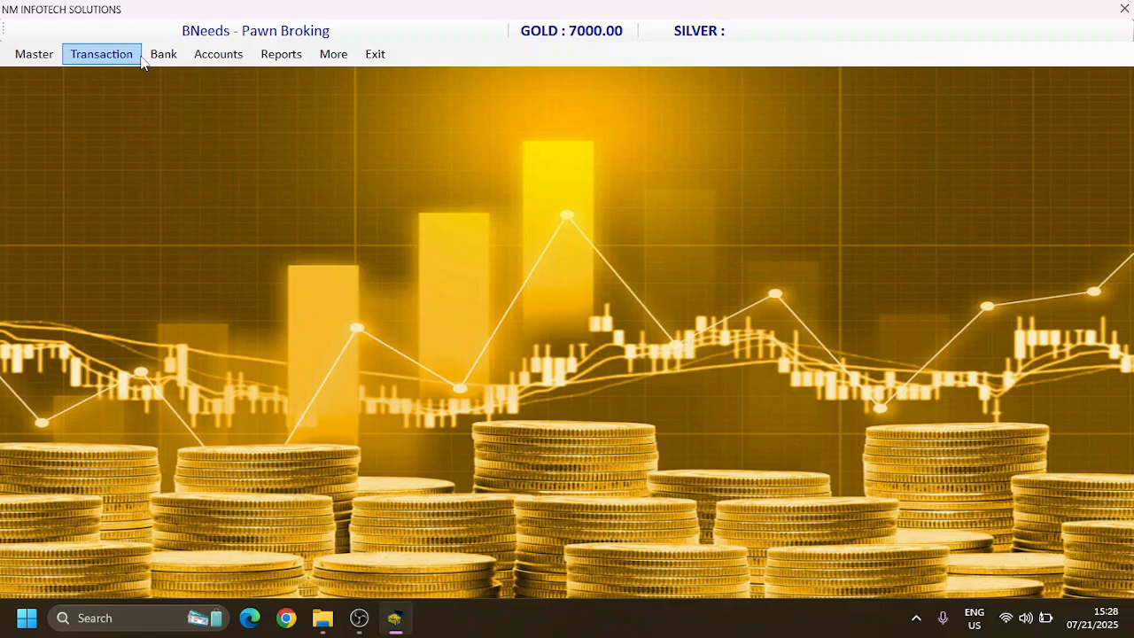
# Step: Start a day book cash transaction with receipt number 1 dated 21/07/2025 for the OFFICE EXP account
pyautogui.click(241, 57)
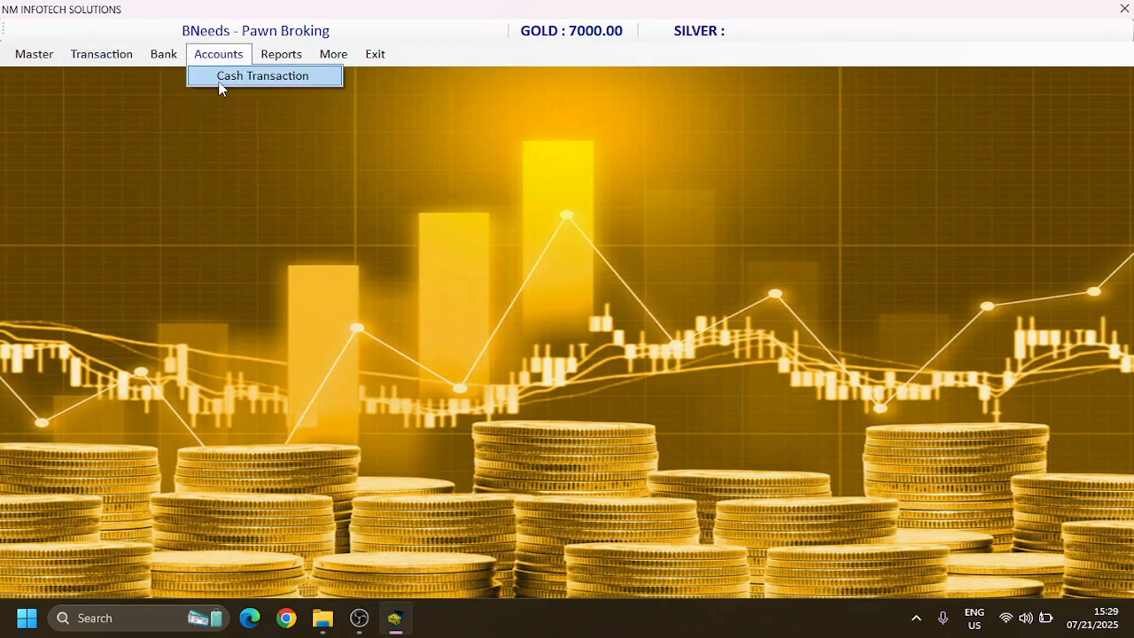
pyautogui.click(223, 78)
pyautogui.press('Return')
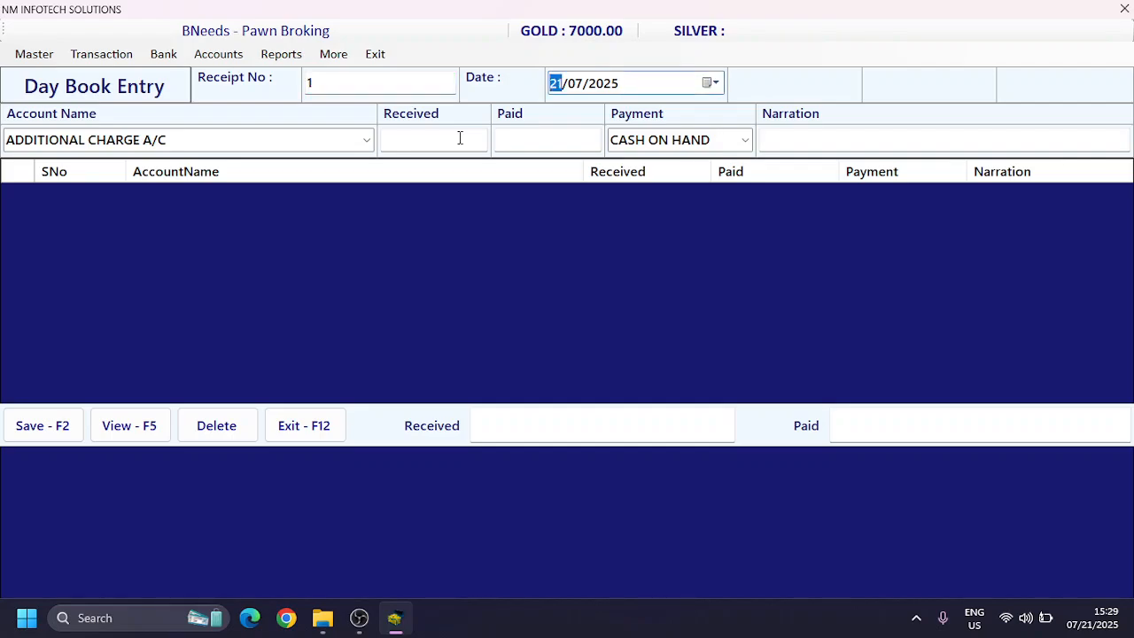
pyautogui.press('Return')
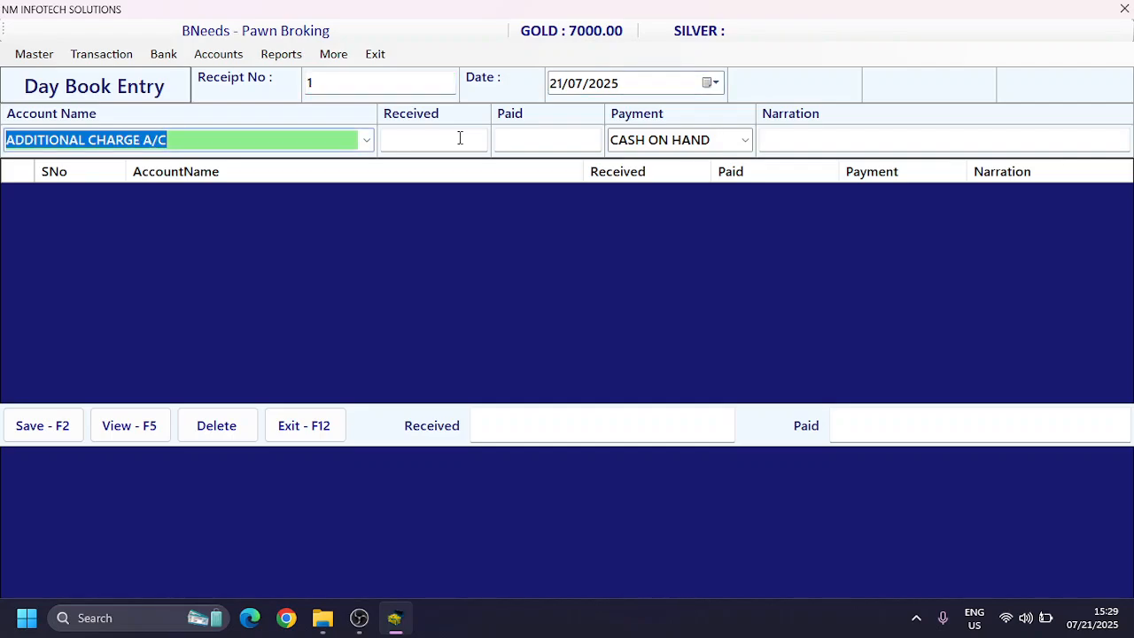
pyautogui.write('OFF')
pyautogui.press('Return')
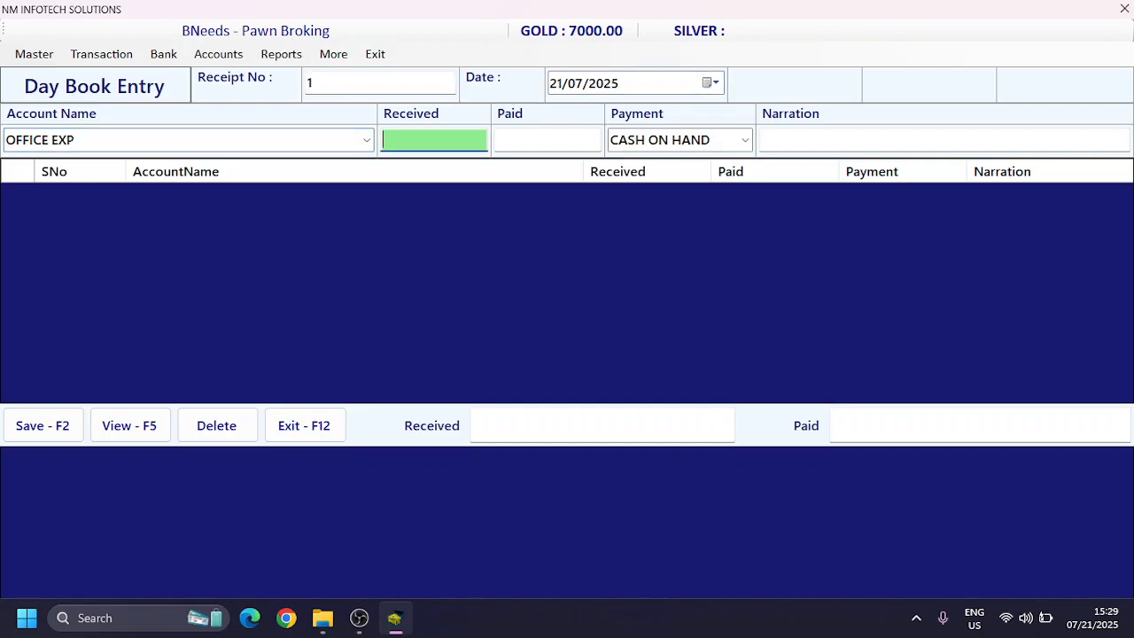
# Step: Add a paid amount of 200 from CASH ON HAND with the narration POOJA PURCHASE to the day book entry
pyautogui.press('Return')
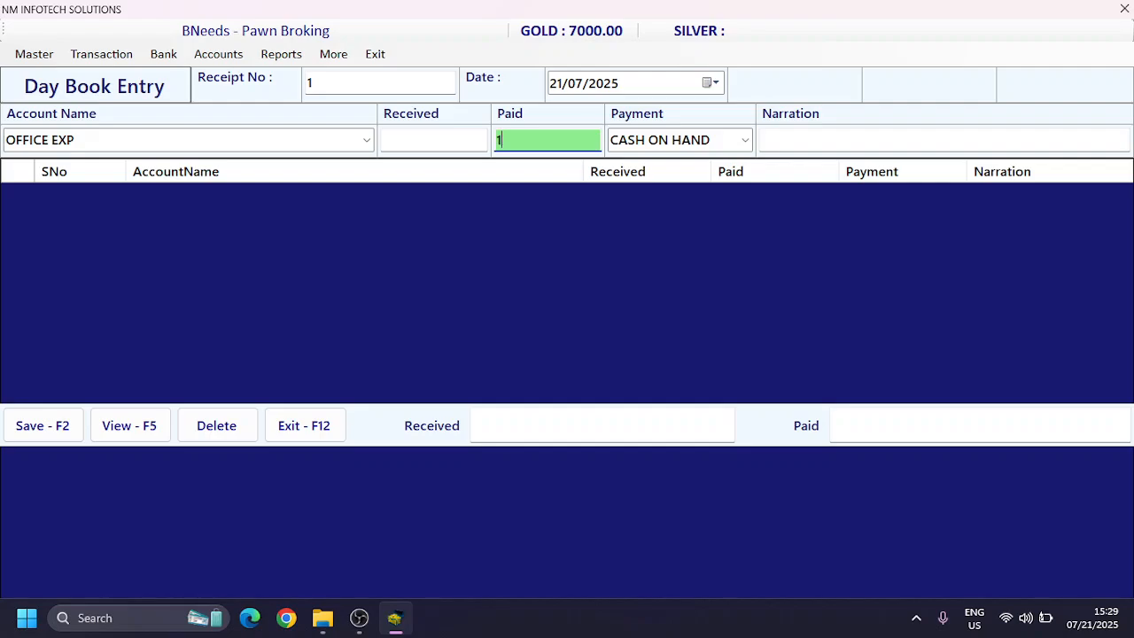
pyautogui.write('200')
pyautogui.press('Return')
pyautogui.press('Return')
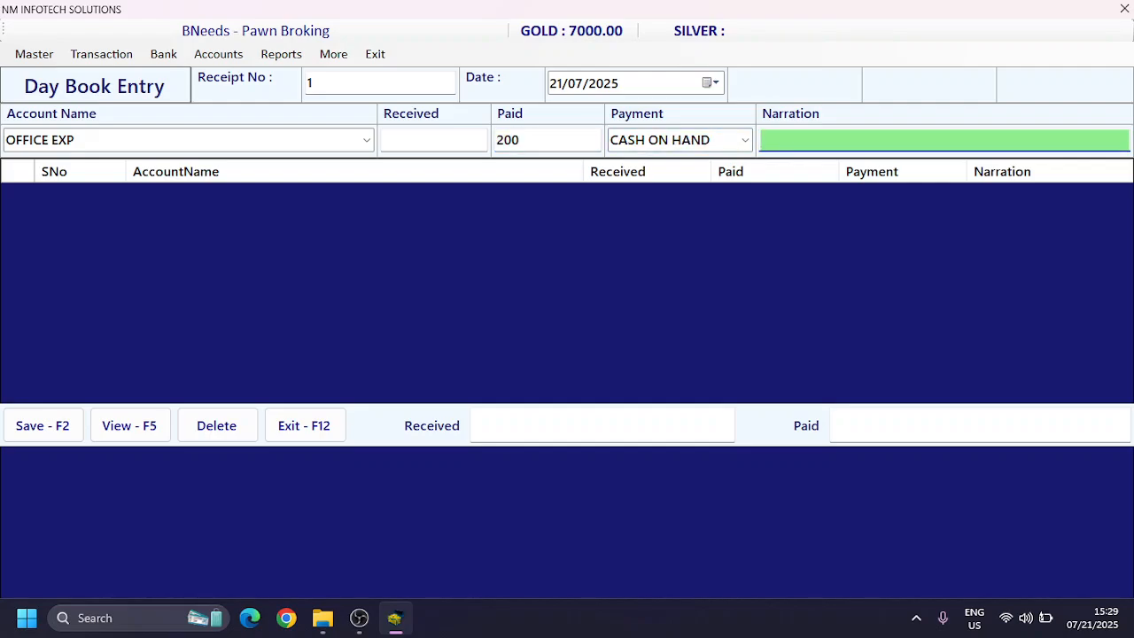
pyautogui.write('POOJA PURCHASE')
pyautogui.press('Return')
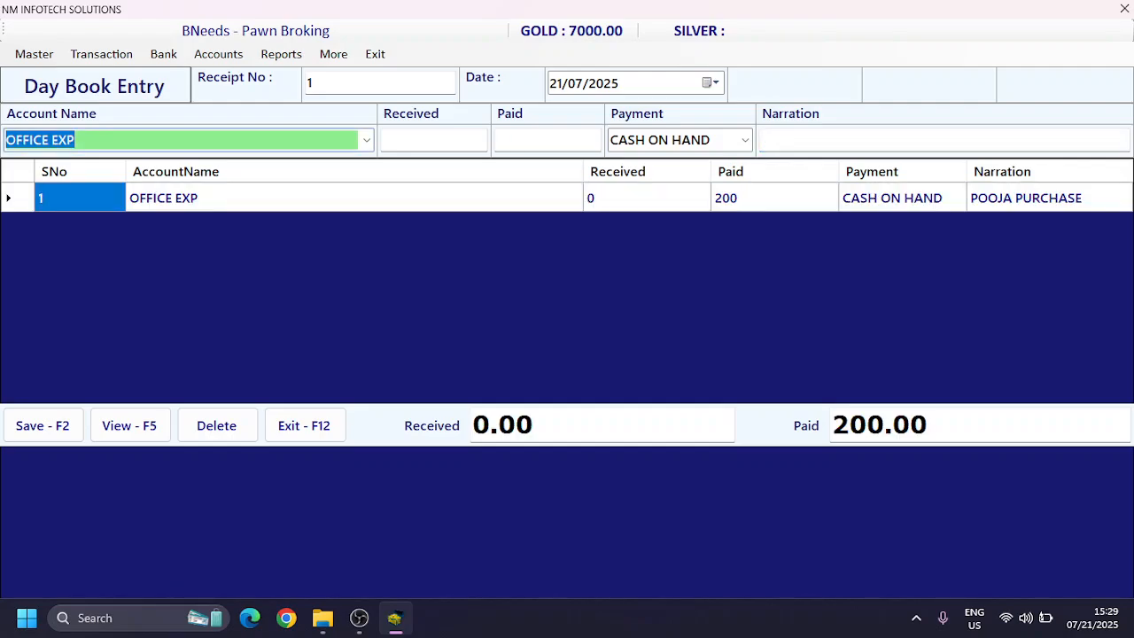
# Step: Save the day book entry, dismiss its print preview, and close the entry form
pyautogui.press('F2')
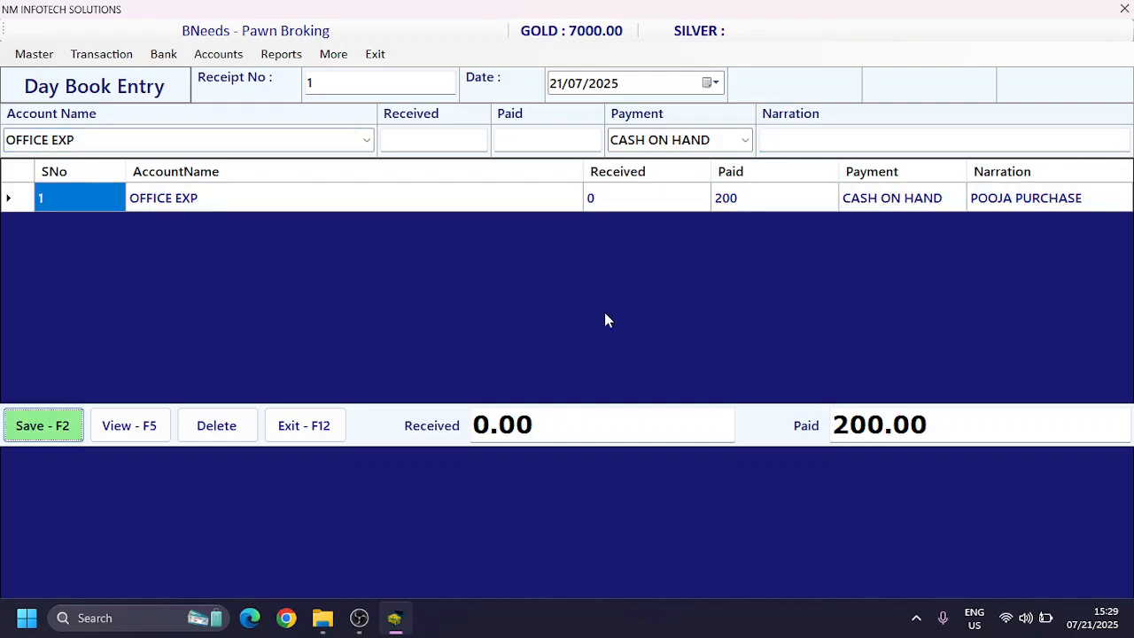
pyautogui.press('Return')
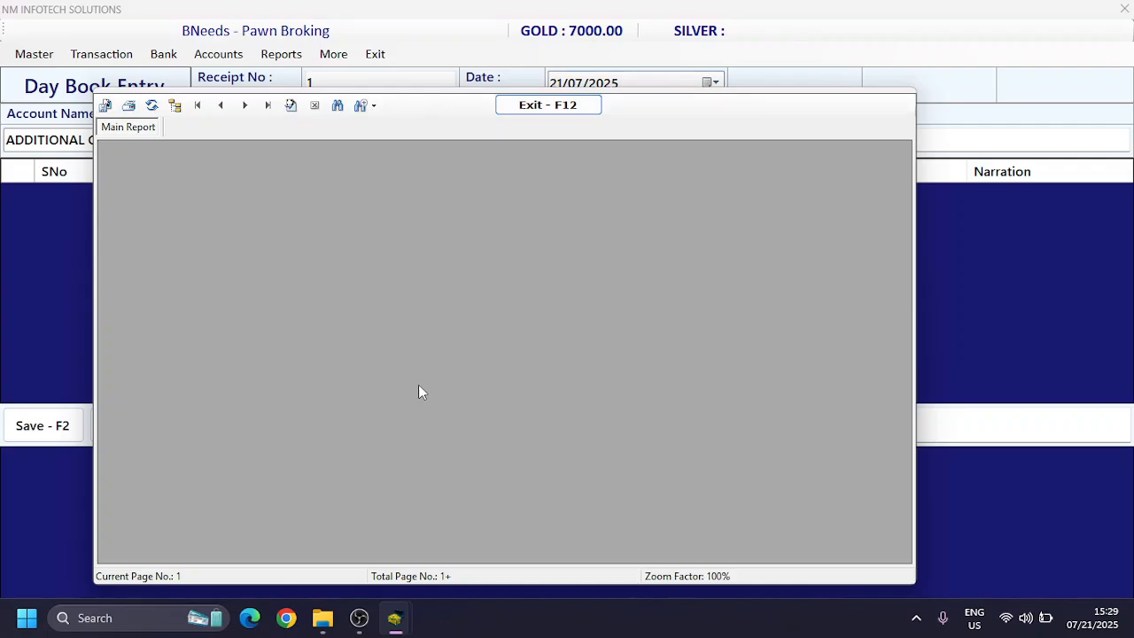
pyautogui.press('Escape')
pyautogui.click(535, 111)
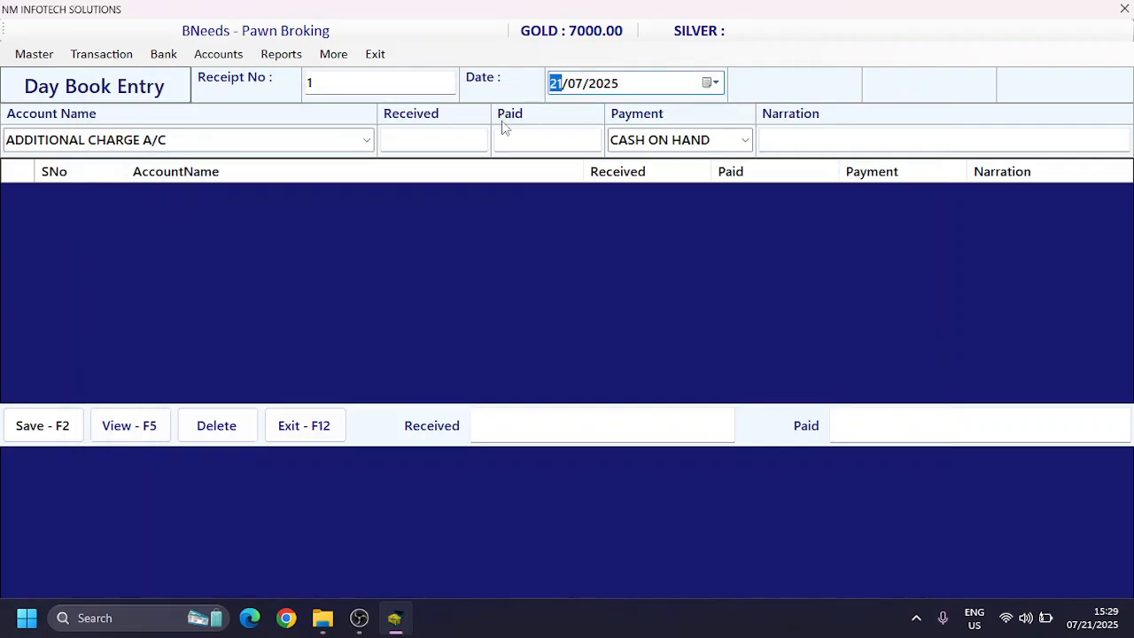
pyautogui.click(323, 437)
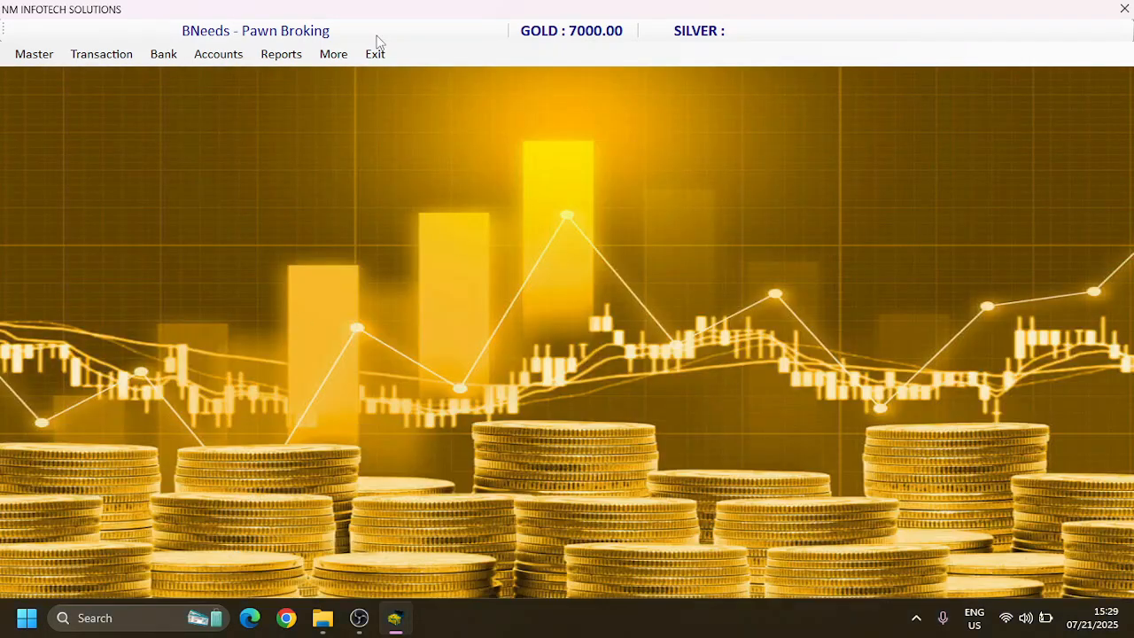
# Step: Open the detail reports and view the day book for 21-07-2025
pyautogui.click(334, 58)
pyautogui.moveTo(281, 57)
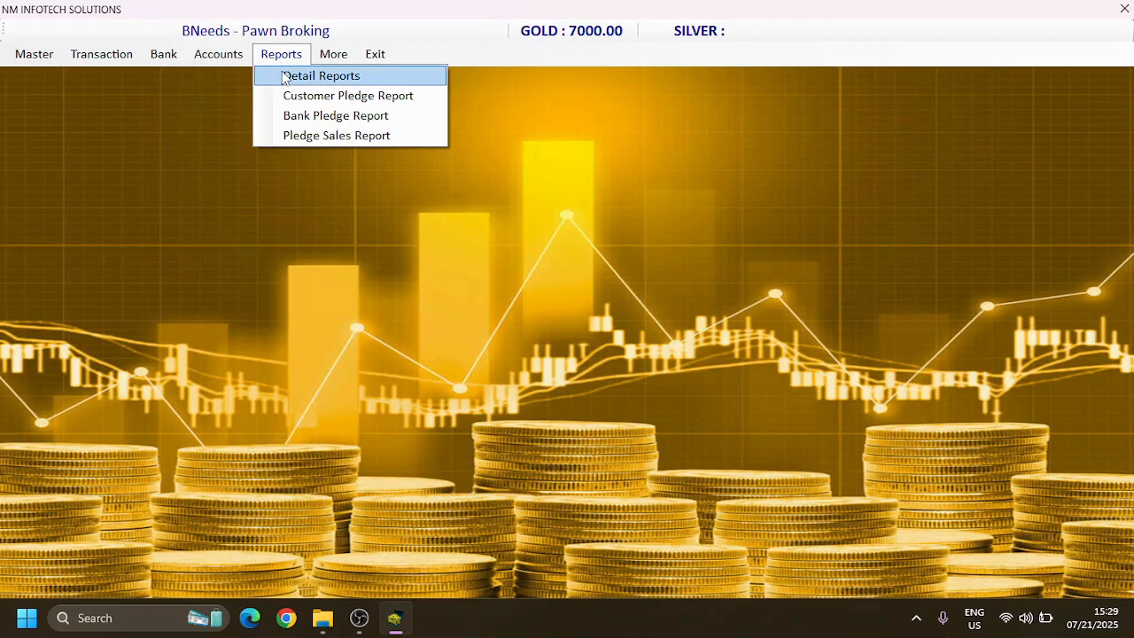
pyautogui.click(284, 80)
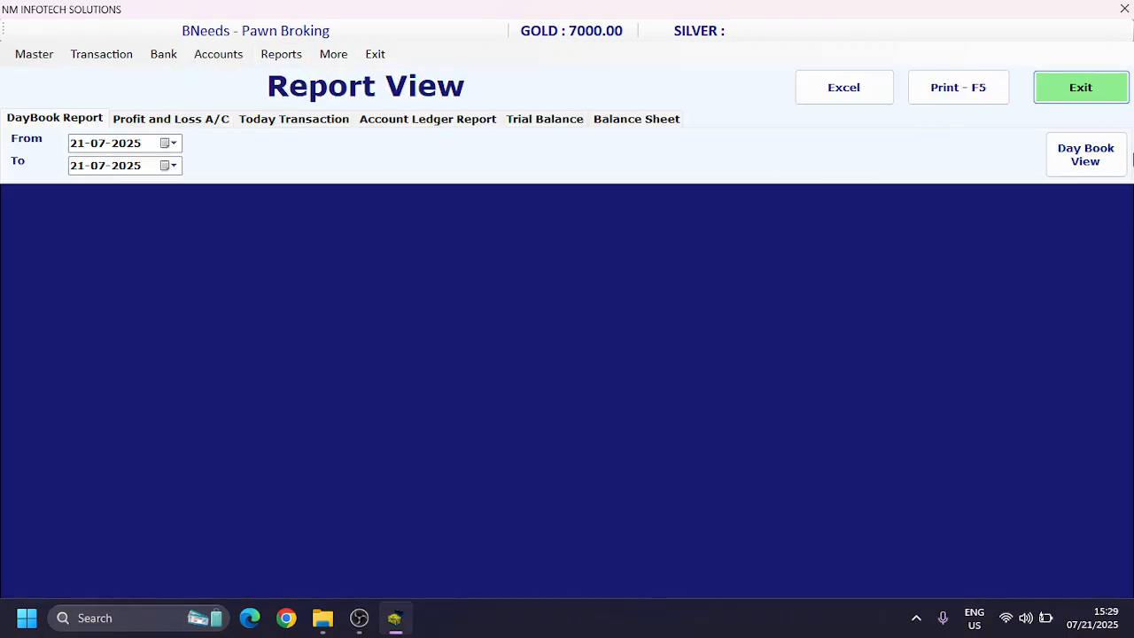
pyautogui.click(1087, 160)
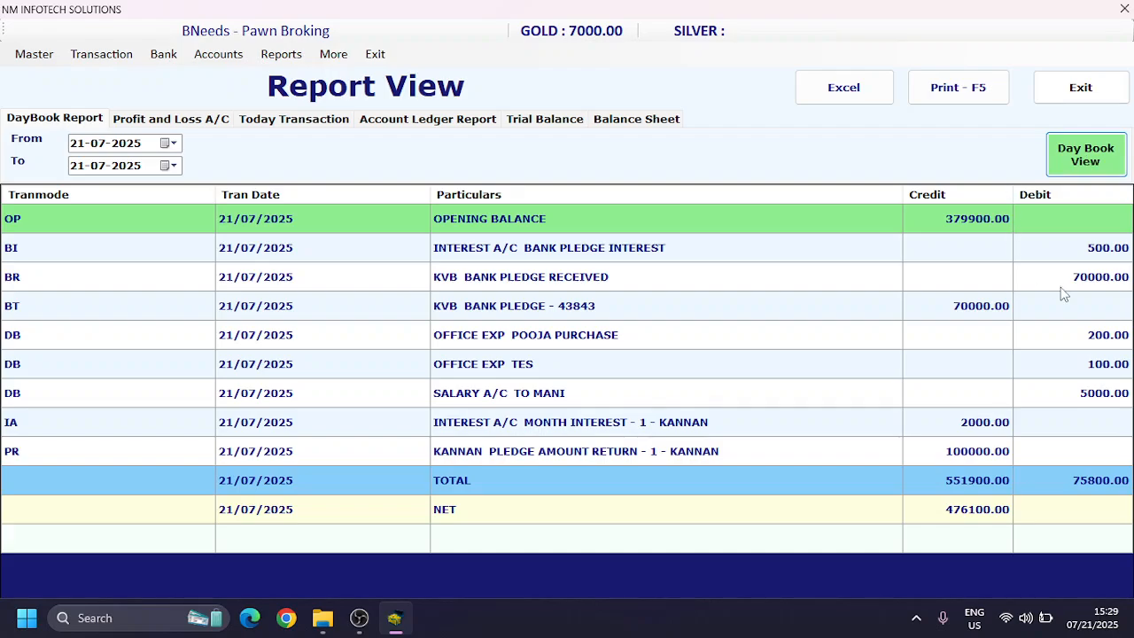
# Step: Examine the opening balance and the bank pledge, office expense and salary amounts in the day book report
pyautogui.click(975, 223)
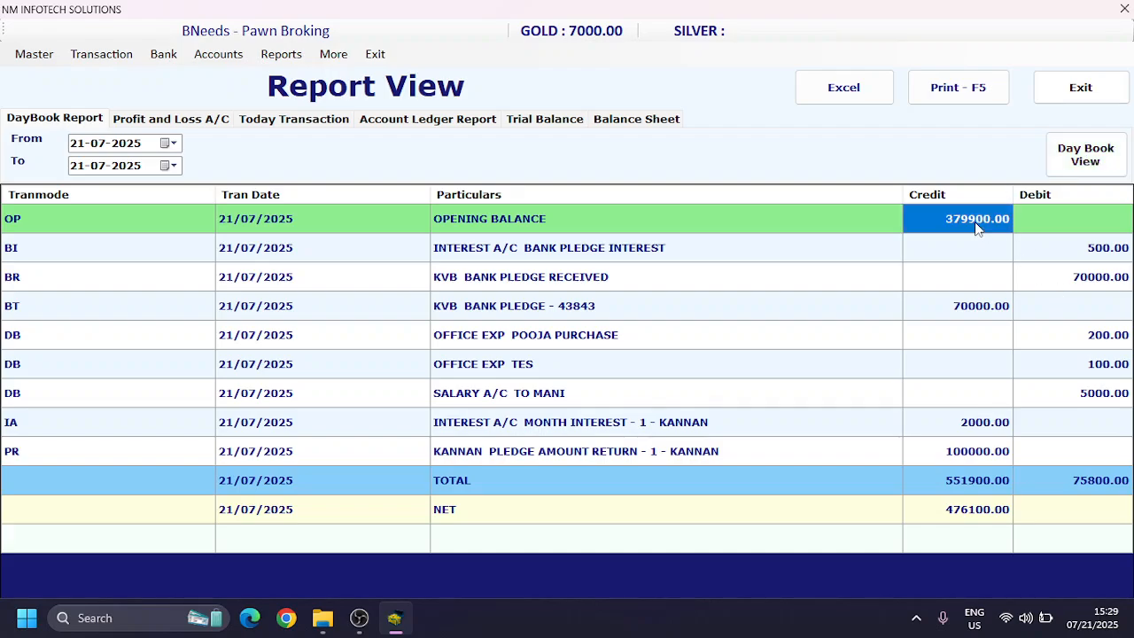
pyautogui.click(1090, 254)
pyautogui.press('Down')
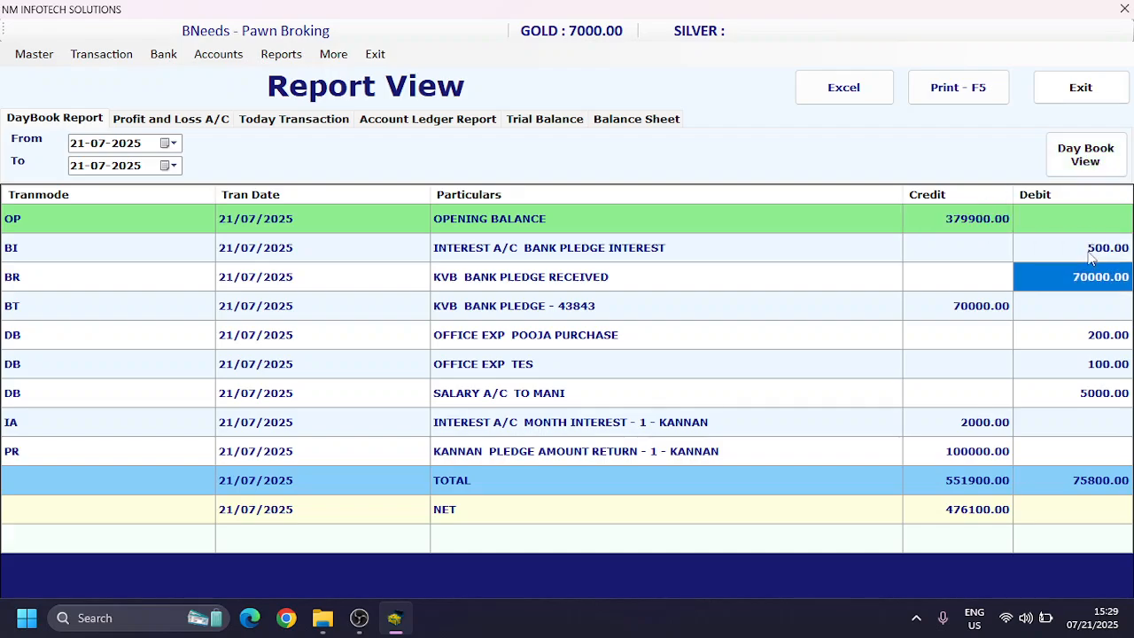
pyautogui.press('Left')
pyautogui.press('Down')
pyautogui.press('Up')
pyautogui.press('Right')
pyautogui.press('Down')
pyautogui.press('Down')
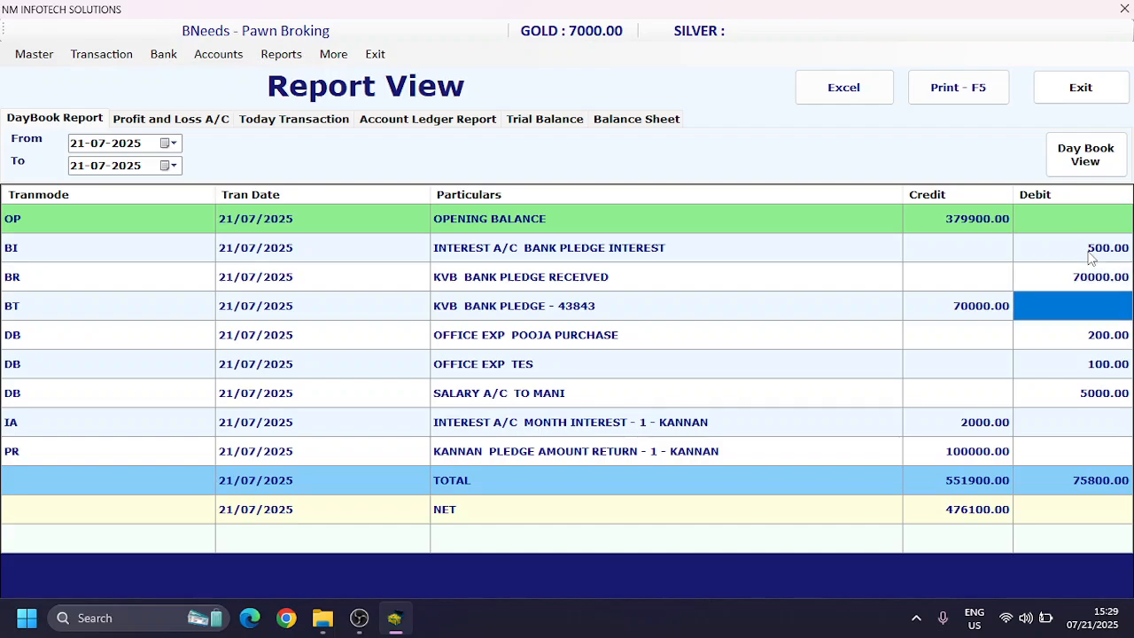
pyautogui.press('Down')
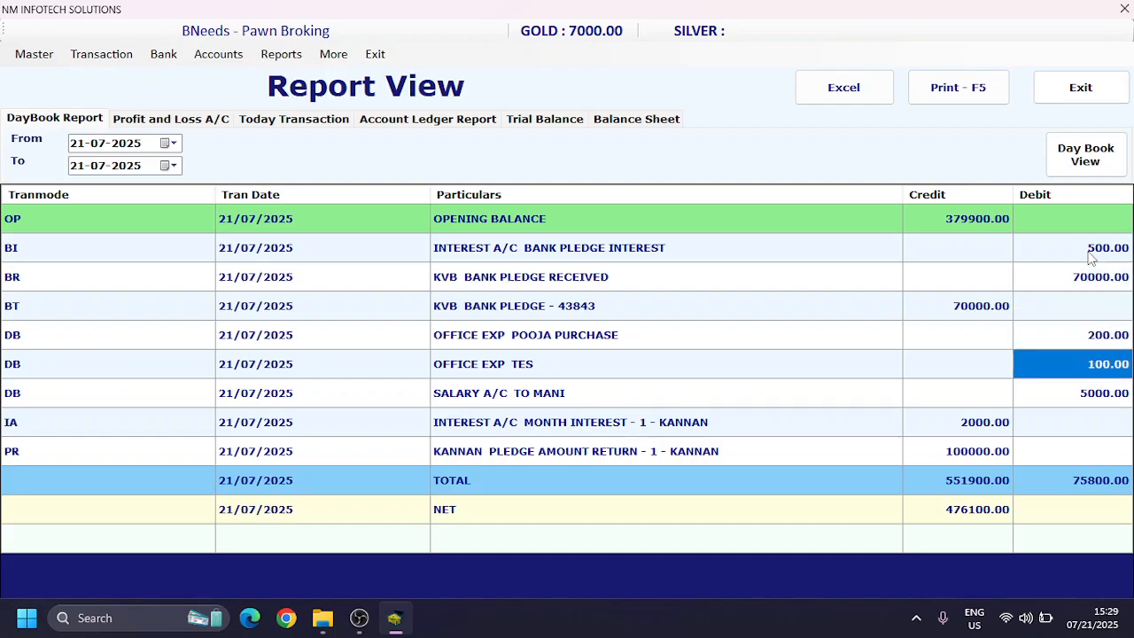
pyautogui.press('Down')
pyautogui.press('Left')
# Step: Examine the month interest, pledge amount return, total and net rows of the day book report
pyautogui.press('Left')
pyautogui.press('Right')
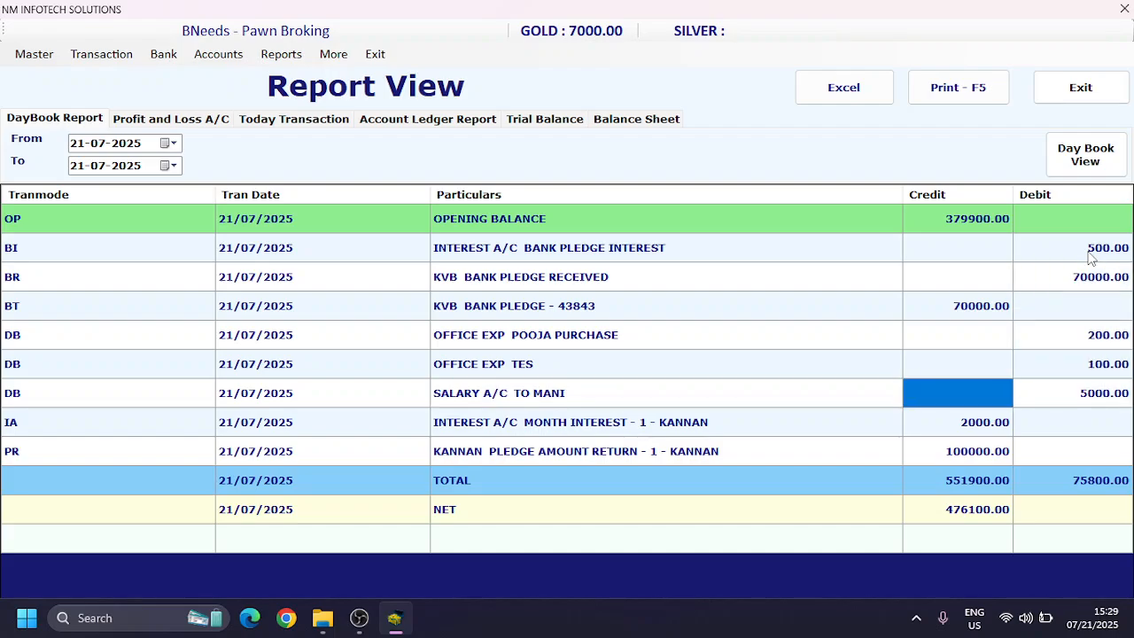
pyautogui.press('Right')
pyautogui.press('Down')
pyautogui.press('Left')
pyautogui.press('Left')
pyautogui.press('Left')
pyautogui.press('Right')
pyautogui.press('Right')
pyautogui.press('Right')
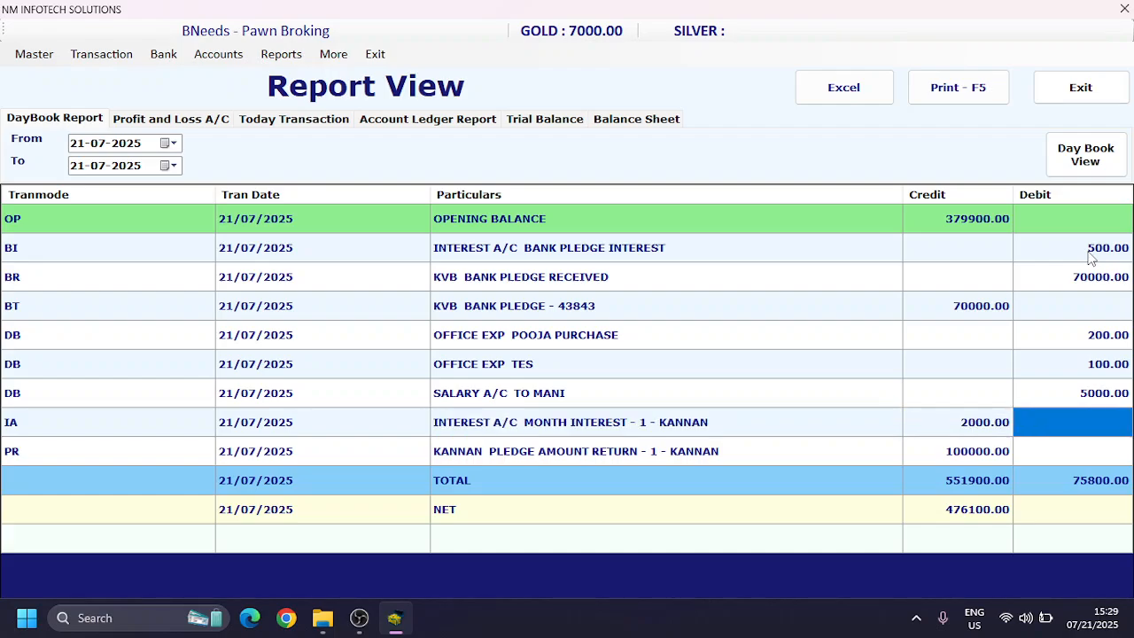
pyautogui.press('Left')
pyautogui.press('Down')
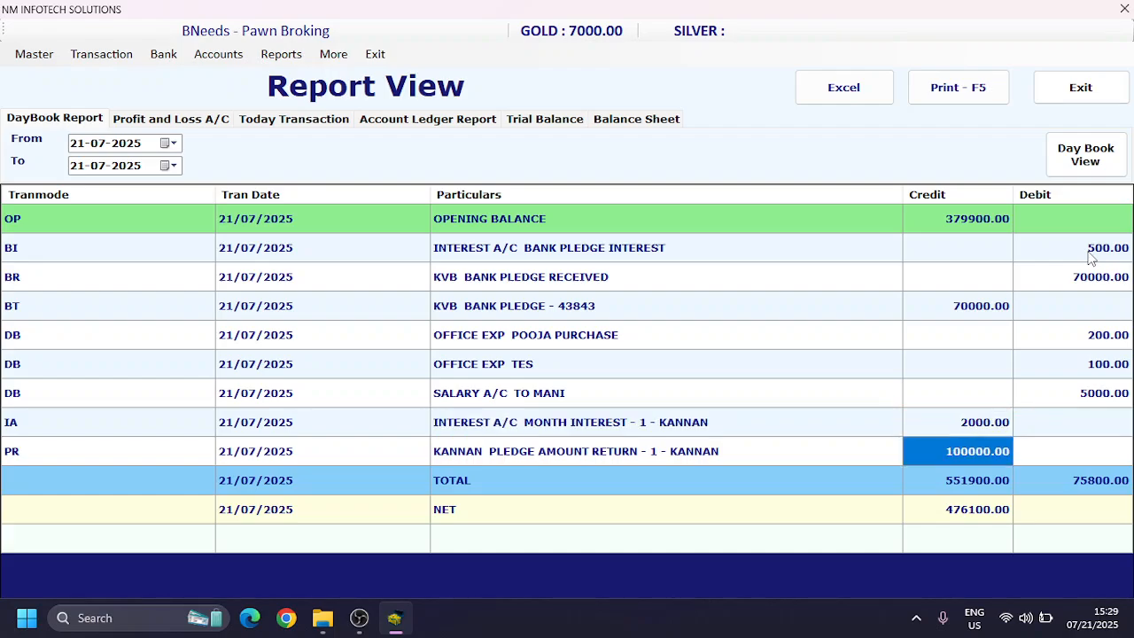
pyautogui.press('Down')
pyautogui.press('Down')
pyautogui.press('Up')
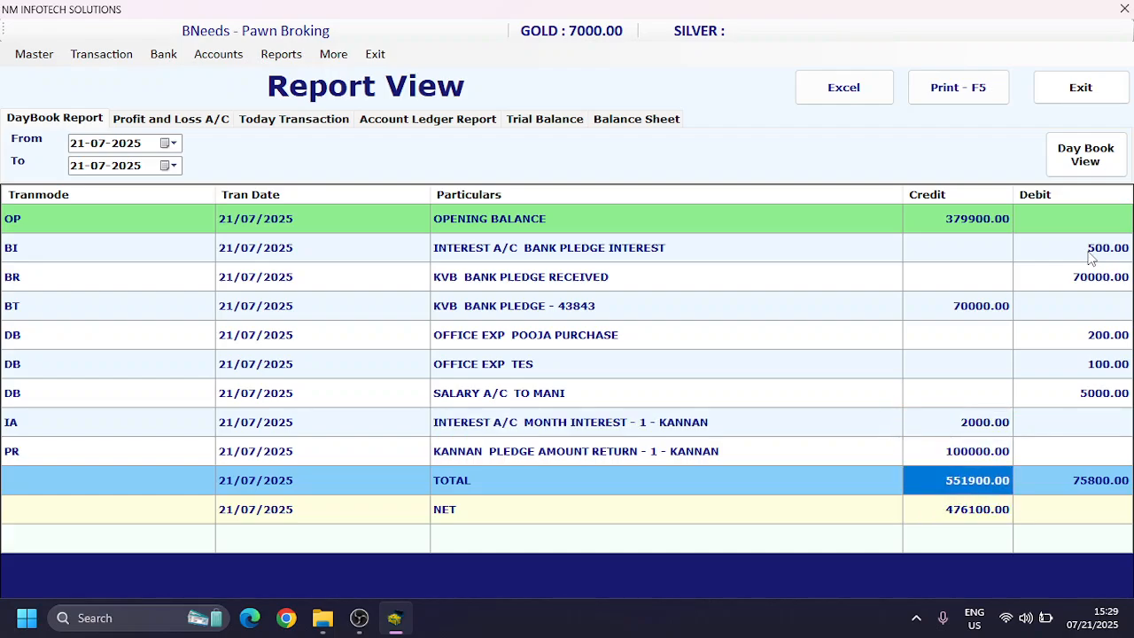
pyautogui.press('Down')
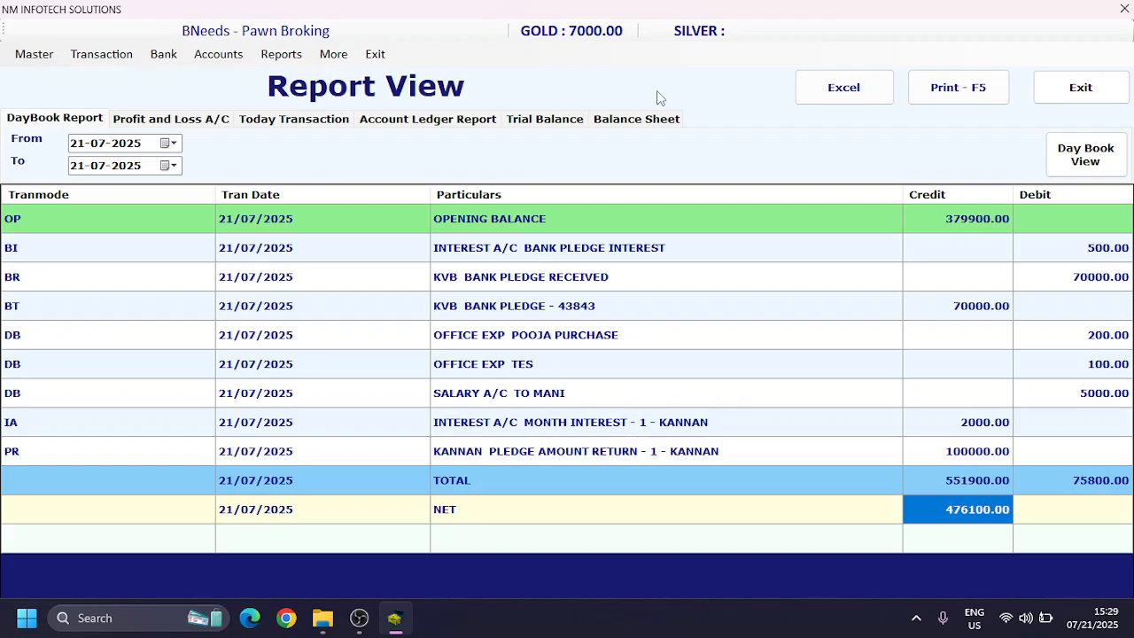
# Step: View the Today Transaction report for 21-07-2025 and examine its customer pledge return, interest and bank pledge entries
pyautogui.click(308, 126)
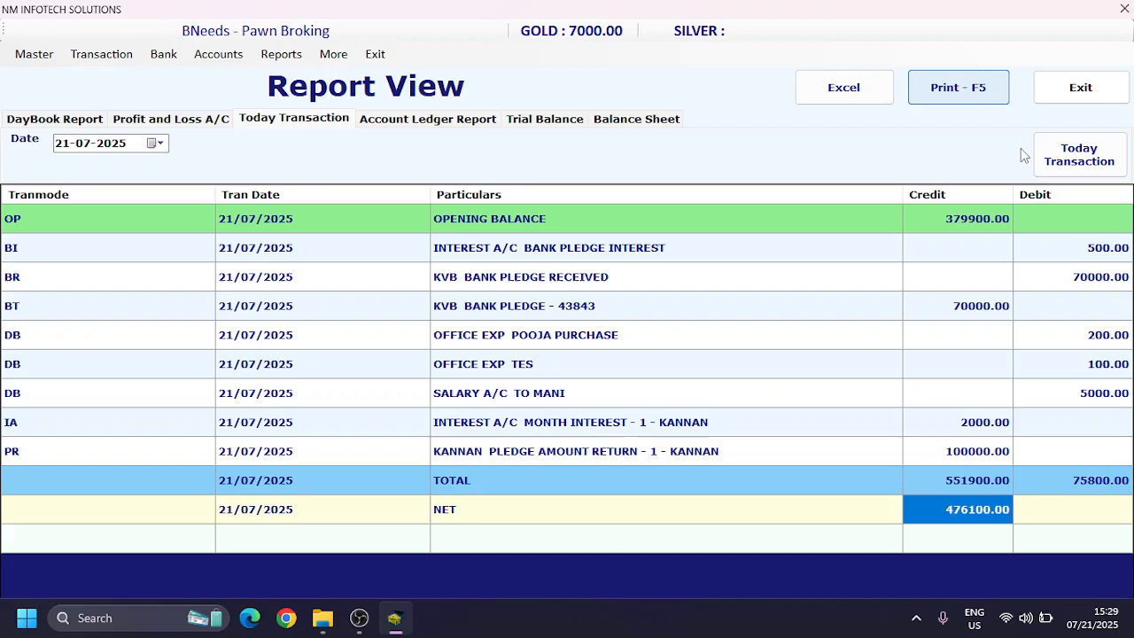
pyautogui.click(1074, 163)
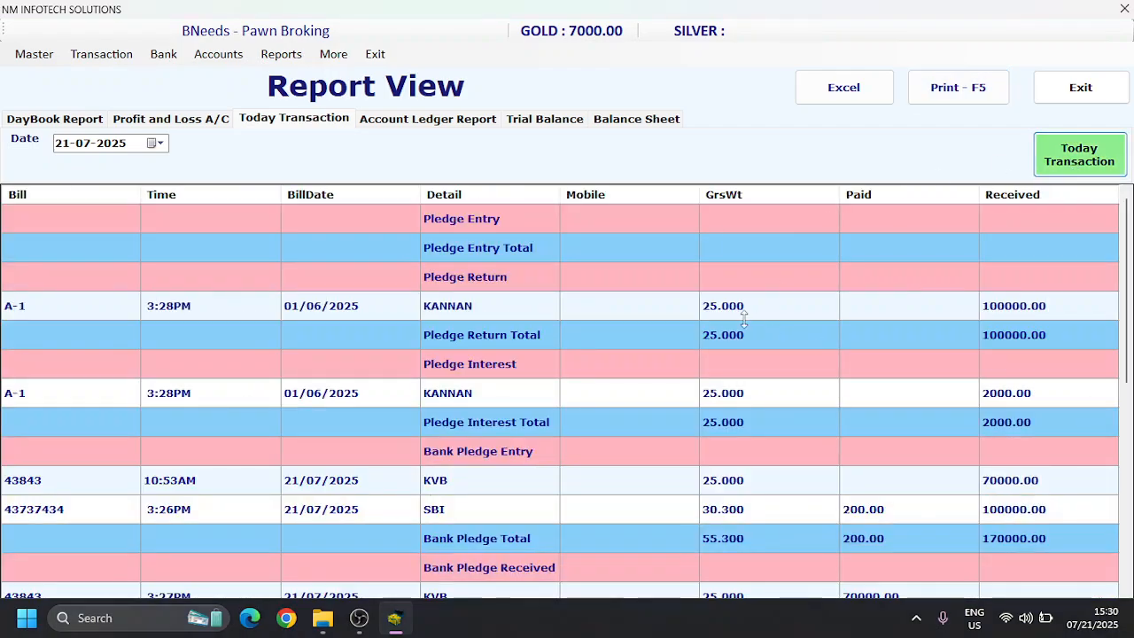
pyautogui.click(732, 314)
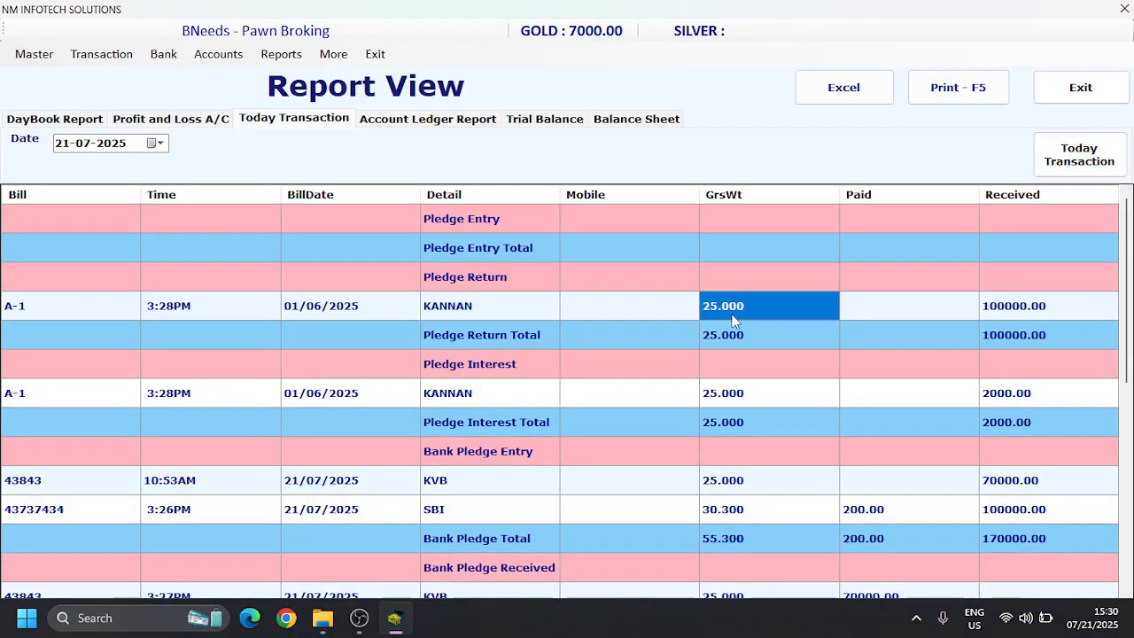
pyautogui.press('Down')
pyautogui.press('Down')
pyautogui.press('Down')
pyautogui.press('Down')
pyautogui.press('Down')
pyautogui.press('Down')
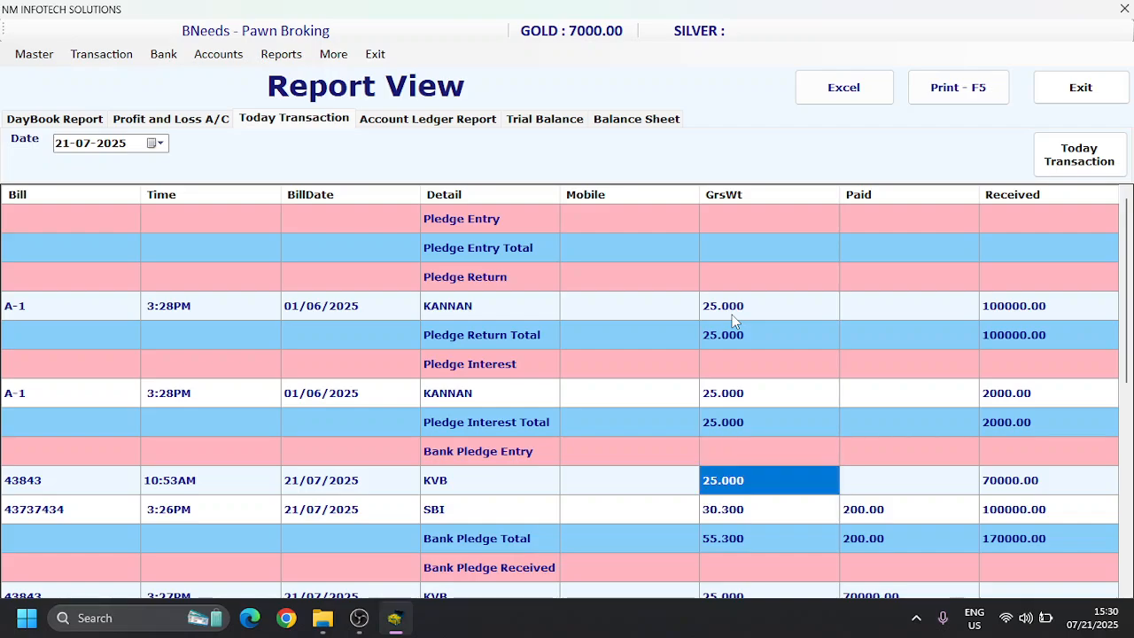
pyautogui.press('Right')
pyautogui.press('Right')
pyautogui.press('Down')
pyautogui.press('Down')
pyautogui.press('Down')
pyautogui.press('Down')
pyautogui.press('Down')
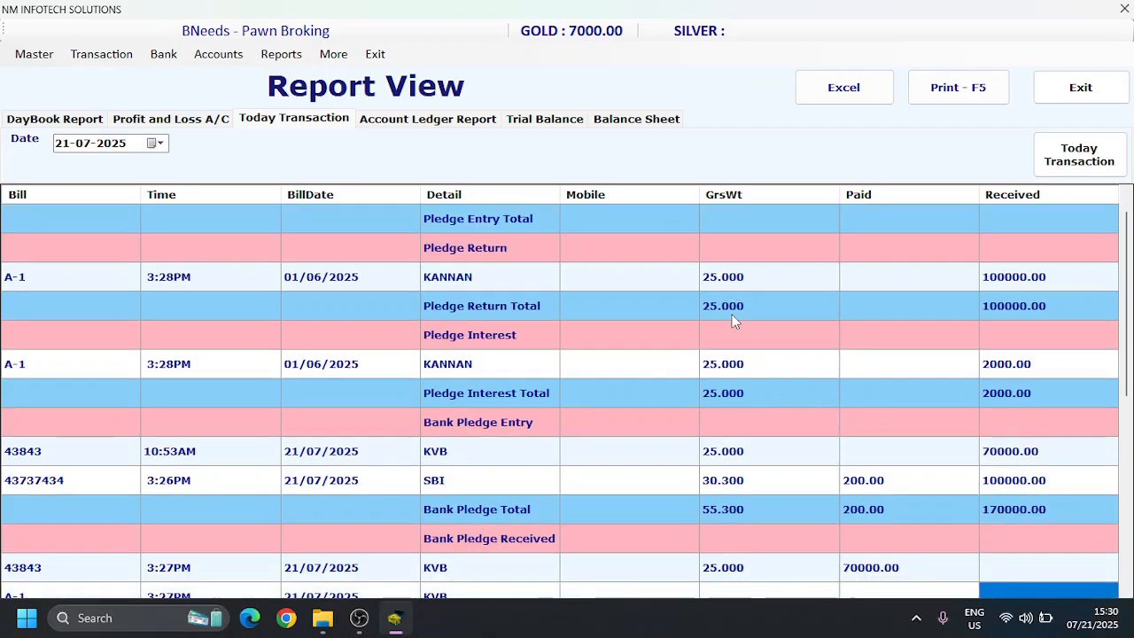
# Step: Examine the bank pledge received and bank pledge interest sections of the Today Transaction report
pyautogui.press('Down')
pyautogui.press('Down')
pyautogui.press('Down')
pyautogui.press('Up')
pyautogui.press('Up')
pyautogui.press('Up')
pyautogui.press('Left')
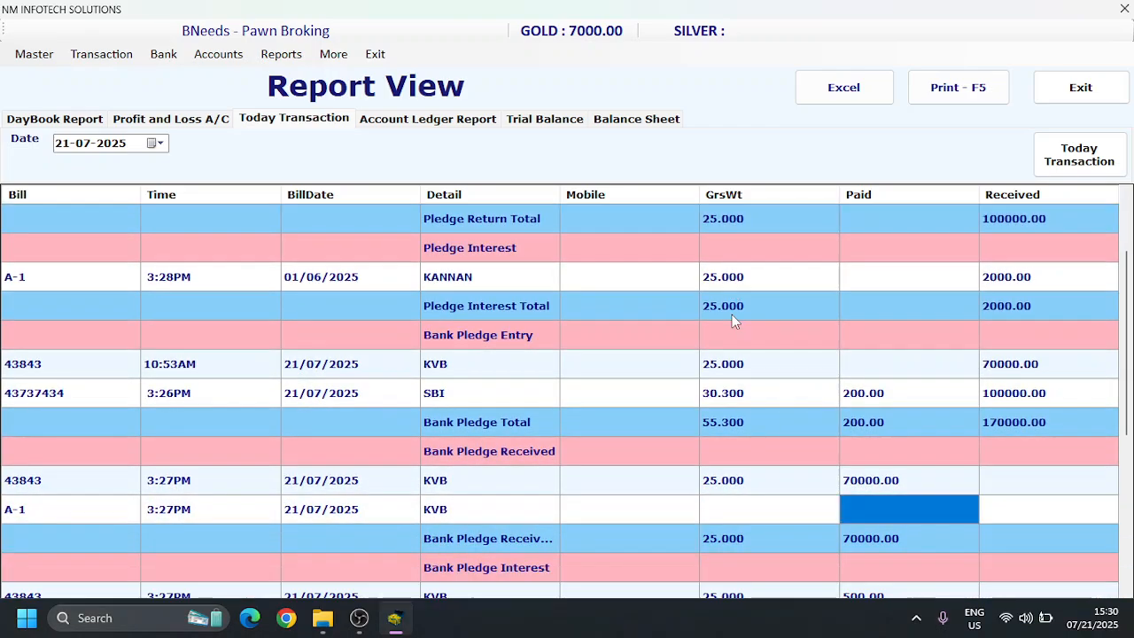
pyautogui.press('Left')
pyautogui.press('Up')
pyautogui.press('Down')
pyautogui.press('Down')
pyautogui.press('Down')
pyautogui.press('Down')
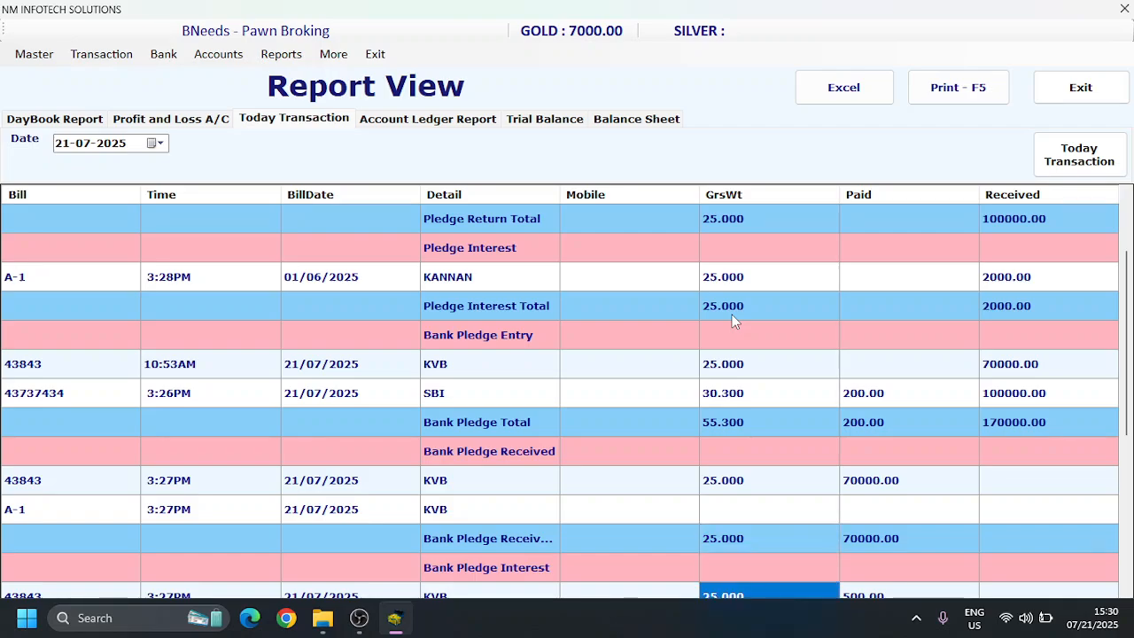
pyautogui.press('Down')
pyautogui.press('Up')
pyautogui.press('Right')
pyautogui.press('Down')
pyautogui.press('Down')
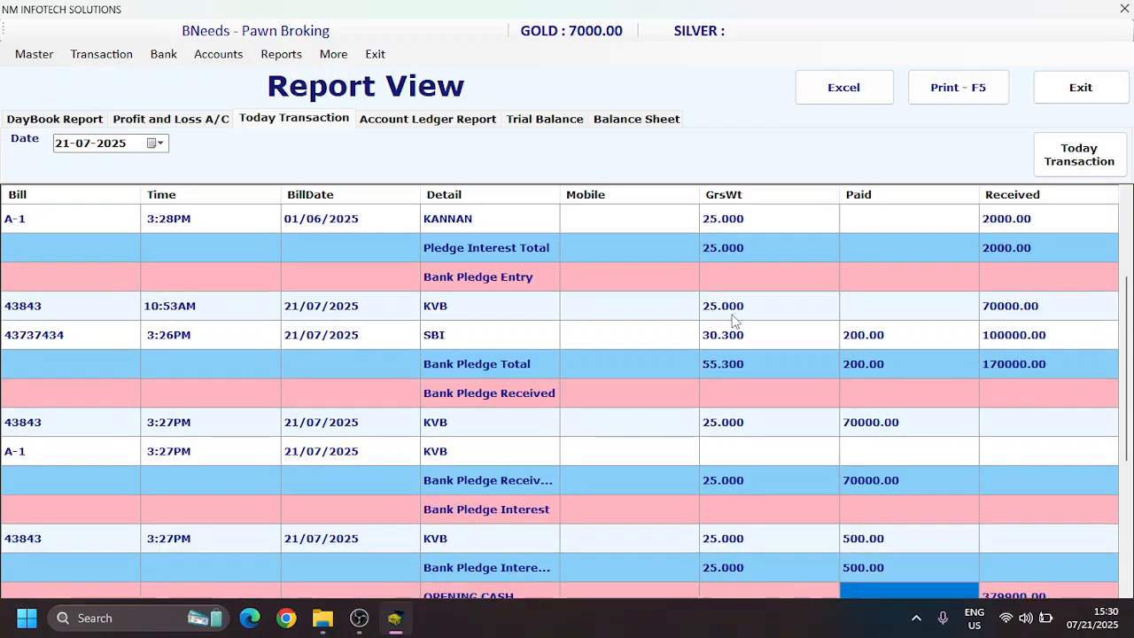
# Step: Review the Today Transaction summary from opening cash through the salary and office expenses to the balance and net totals
pyautogui.press('Down')
pyautogui.press('Down')
pyautogui.press('Down')
pyautogui.press('Down')
pyautogui.press('Down')
pyautogui.press('Down')
pyautogui.press('Down')
pyautogui.press('Up')
pyautogui.press('Up')
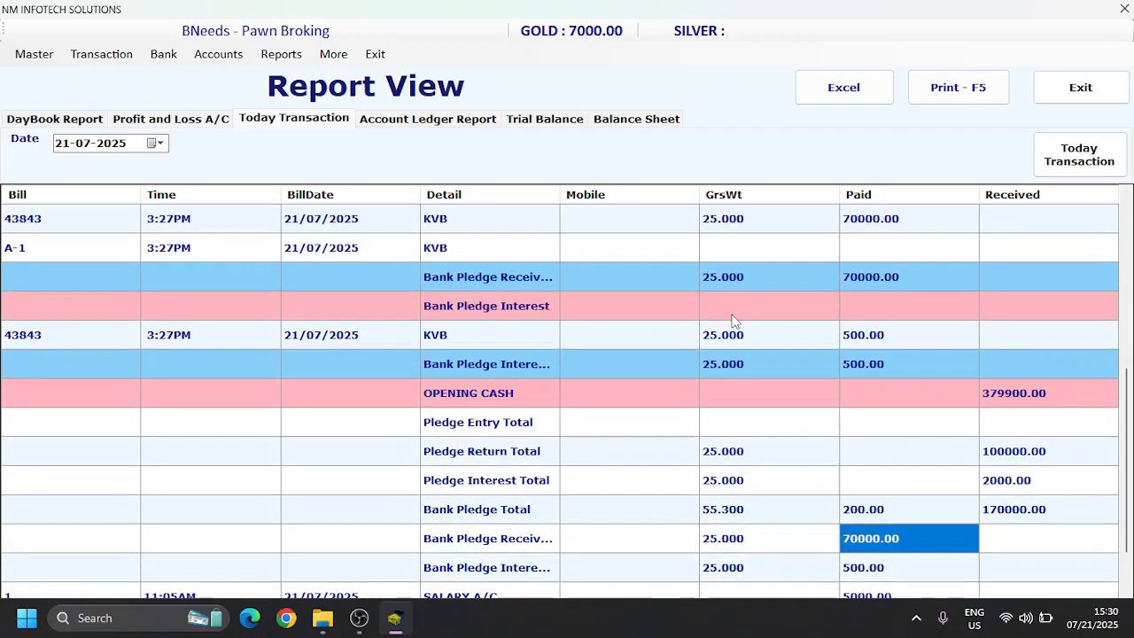
pyautogui.press('Down')
pyautogui.press('Down')
pyautogui.press('Down')
pyautogui.press('Down')
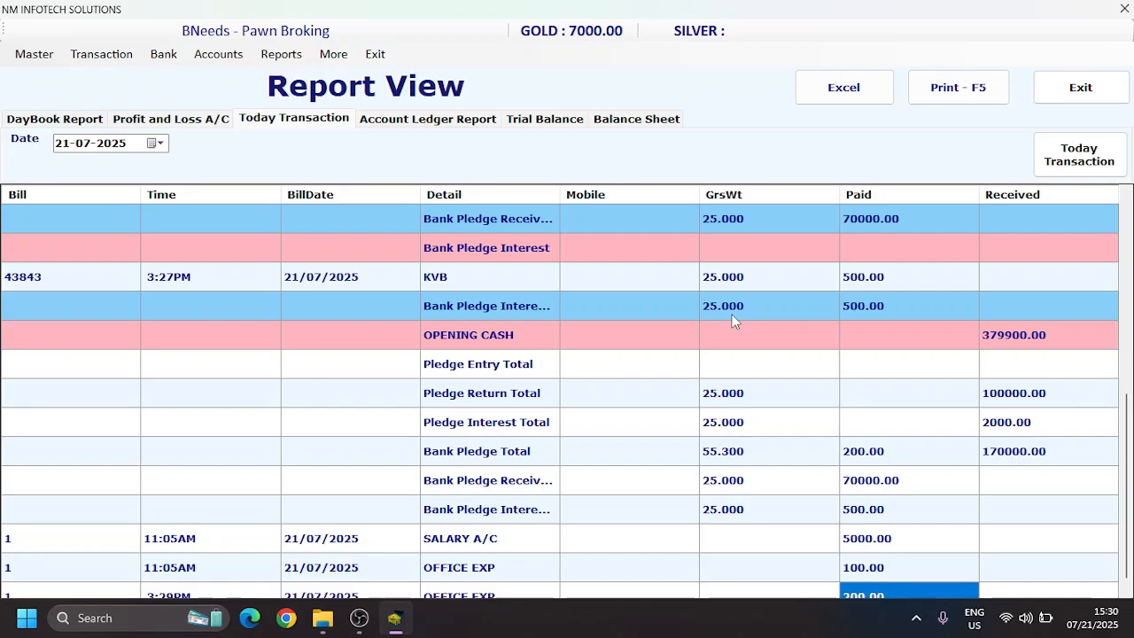
pyautogui.press('Down')
pyautogui.press('Right')
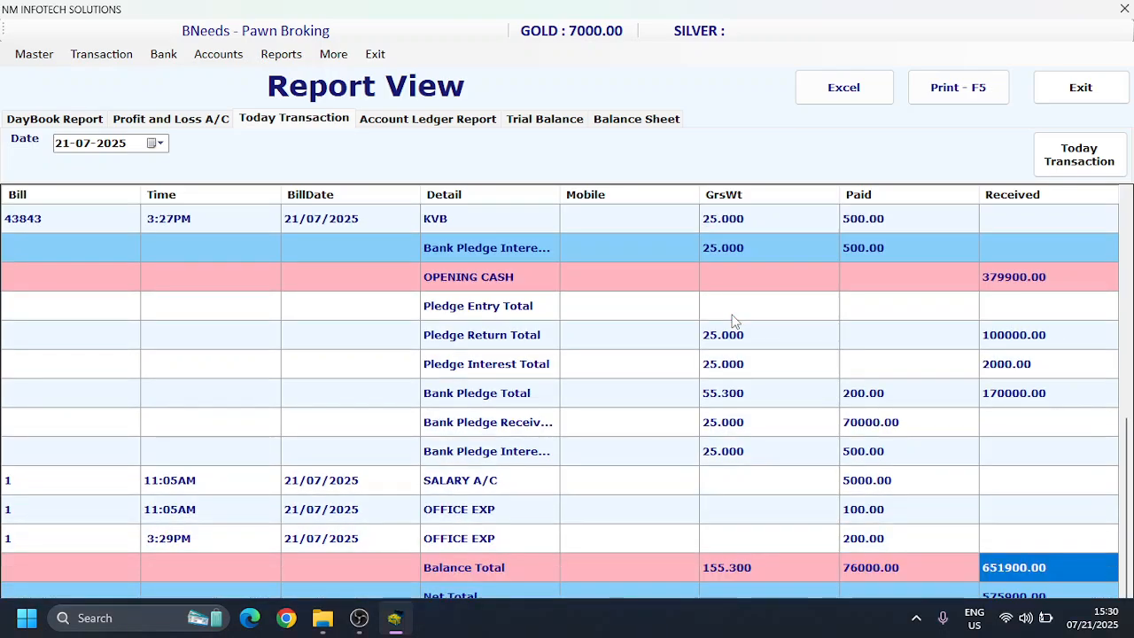
pyautogui.press('Up')
pyautogui.press('Up')
pyautogui.press('Up')
pyautogui.press('Up')
pyautogui.press('Up')
pyautogui.press('Up')
pyautogui.press('Up')
pyautogui.press('Up')
pyautogui.press('Up')
pyautogui.press('Up')
pyautogui.press('Up')
pyautogui.press('Up')
pyautogui.press('Up')
pyautogui.press('Up')
pyautogui.press('Up')
pyautogui.press('Up')
pyautogui.press('Up')
pyautogui.press('Up')
pyautogui.press('Up')
pyautogui.press('Up')
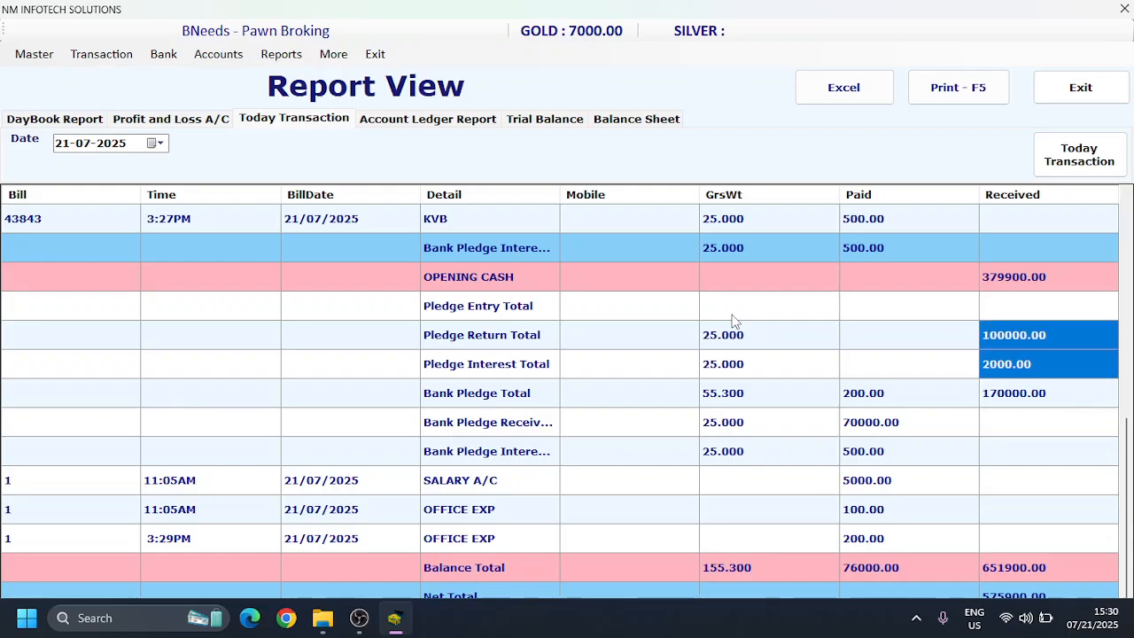
pyautogui.press('Down')
pyautogui.press('Down')
pyautogui.press('Down')
pyautogui.press('Down')
pyautogui.press('Down')
pyautogui.press('Down')
pyautogui.press('Down')
pyautogui.press('Down')
pyautogui.press('Down')
pyautogui.press('Down')
pyautogui.press('Down')
pyautogui.press('Down')
pyautogui.press('Down')
pyautogui.press('Down')
pyautogui.press('Down')
pyautogui.press('Down')
pyautogui.press('Down')
pyautogui.press('Down')
pyautogui.press('Down')
pyautogui.press('Down')
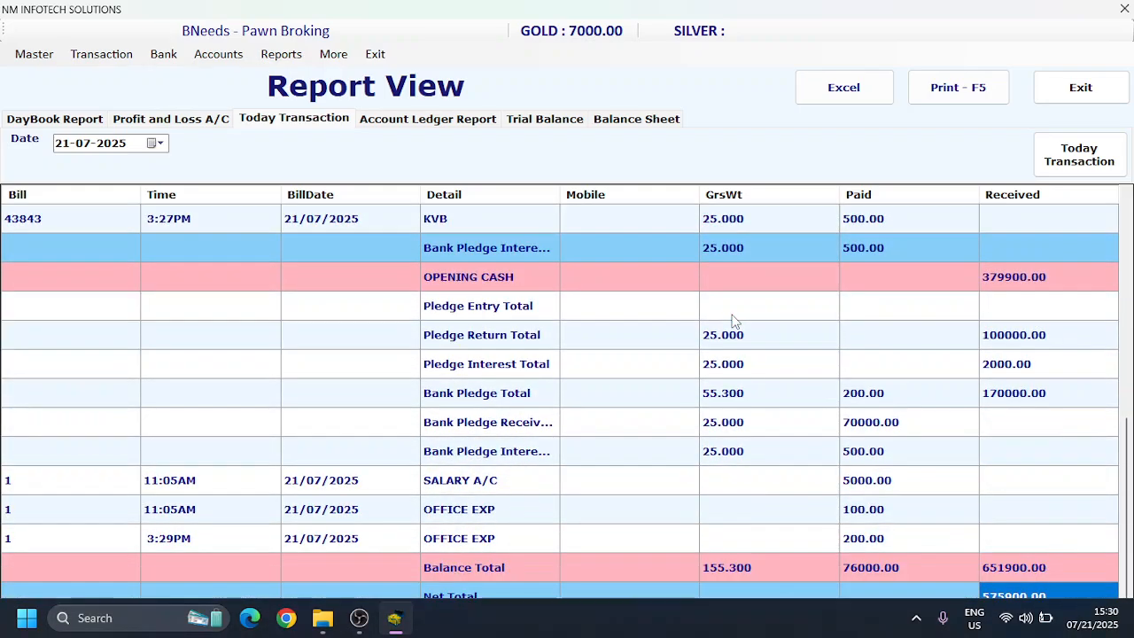
# Step: View the trial balance for 21-07-2025 and examine its account groups down to the direct expenses
pyautogui.click(560, 122)
pyautogui.click(1080, 162)
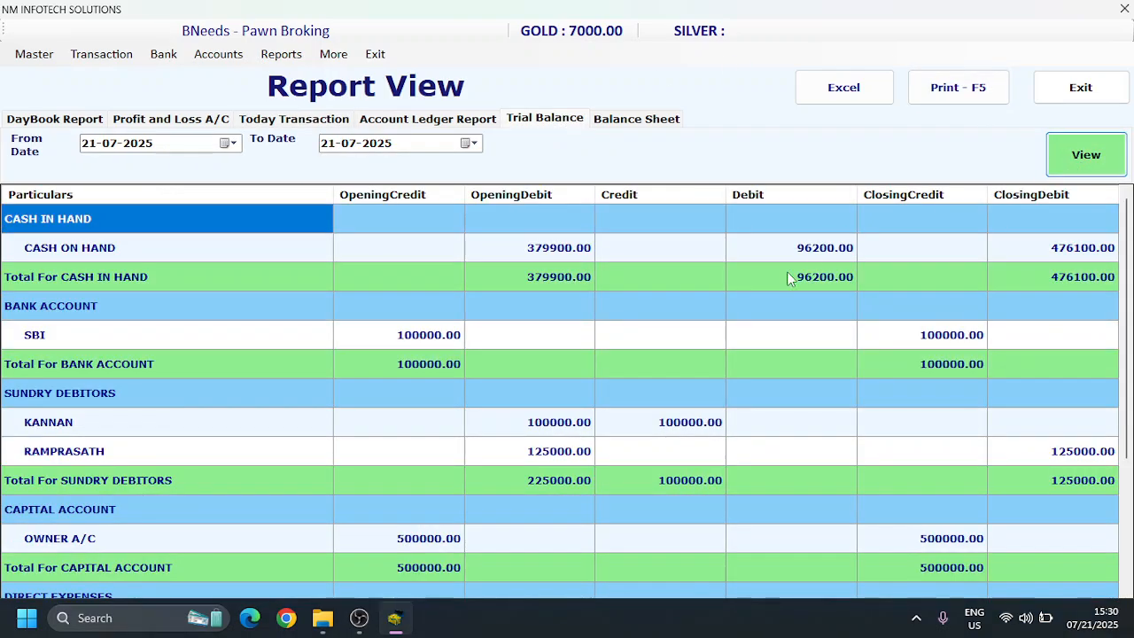
pyautogui.click(763, 330)
pyautogui.press('Down')
pyautogui.press('Down')
pyautogui.press('Down')
pyautogui.press('Down')
pyautogui.press('Down')
pyautogui.press('Down')
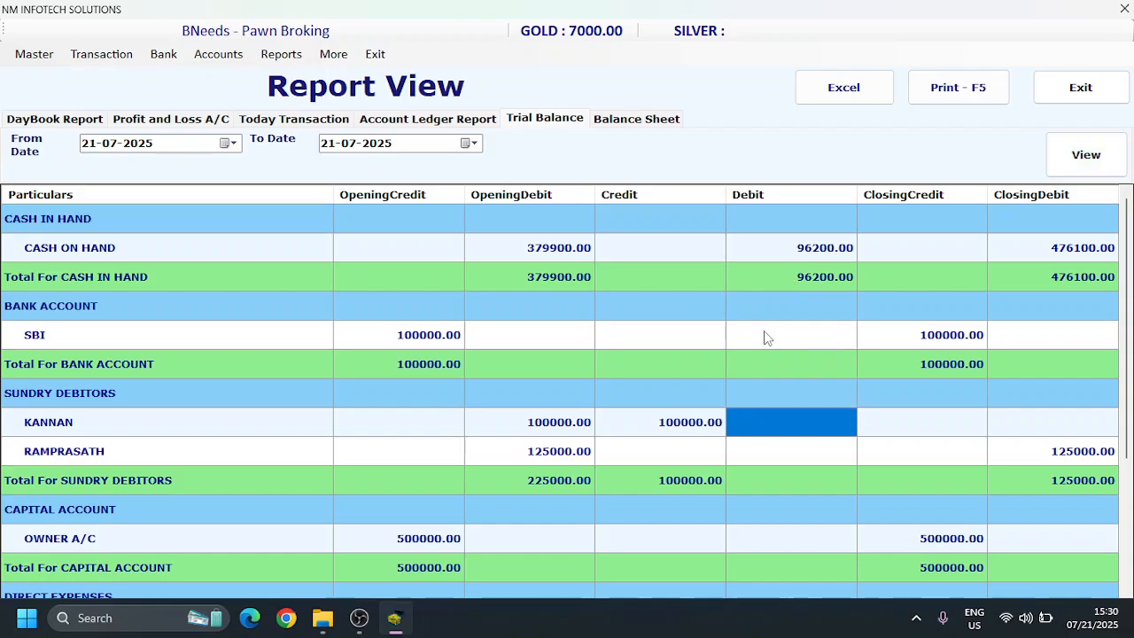
pyautogui.press('Down')
pyautogui.press('Down')
pyautogui.press('Down')
pyautogui.press('Down')
pyautogui.press('Down')
pyautogui.press('Up')
pyautogui.press('Up')
pyautogui.press('Up')
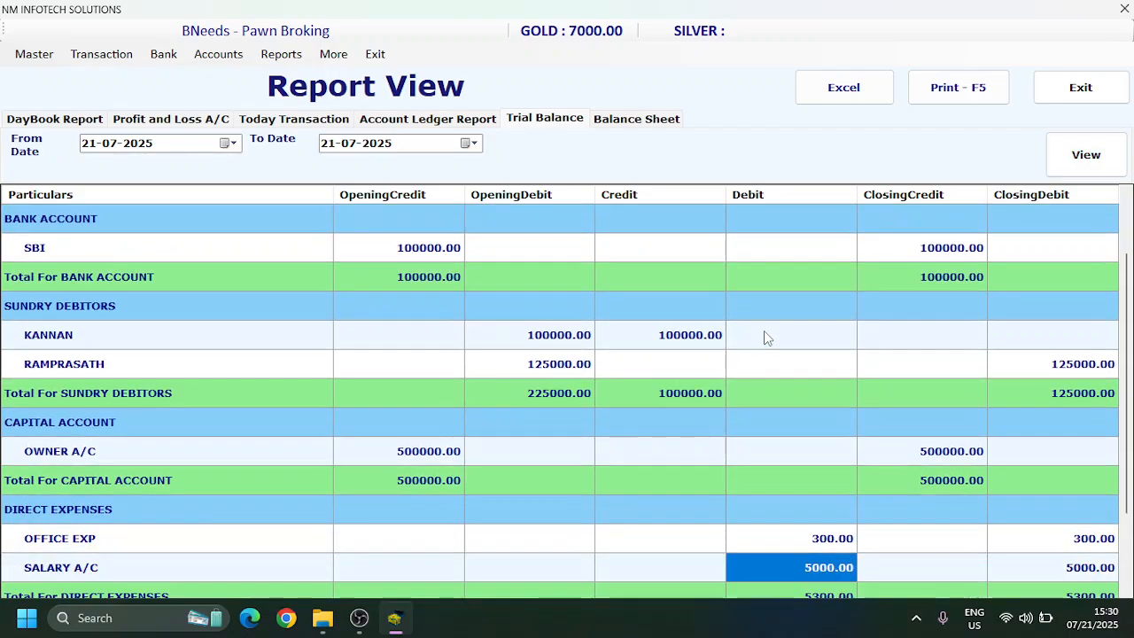
# Step: Examine the opening debit, credit and closing debit amounts of the sundry debtors in the trial balance
pyautogui.click(767, 335)
pyautogui.press('Left')
pyautogui.press('Left')
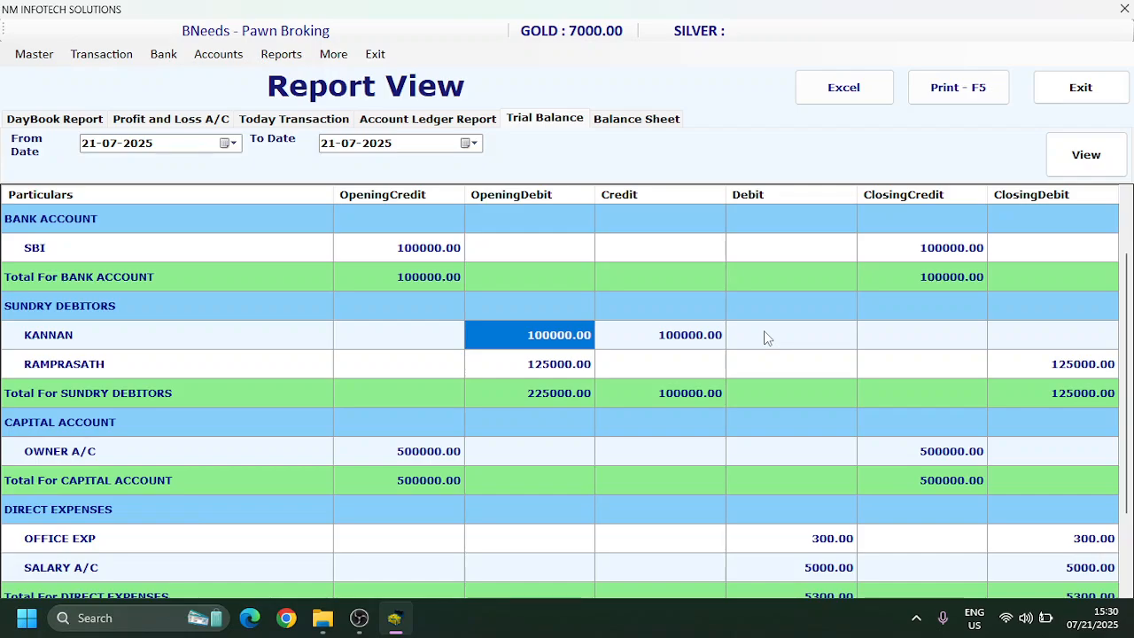
pyautogui.press('Right')
pyautogui.press('Right')
pyautogui.press('Right')
pyautogui.press('Right')
pyautogui.press('Down')
pyautogui.press('Down')
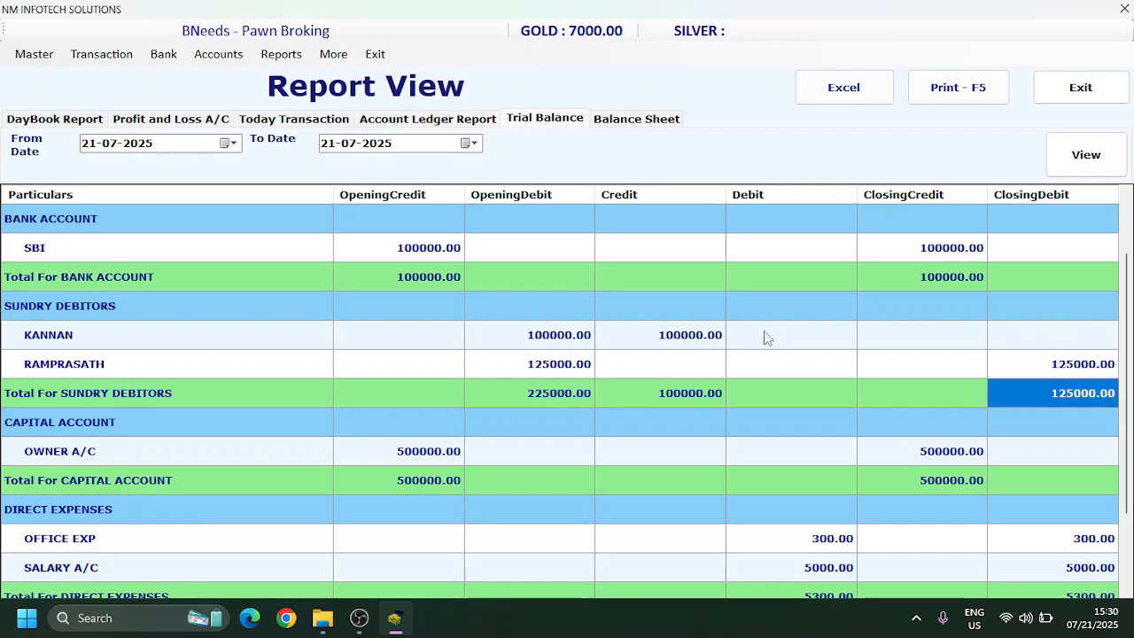
pyautogui.press('Up')
# Step: Examine the trial balance's direct expenses, direct income and final total, and close the report view
pyautogui.press('Down')
pyautogui.press('Down')
pyautogui.press('Down')
pyautogui.press('Down')
pyautogui.press('Down')
pyautogui.press('Down')
pyautogui.press('Down')
pyautogui.press('Down')
pyautogui.press('Down')
pyautogui.press('Down')
pyautogui.press('Down')
pyautogui.press('Down')
pyautogui.press('Down')
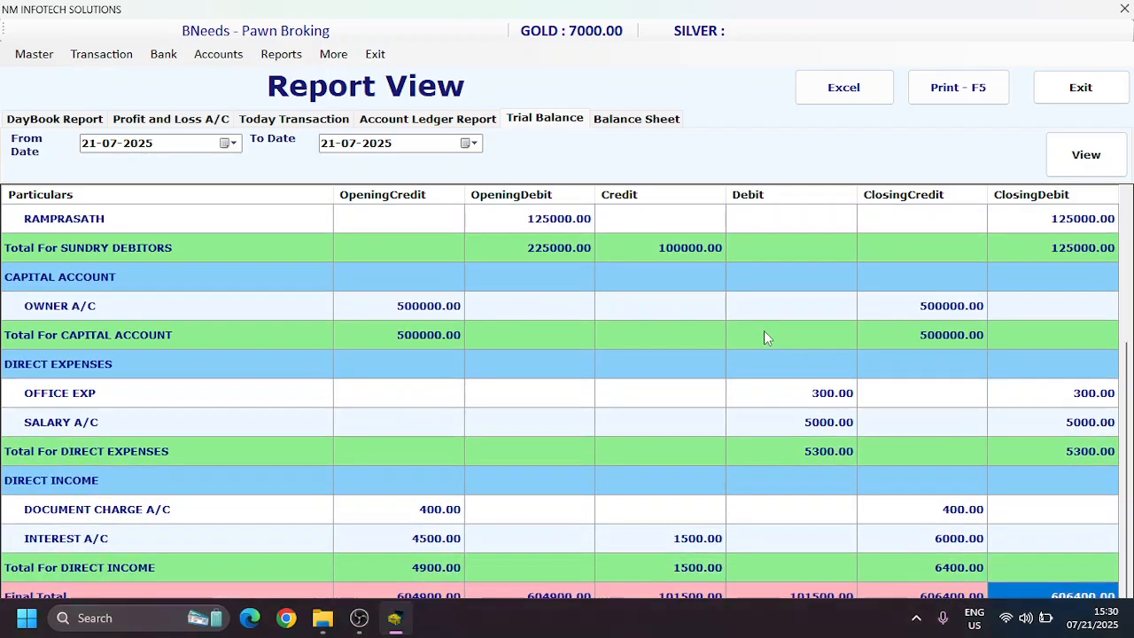
pyautogui.press('Up')
pyautogui.press('Up')
pyautogui.press('Down')
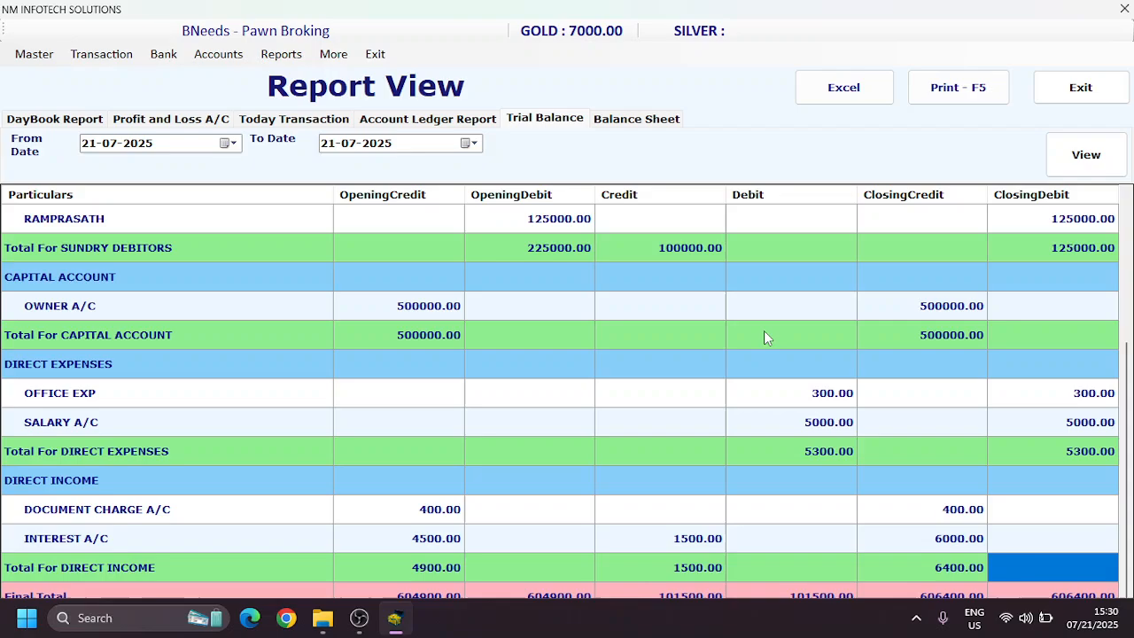
pyautogui.click(472, 121)
pyautogui.click(1089, 93)
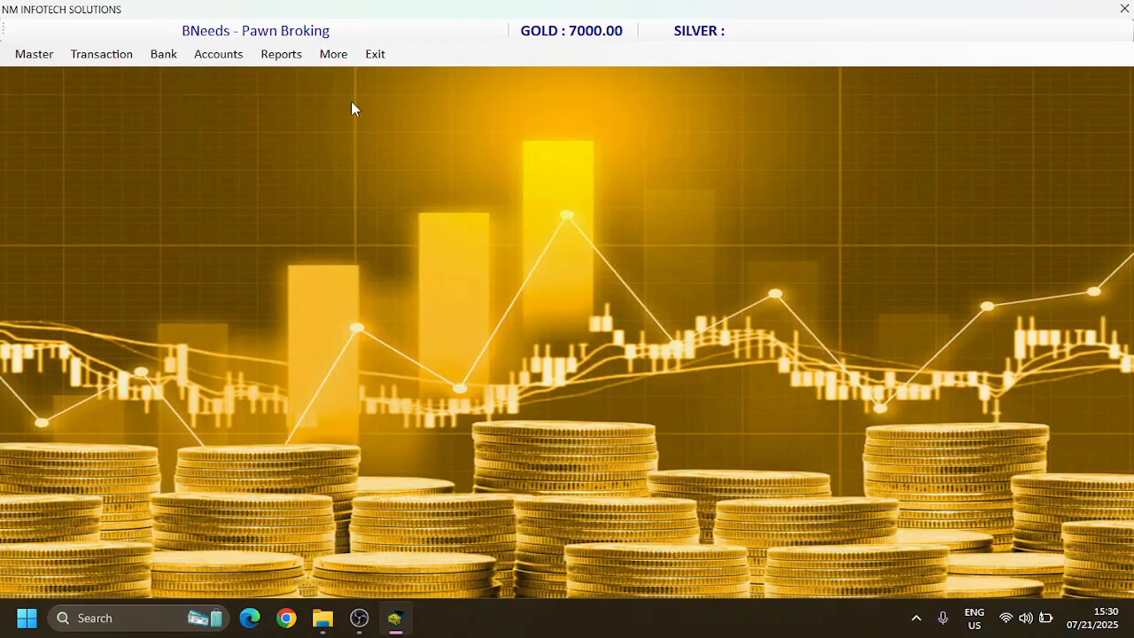
pyautogui.click(235, 59)
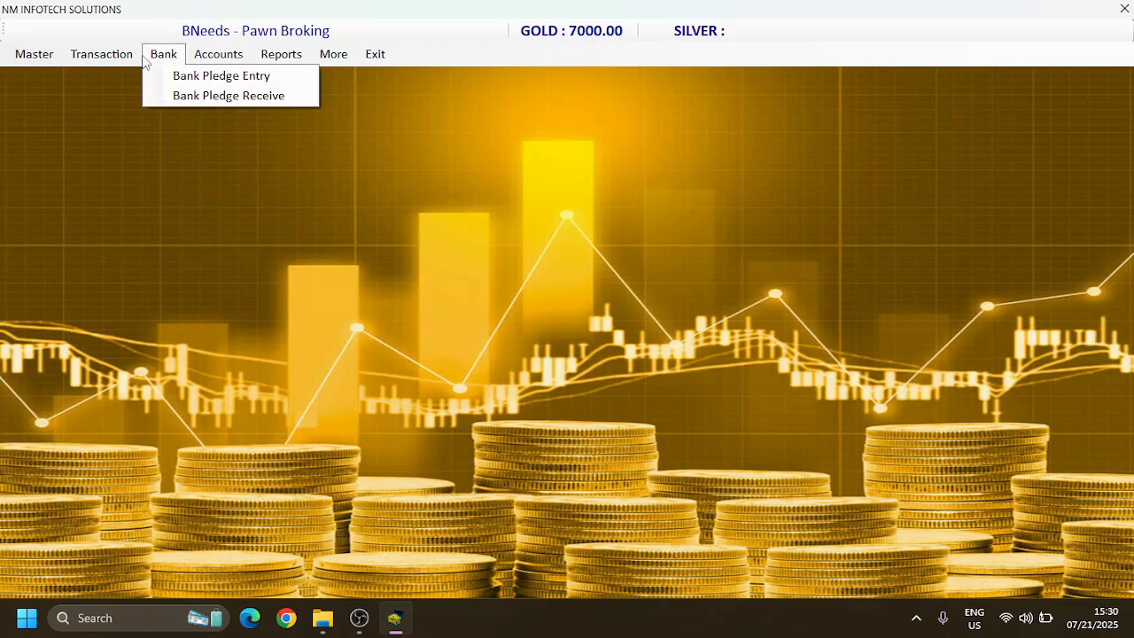
pyautogui.moveTo(291, 60)
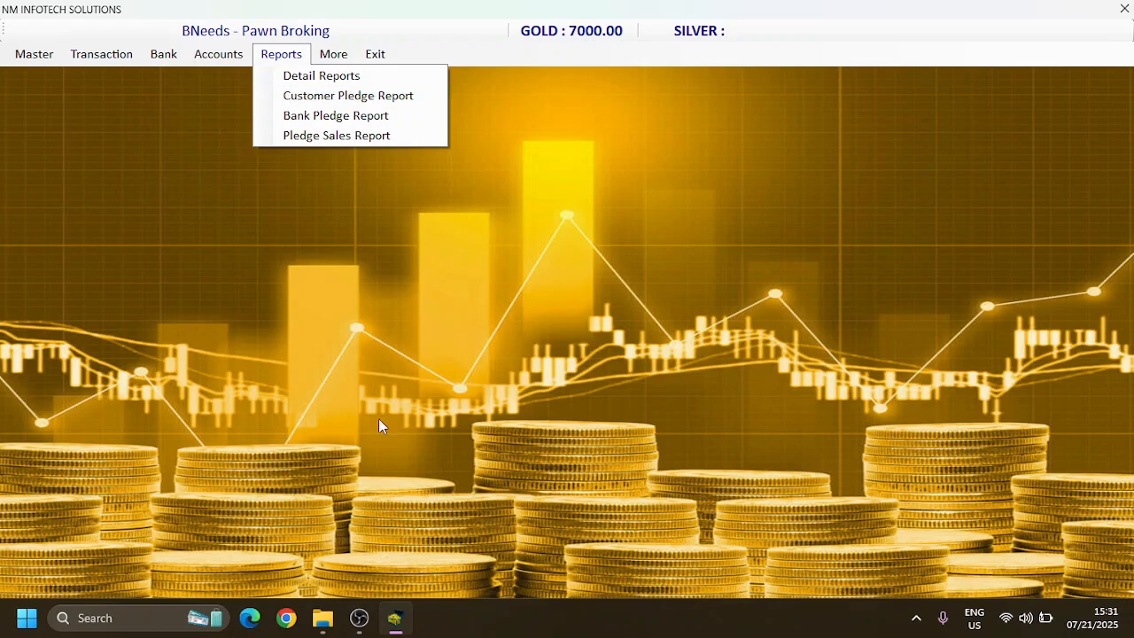
pyautogui.click(359, 618)
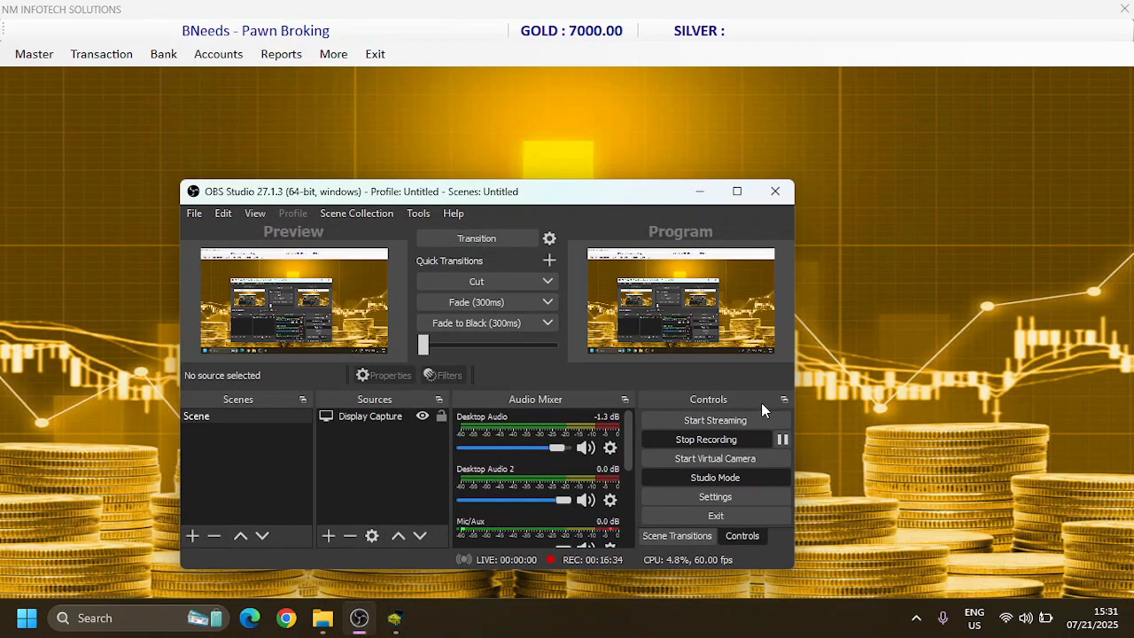